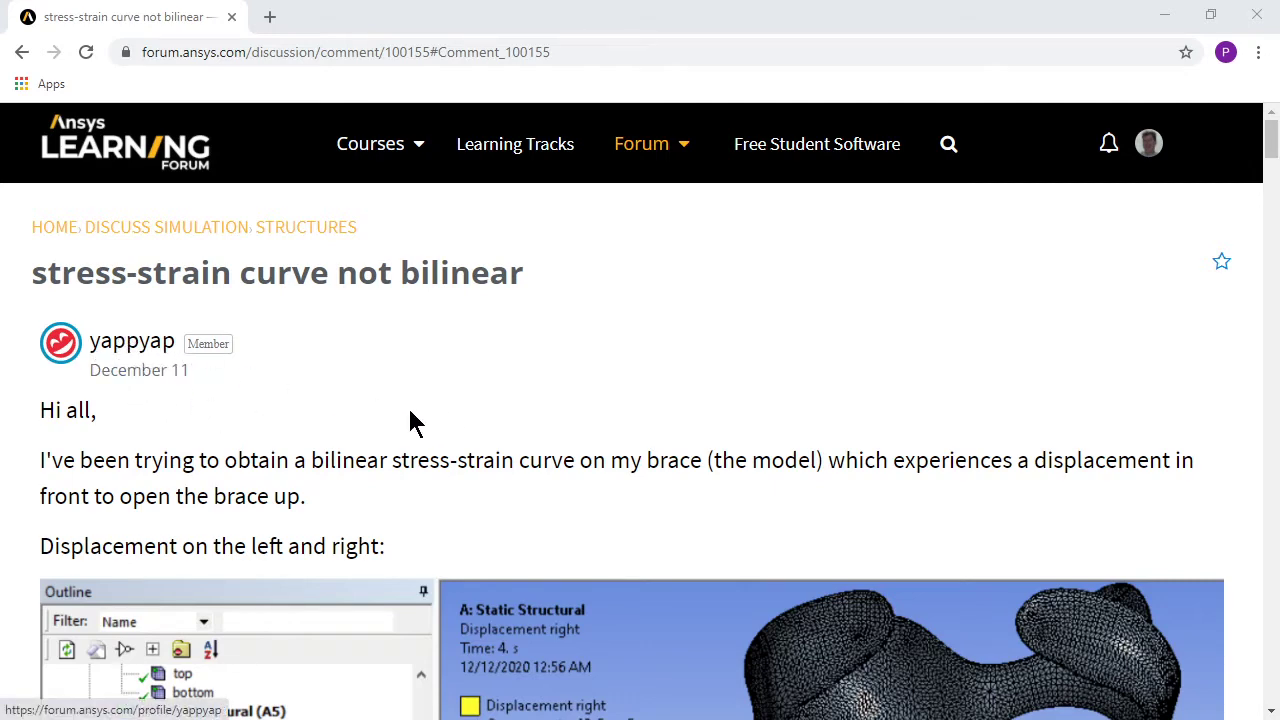
Review the brace's displacement loads, fixed supports and mesh settings in the "stress-strain curve not bilinear" forum post.
scroll(418, 422, down, 4)
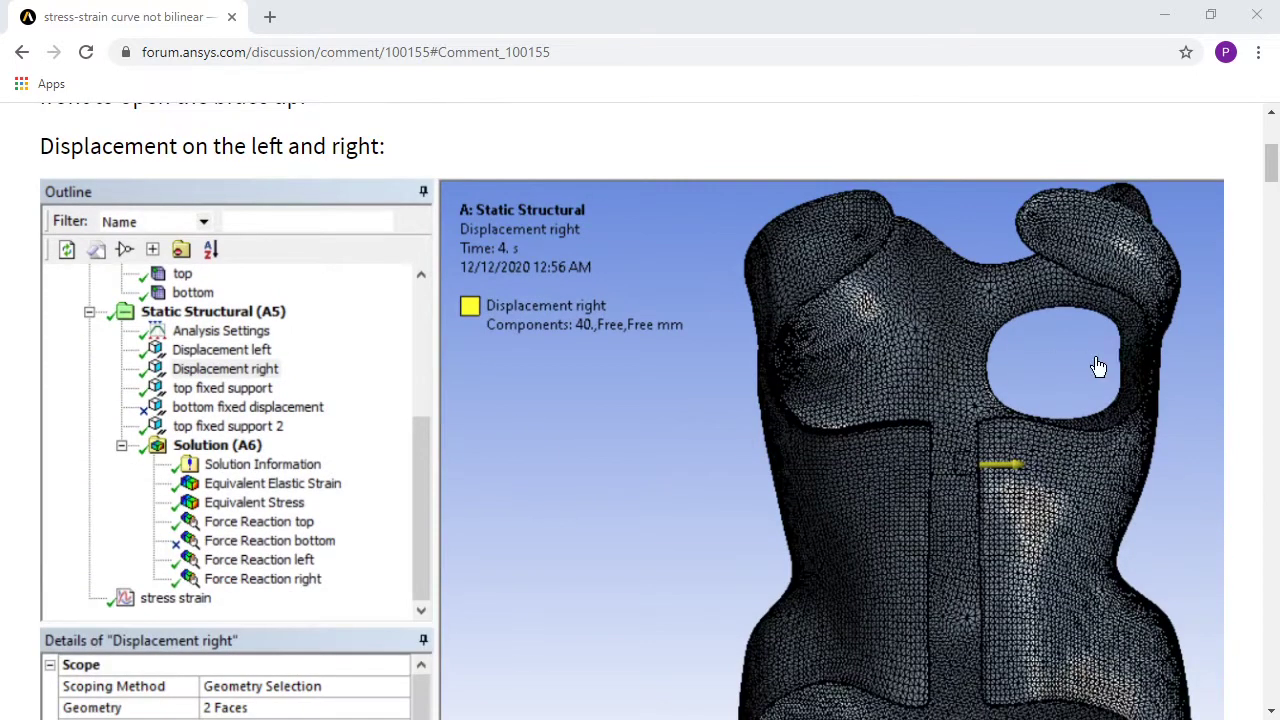
scroll(778, 512, down, 2)
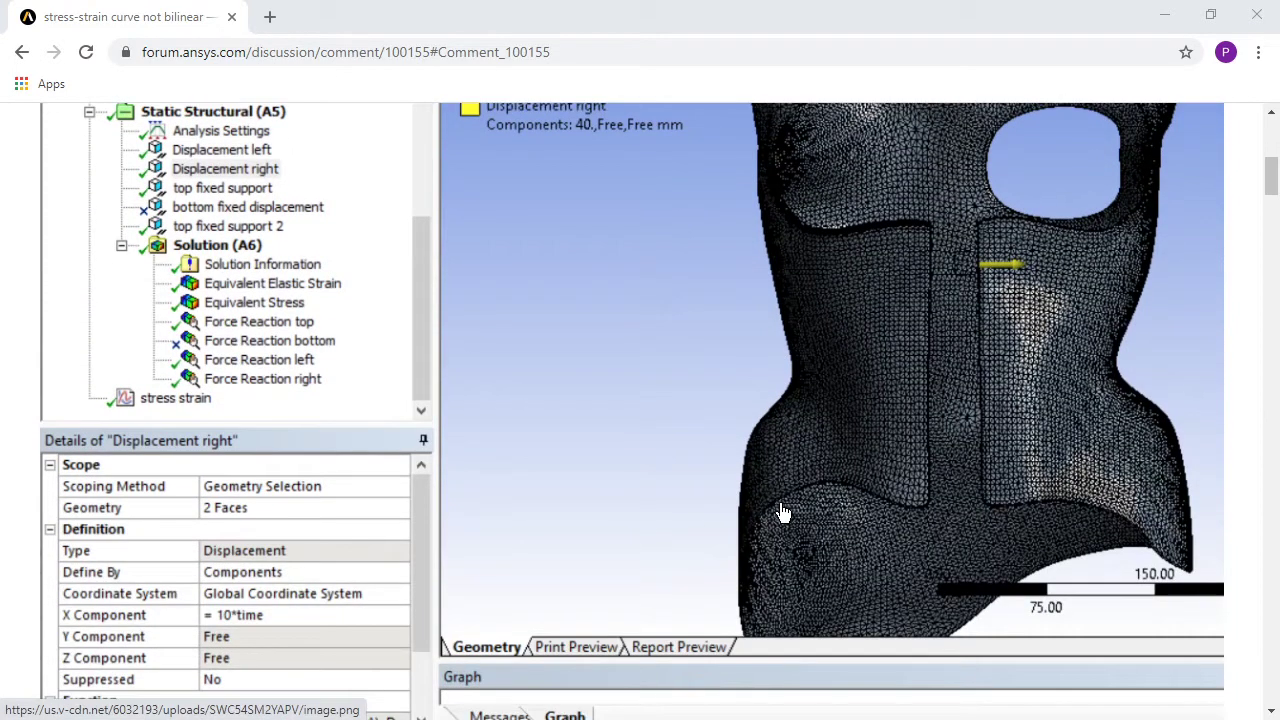
scroll(783, 512, down, 6)
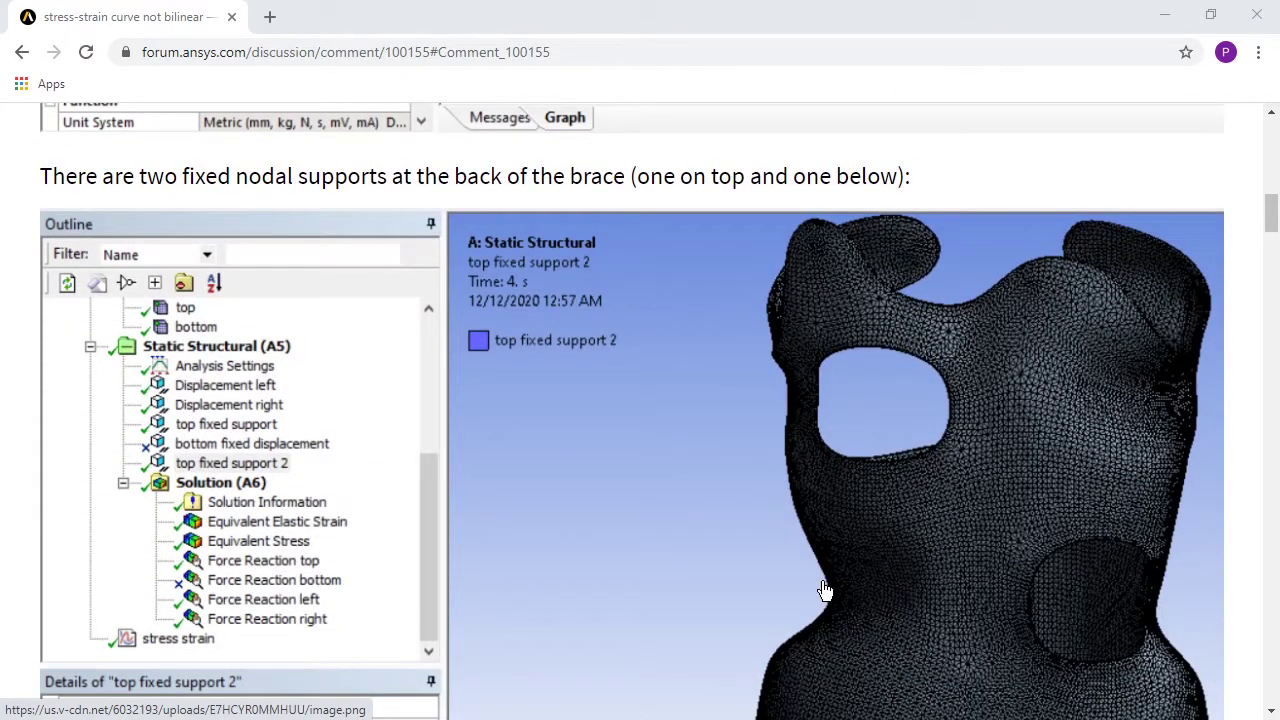
scroll(778, 652, down, 4)
scroll(775, 649, up, 4)
scroll(958, 524, down, 4)
scroll(955, 522, up, 5)
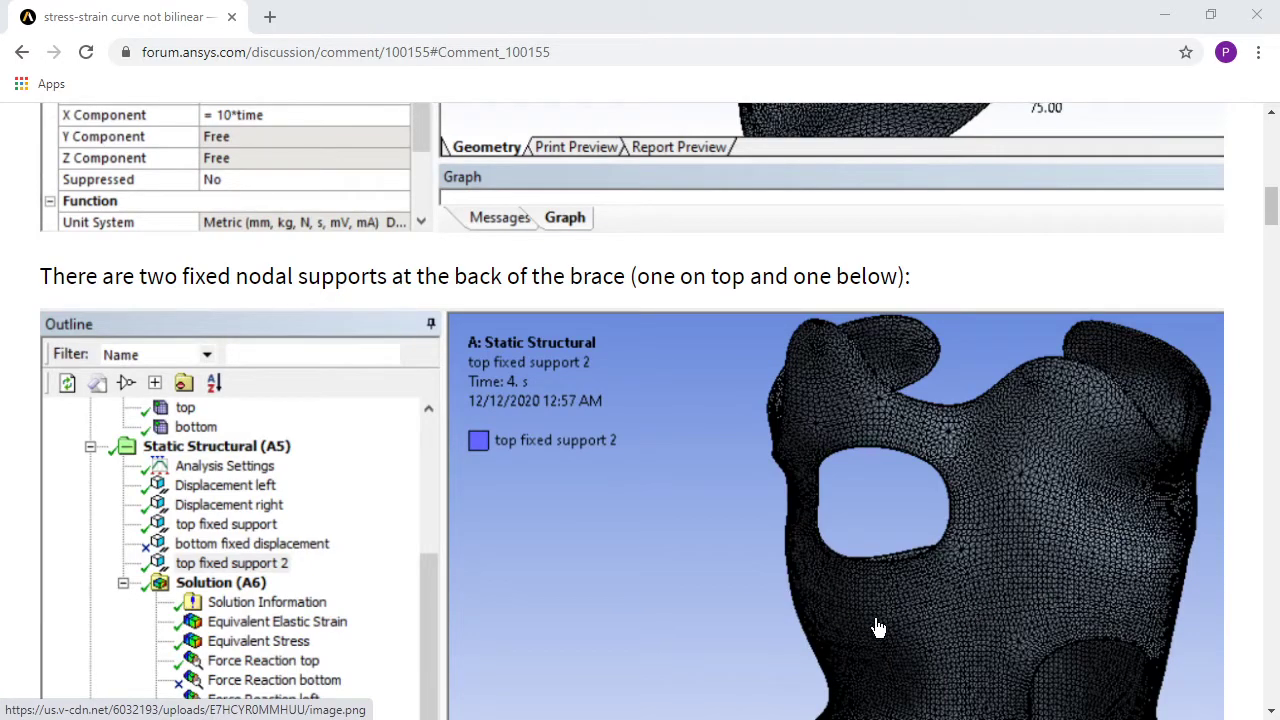
scroll(718, 610, down, 6)
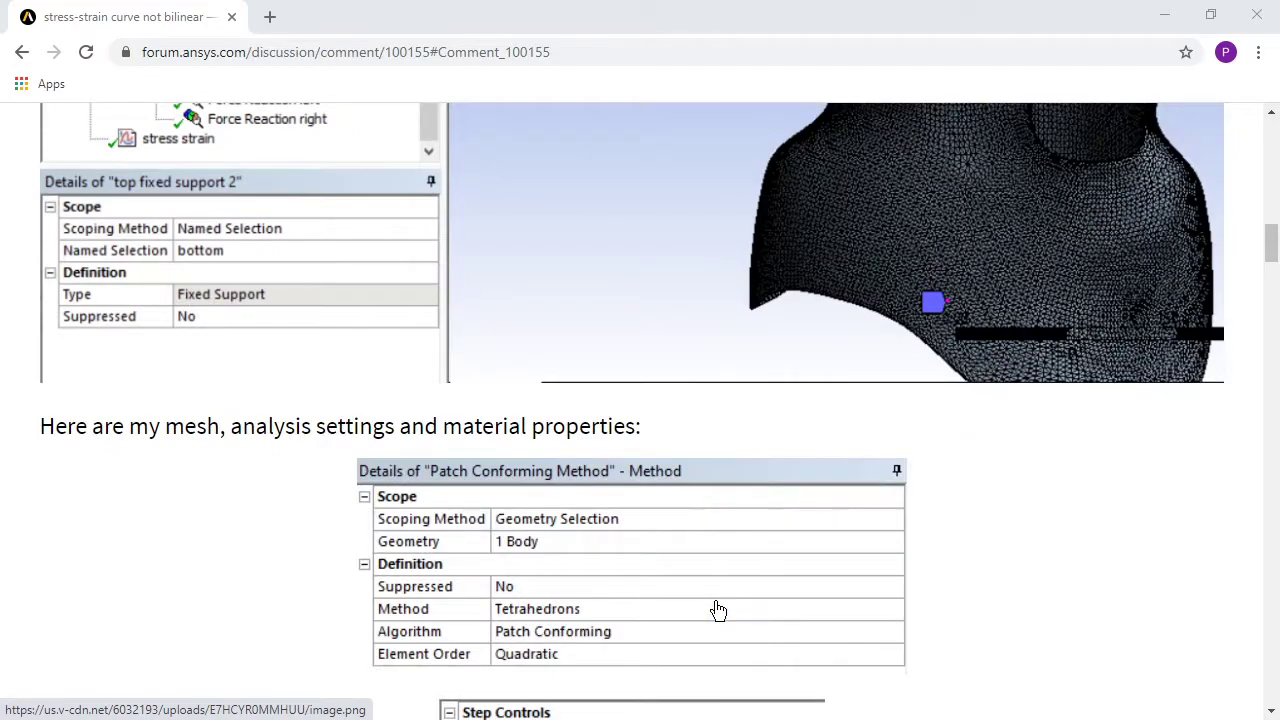
scroll(718, 610, up, 6)
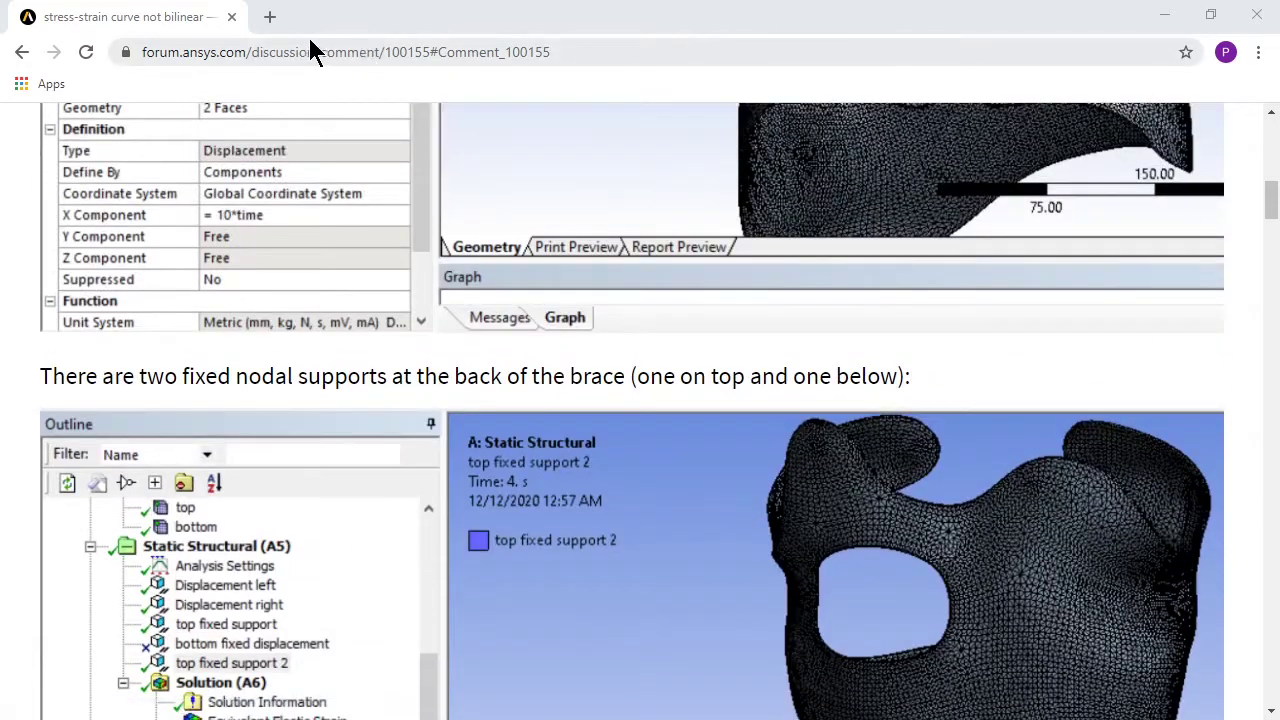
Switch to the brace model in SpaceClaim and clear its status history.
click(1165, 16)
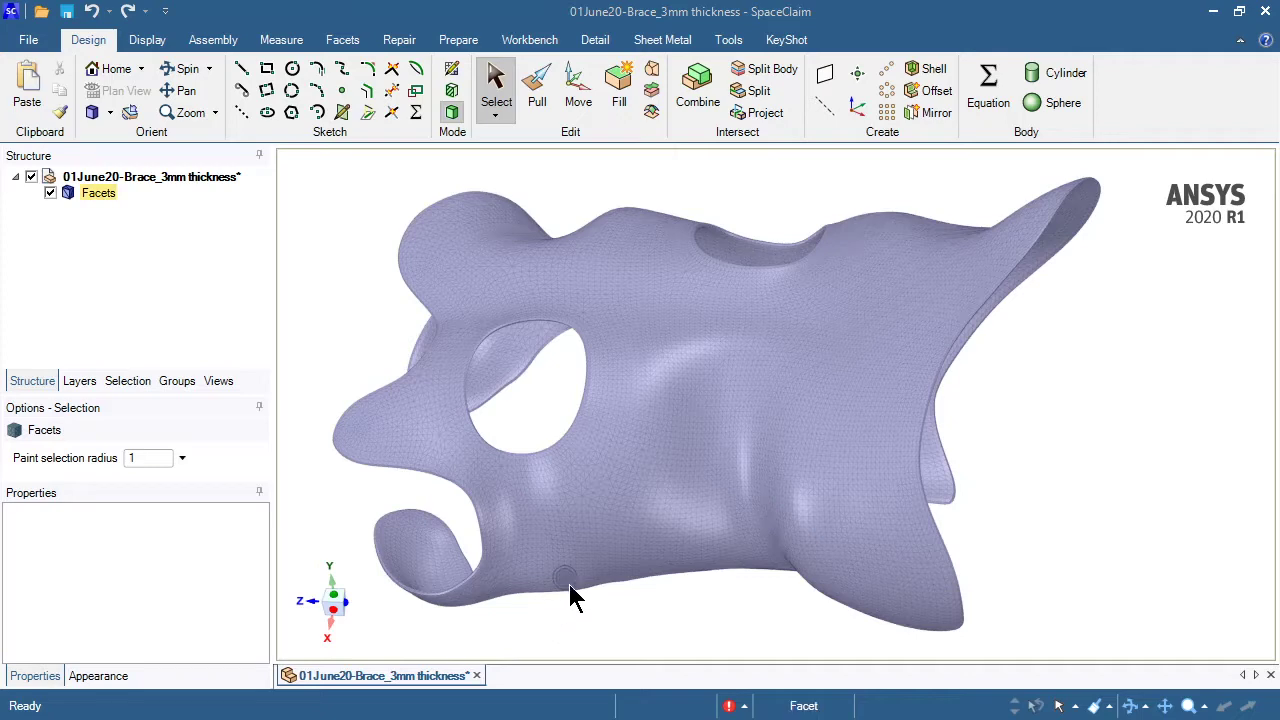
middle_drag(592, 626, 653, 673)
click(744, 707)
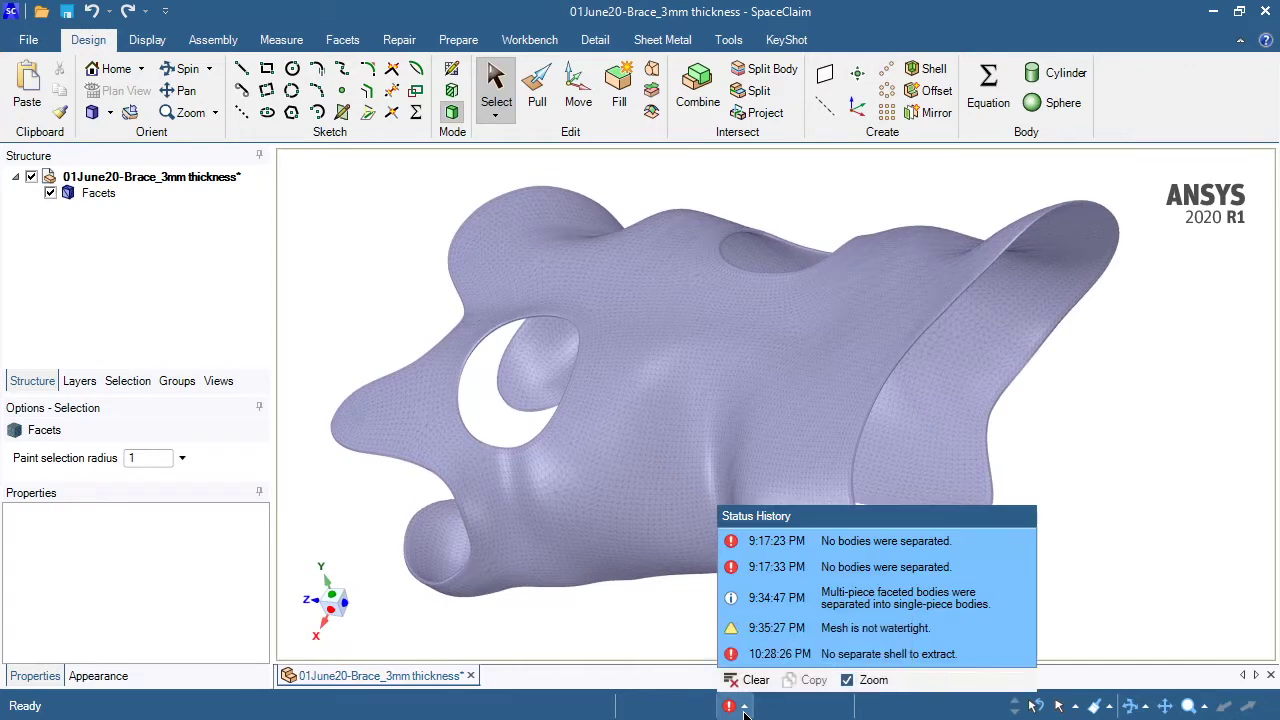
click(738, 682)
Convert the Facets body of the brace to a solid using the Do not merge faces option.
mouse_move(643, 606)
middle_down()
mouse_move(651, 614)
mouse_move(375, 528)
middle_up()
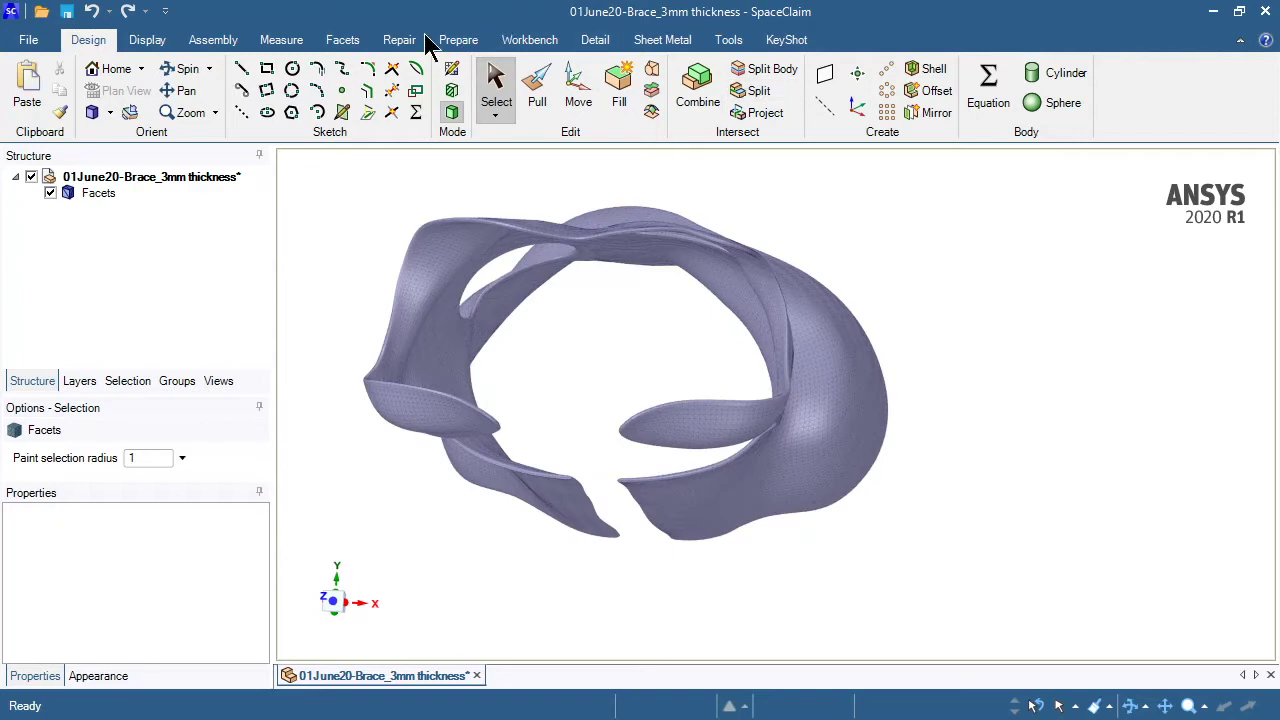
click(334, 46)
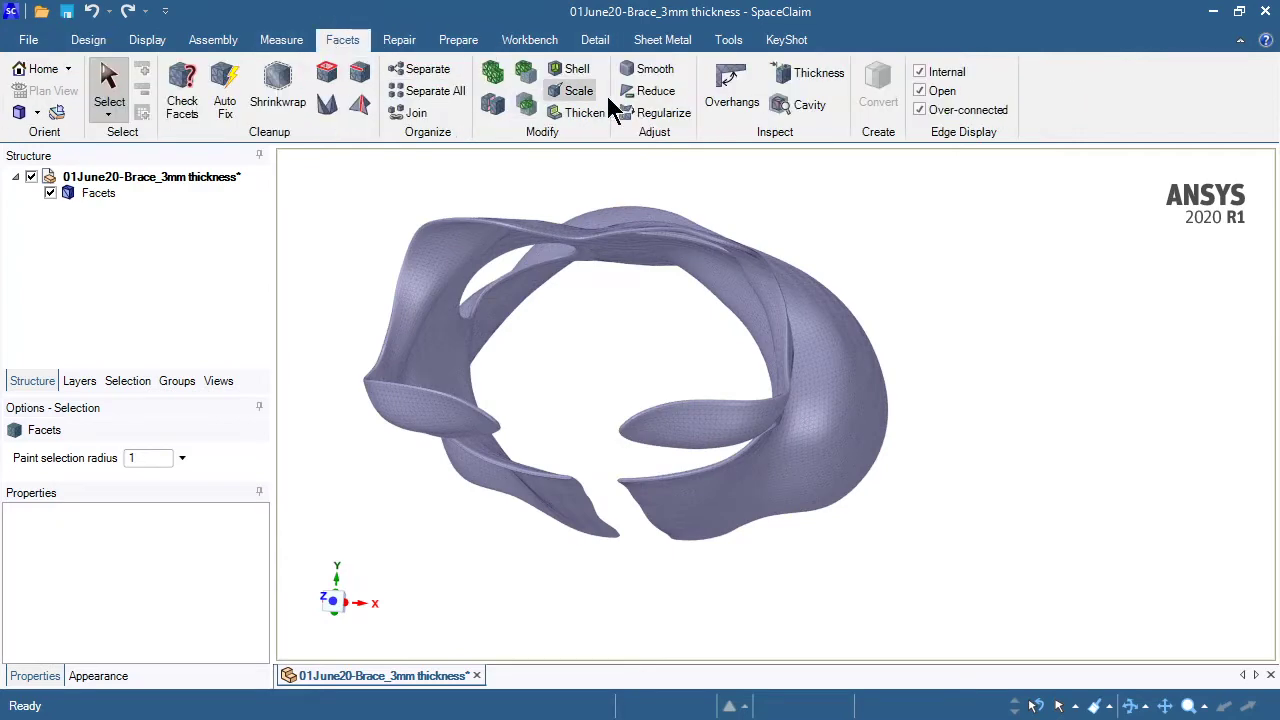
click(85, 190)
click(90, 195)
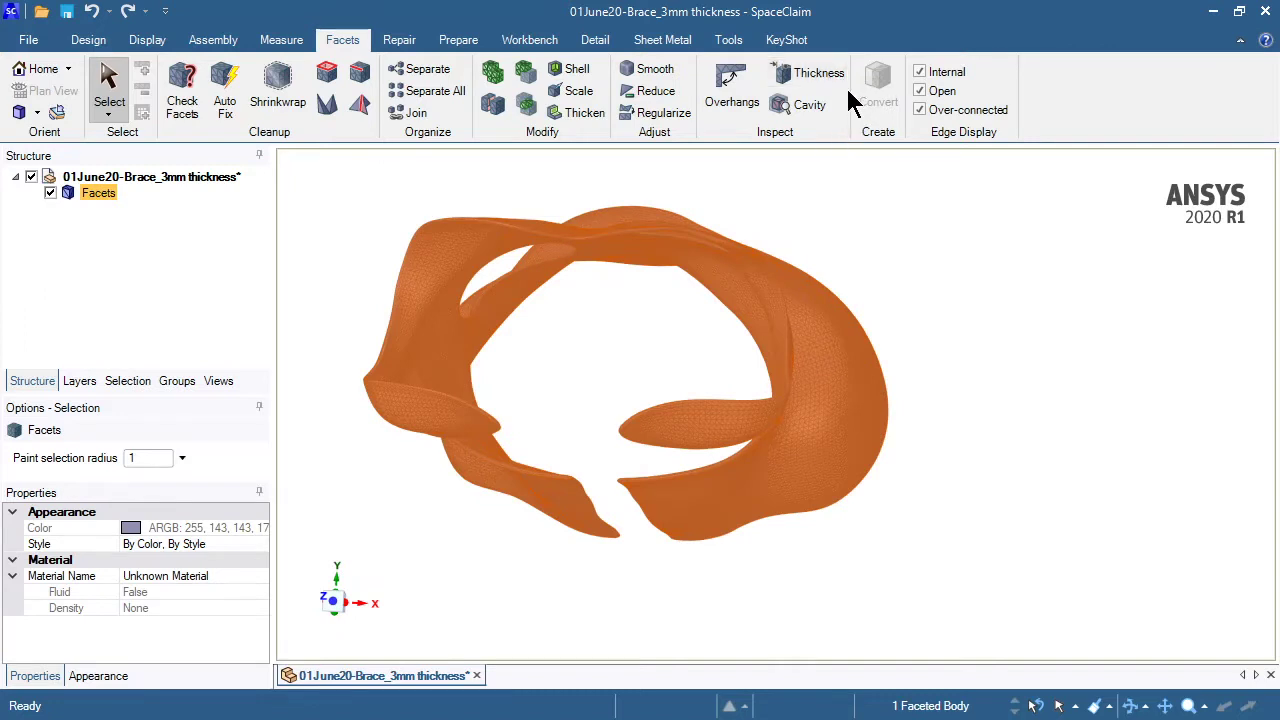
right_click(96, 190)
mouse_move(130, 203)
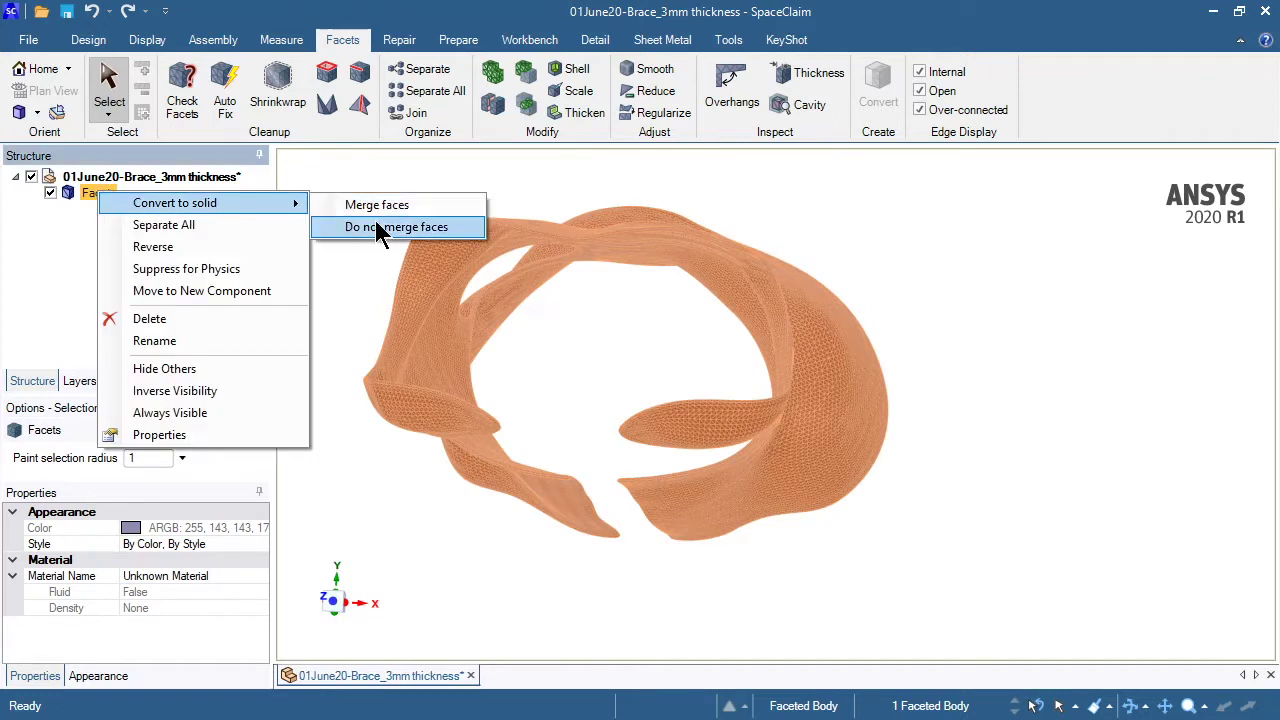
click(378, 227)
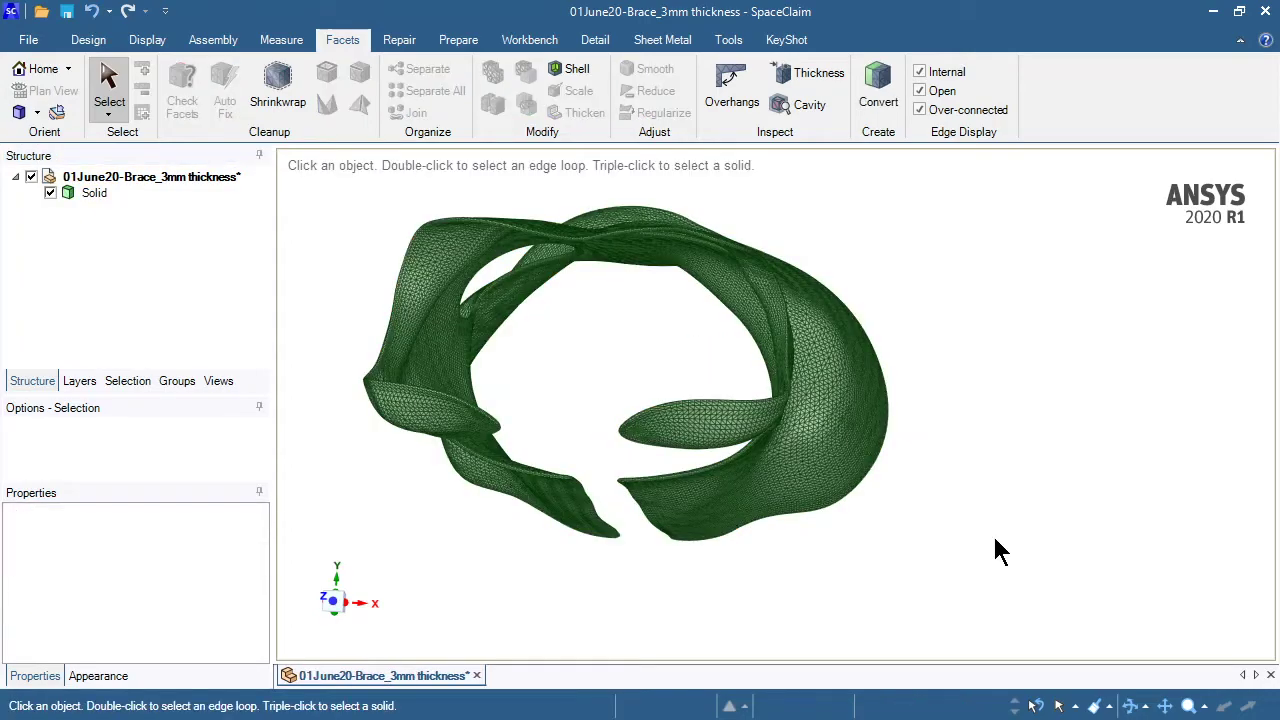
Inspect the converted solid's triangular faces and create a plane on an edge along the brace's front opening.
middle_drag(774, 492, 832, 462)
scroll(832, 466, up, 6)
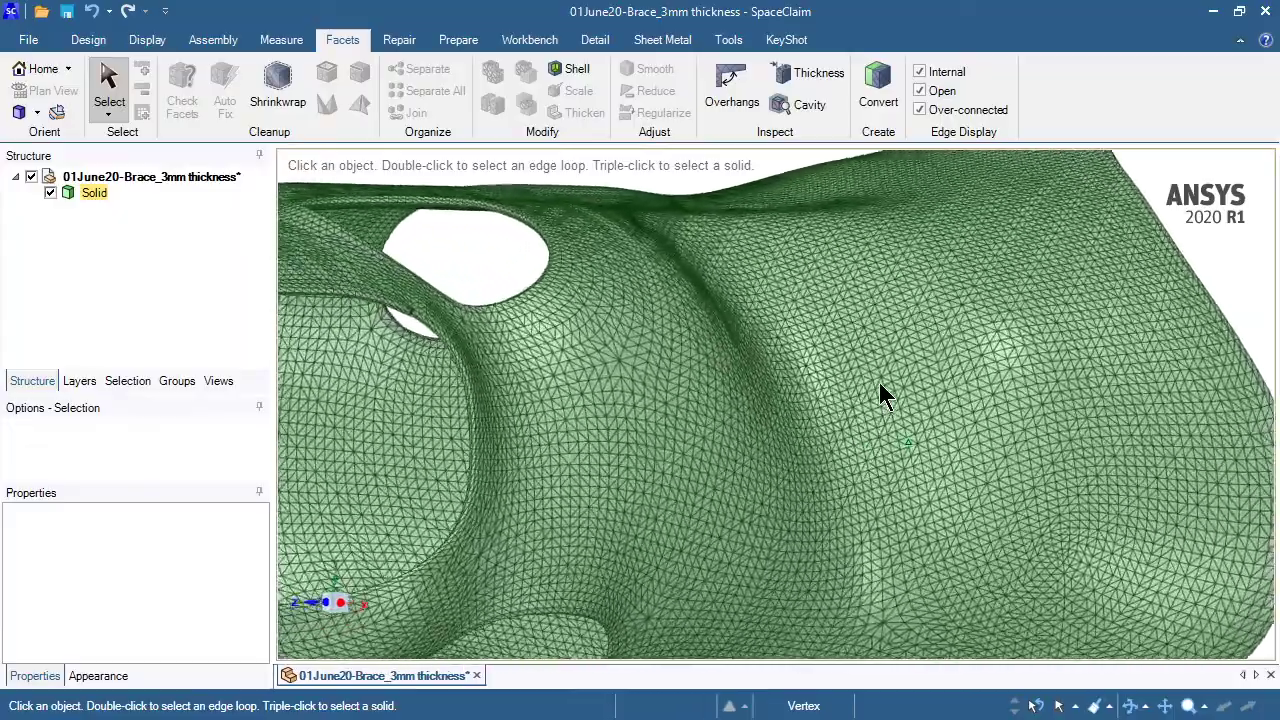
scroll(920, 390, down, 2)
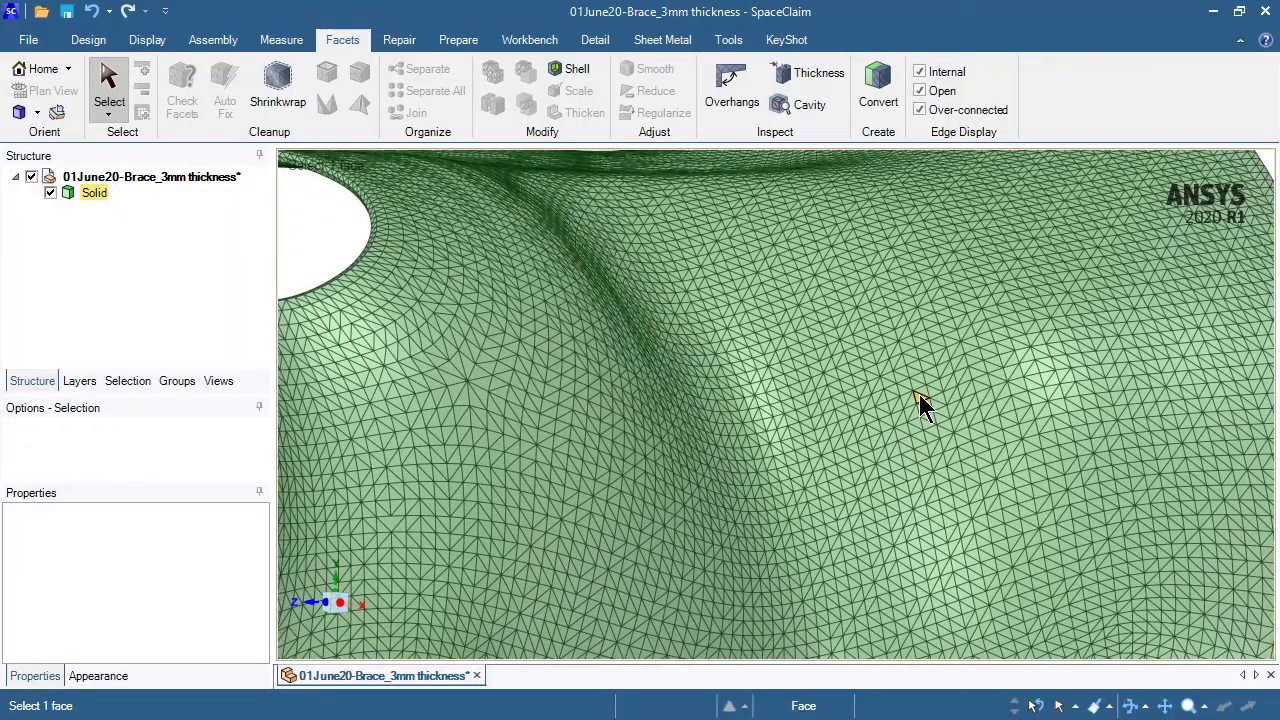
scroll(919, 400, down, 5)
middle_drag(920, 396, 923, 397)
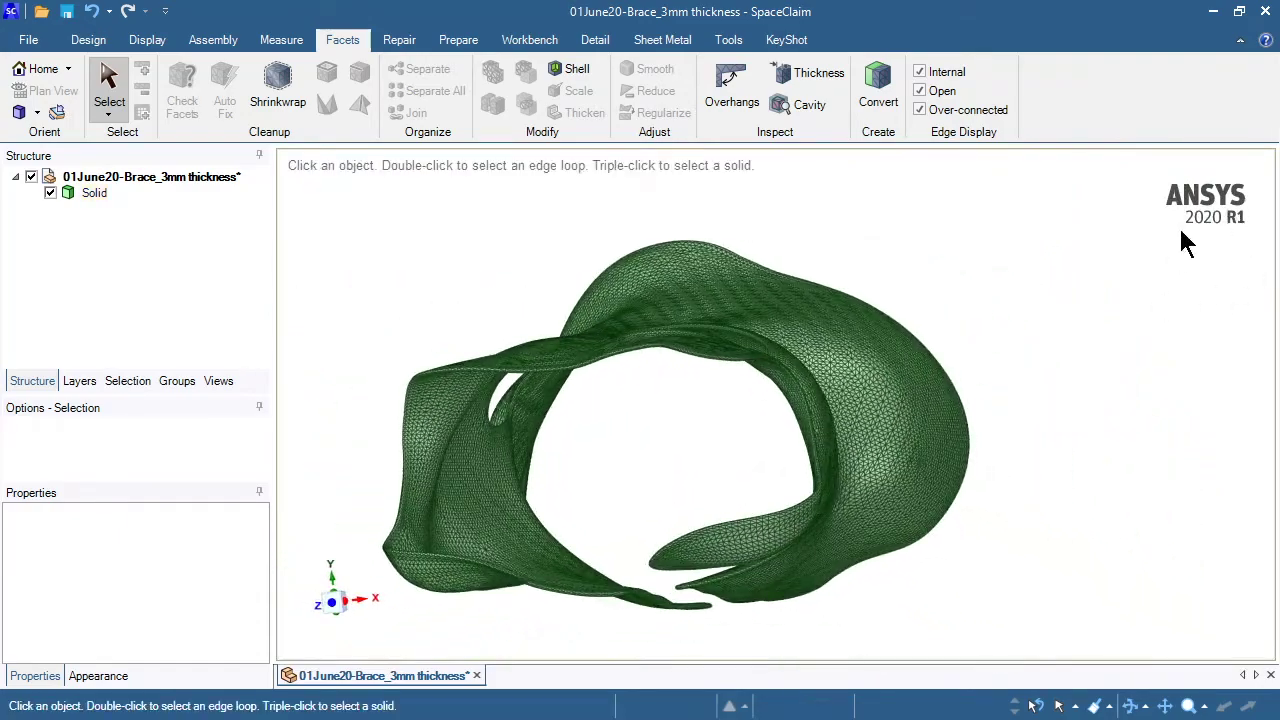
key(h)
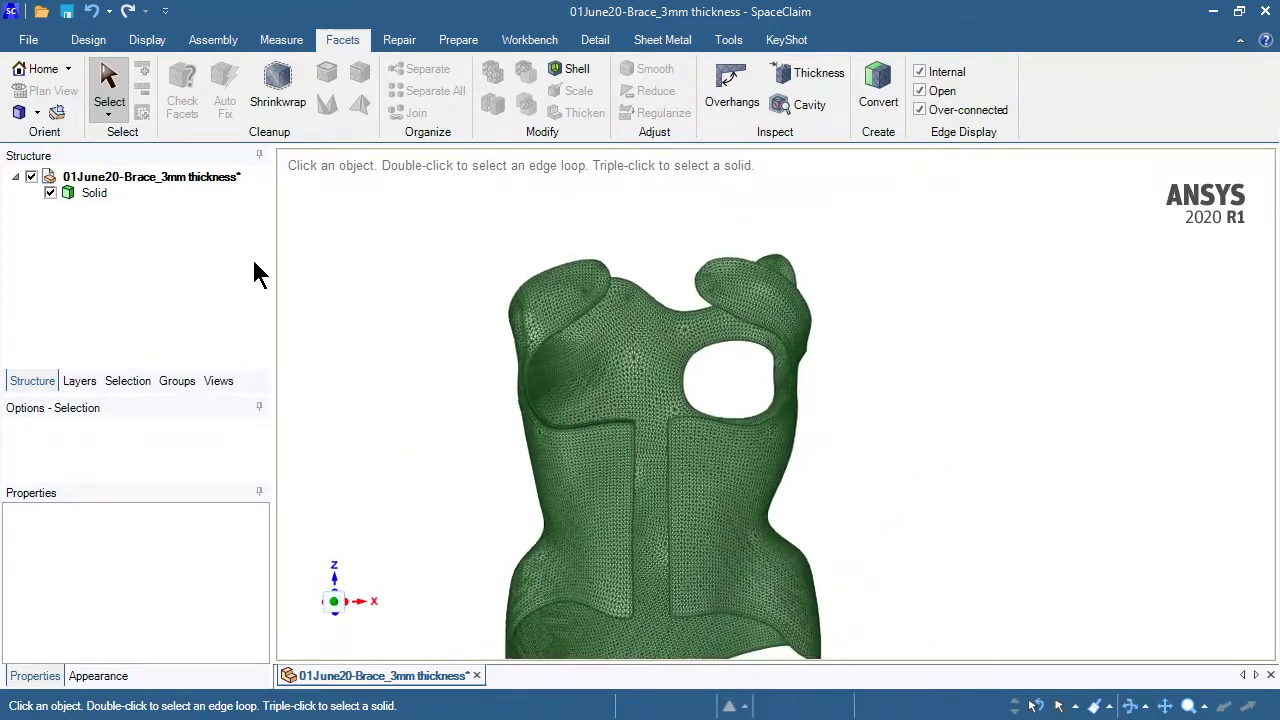
click(88, 40)
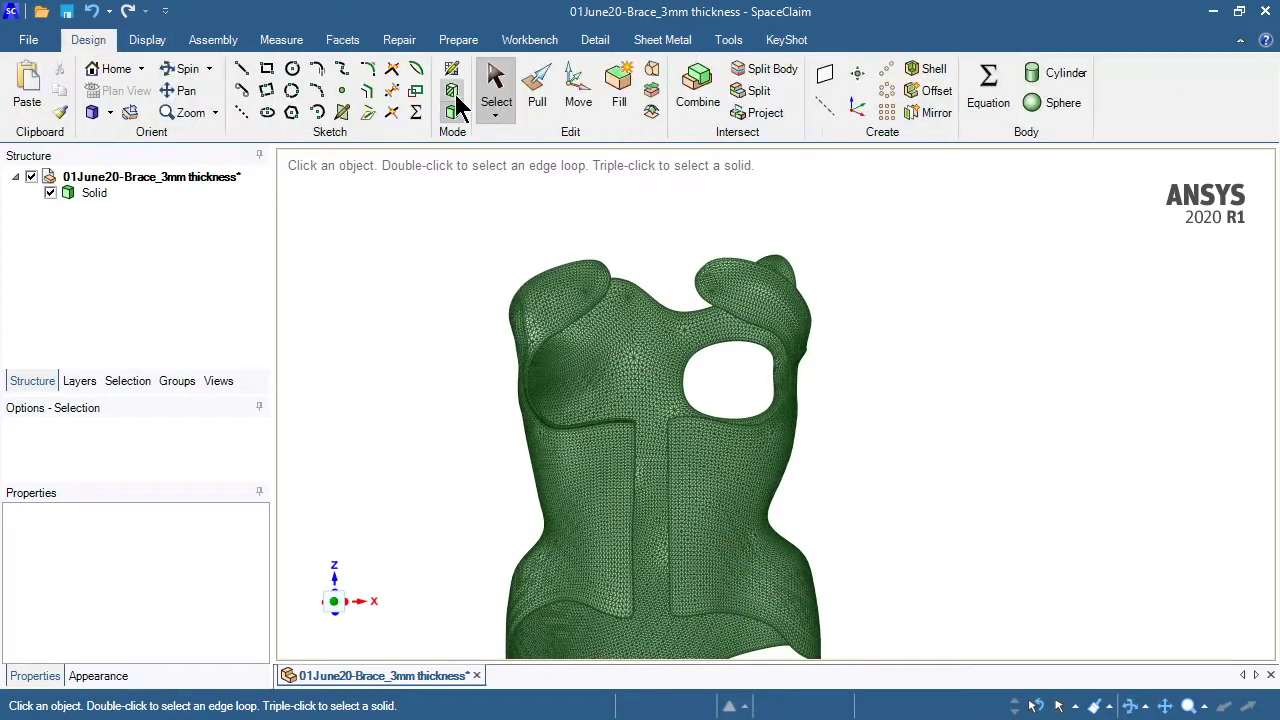
click(831, 76)
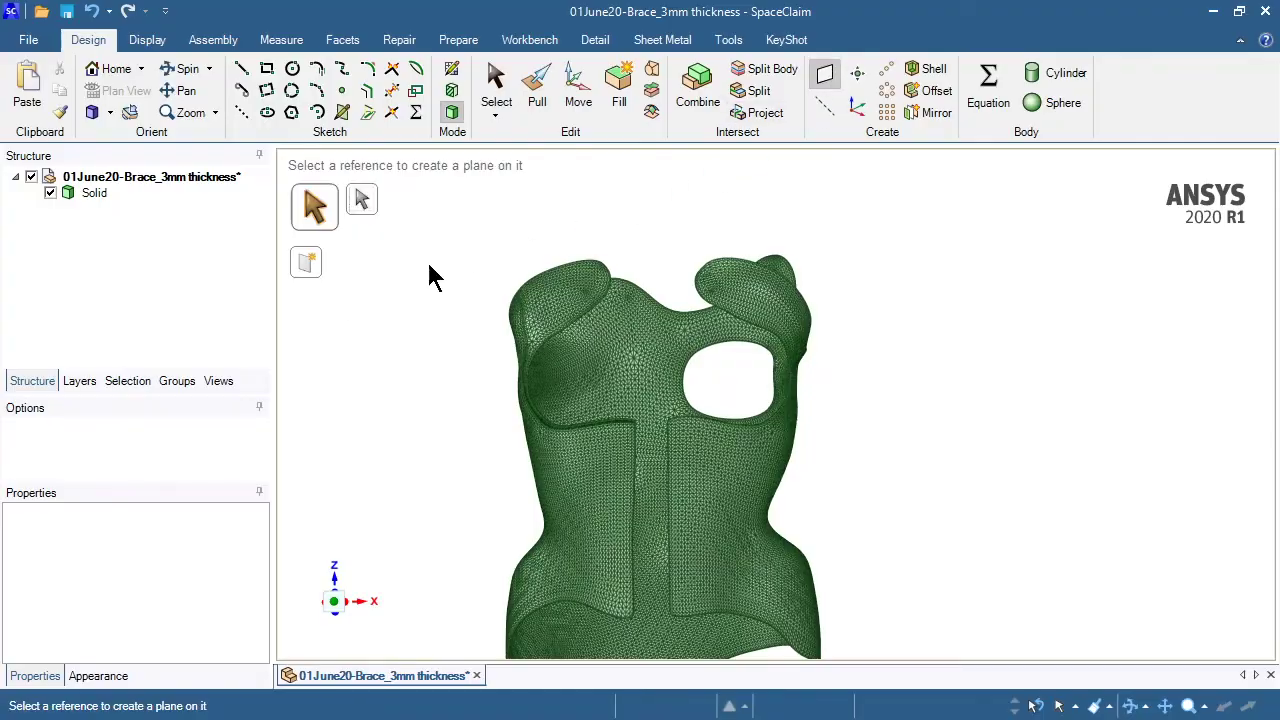
middle_drag(386, 286, 594, 409)
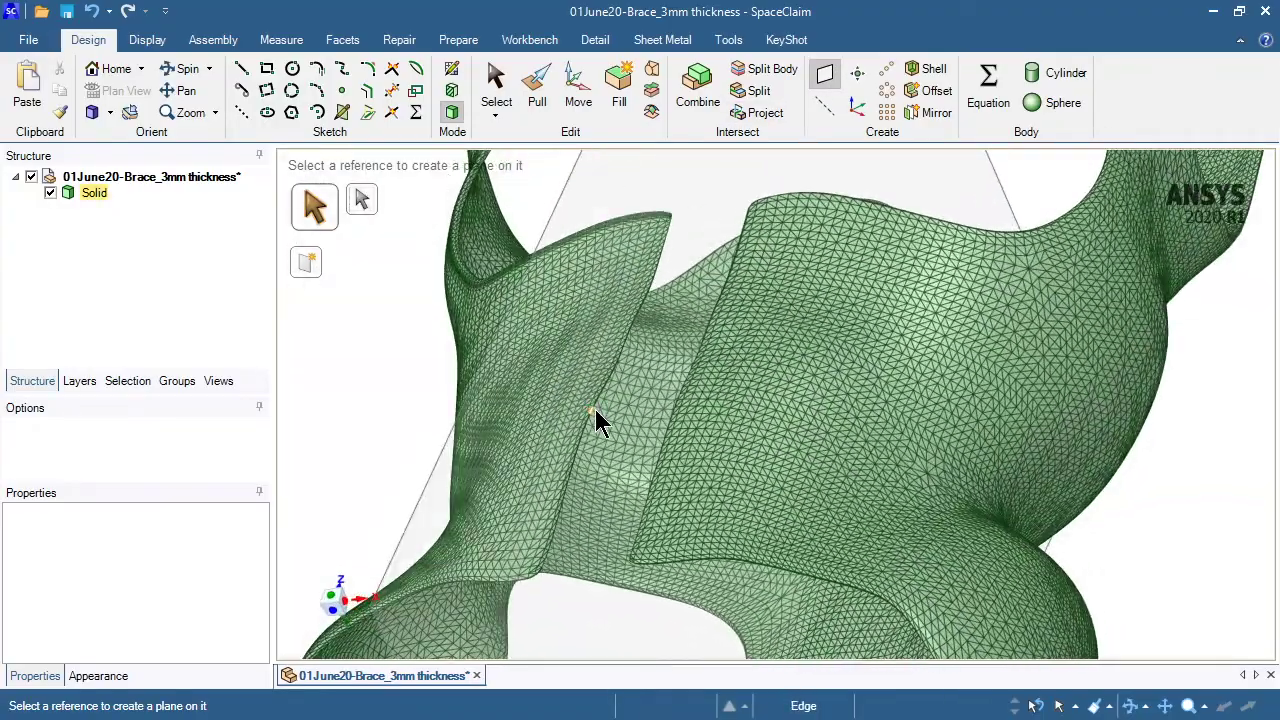
click(594, 410)
Move the plane about 70 mm in the negative X direction, away from the brace's front opening.
key(h)
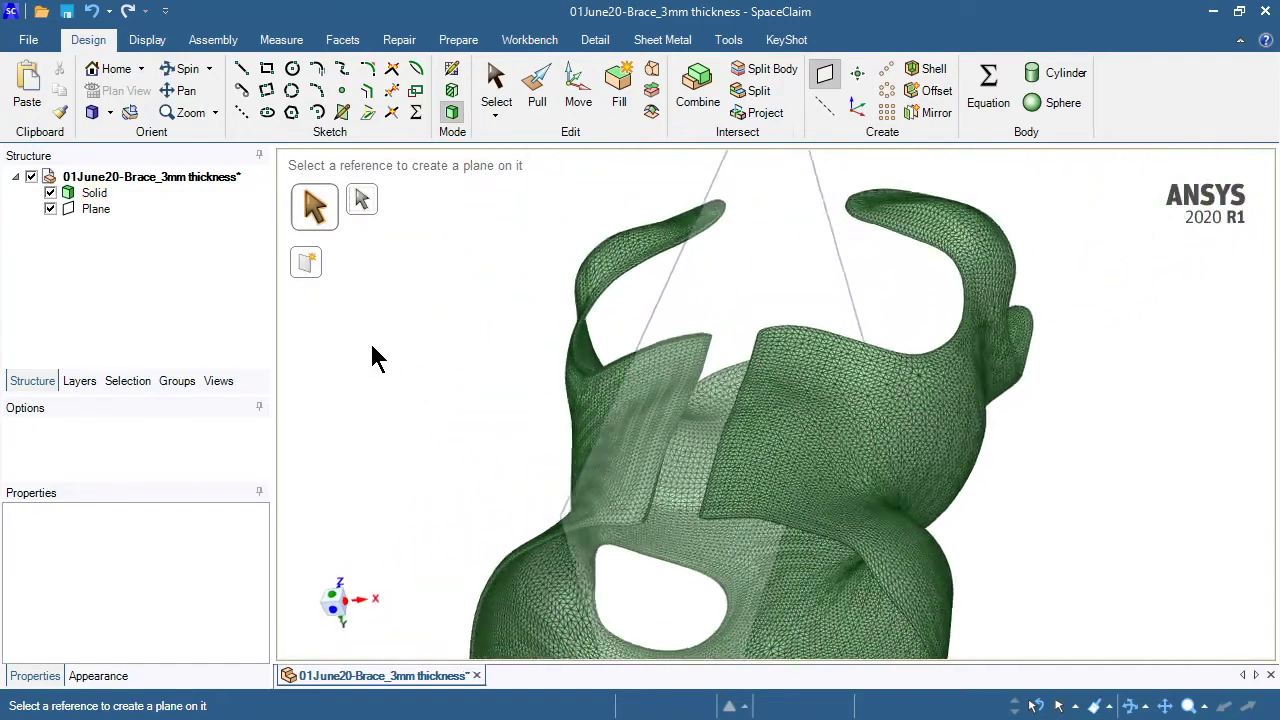
click(572, 92)
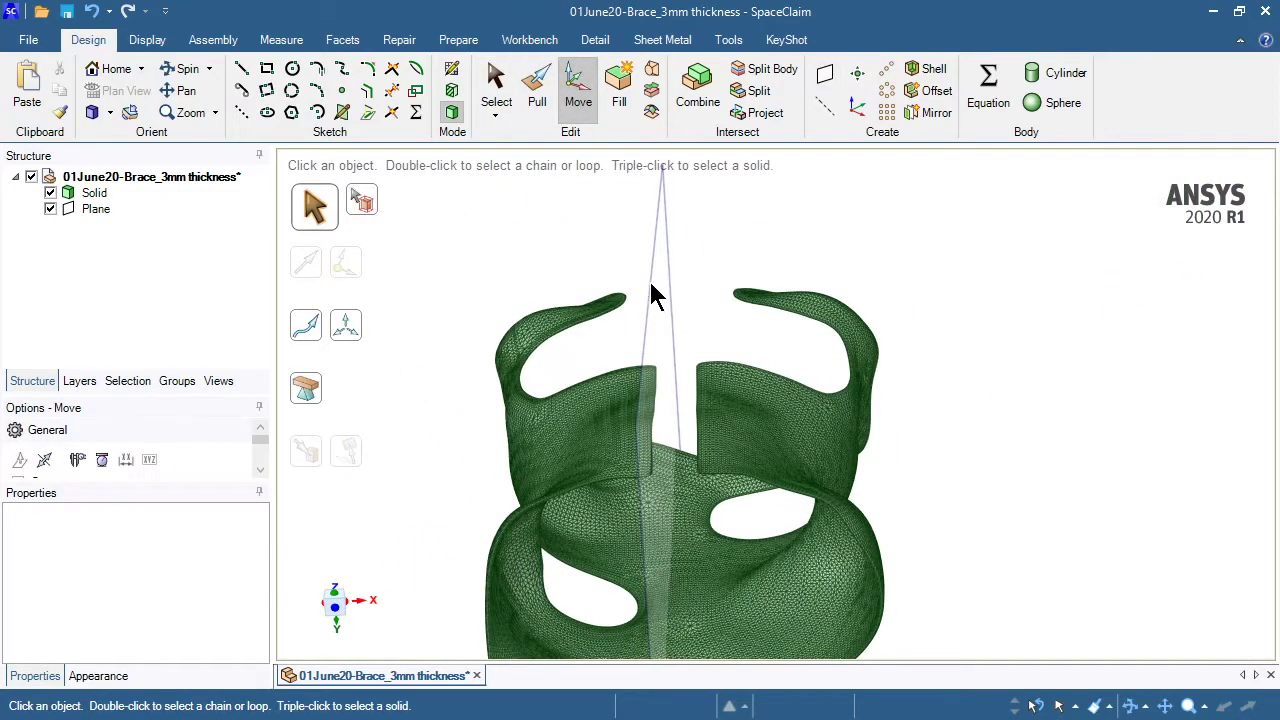
click(652, 270)
middle_drag(651, 271, 651, 290)
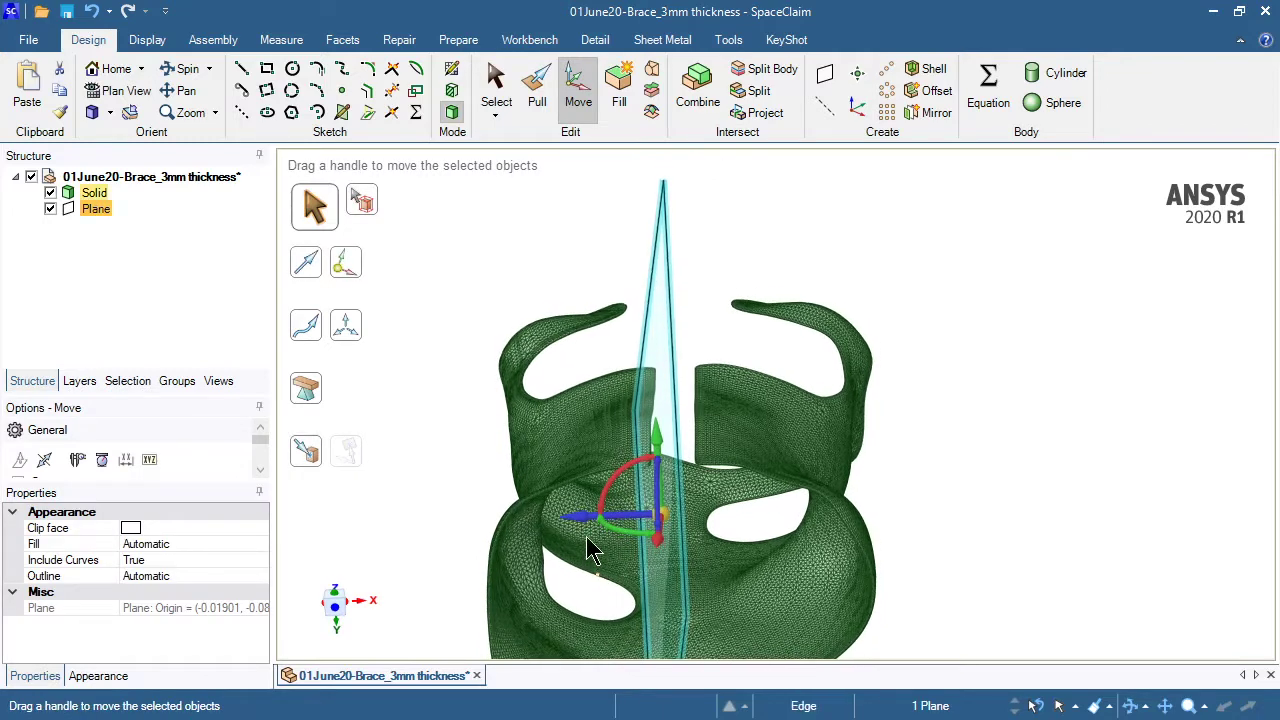
drag(578, 517, 492, 519)
middle_drag(492, 519, 503, 514)
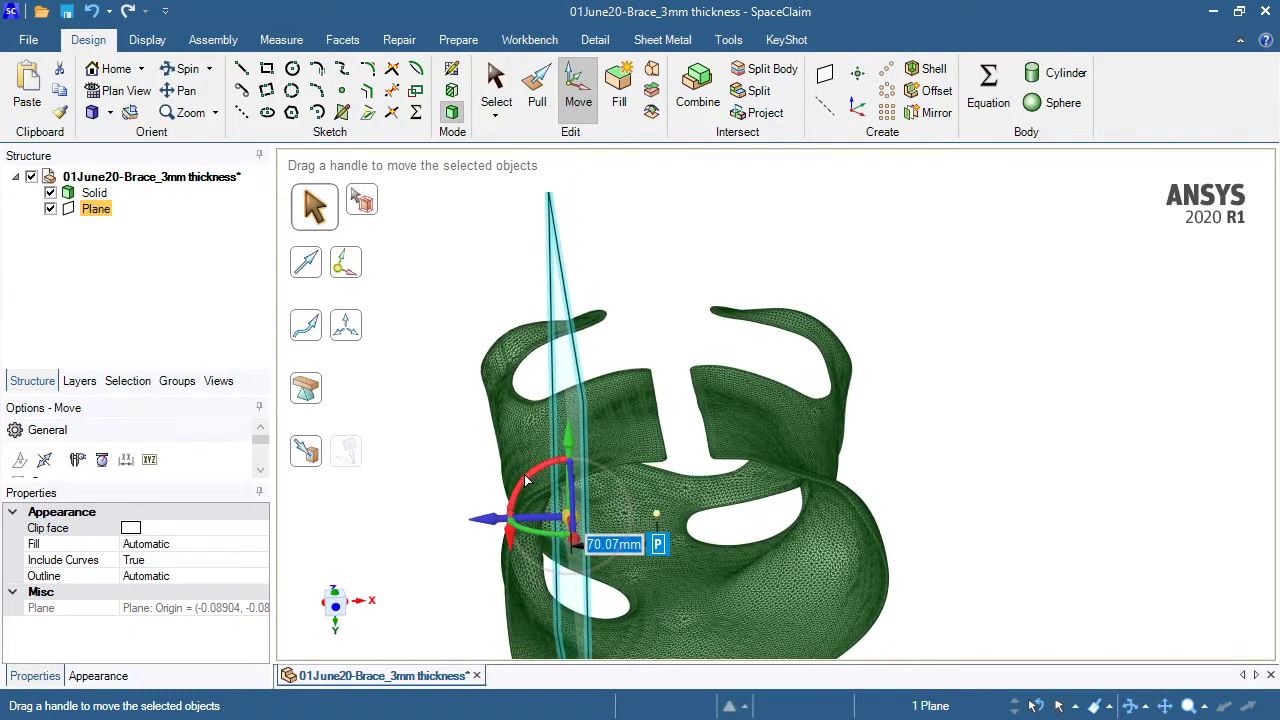
Tilt the plane by about 12° and 18°, and shift it about 24 mm back toward the brace's centre.
drag(523, 482, 516, 492)
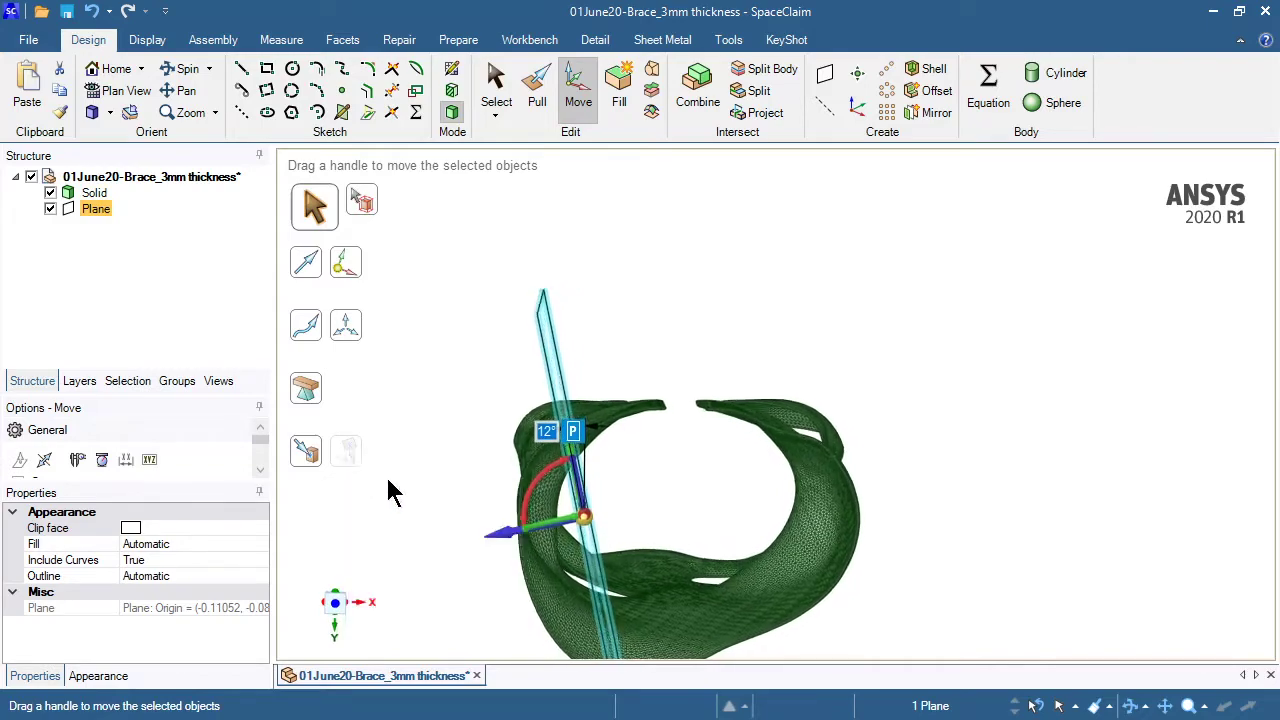
drag(524, 497, 505, 460)
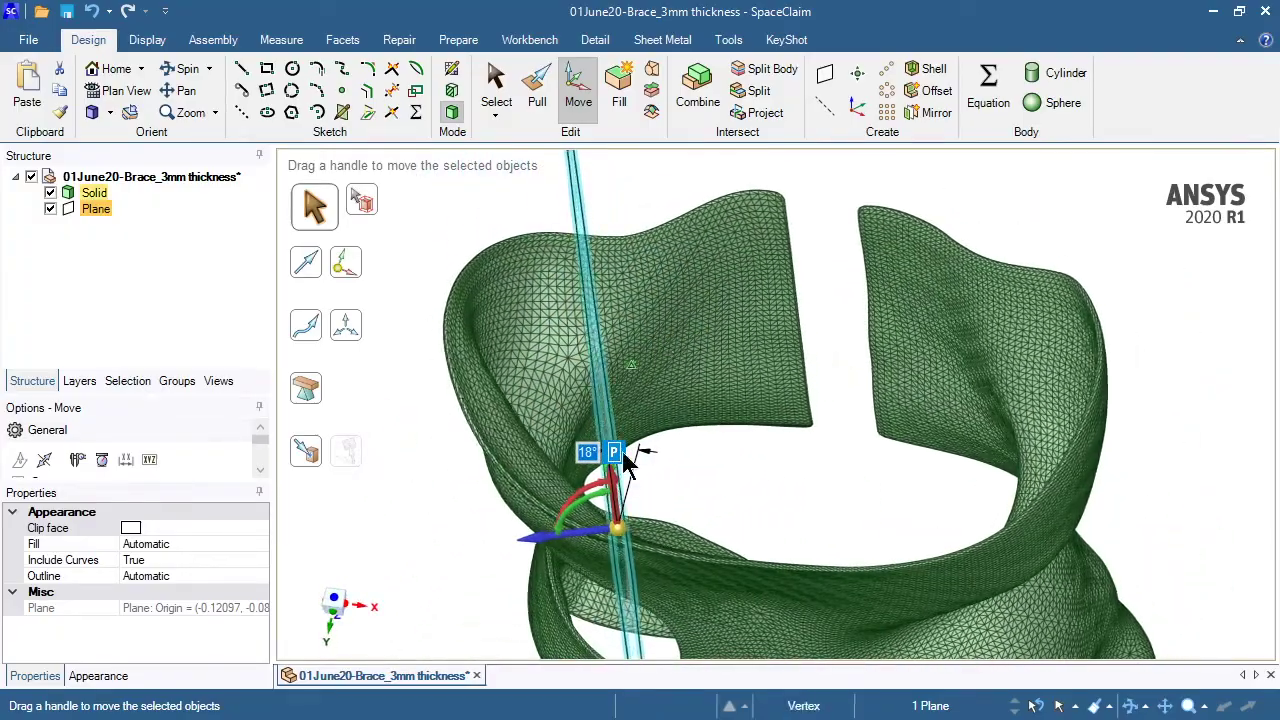
drag(531, 541, 605, 535)
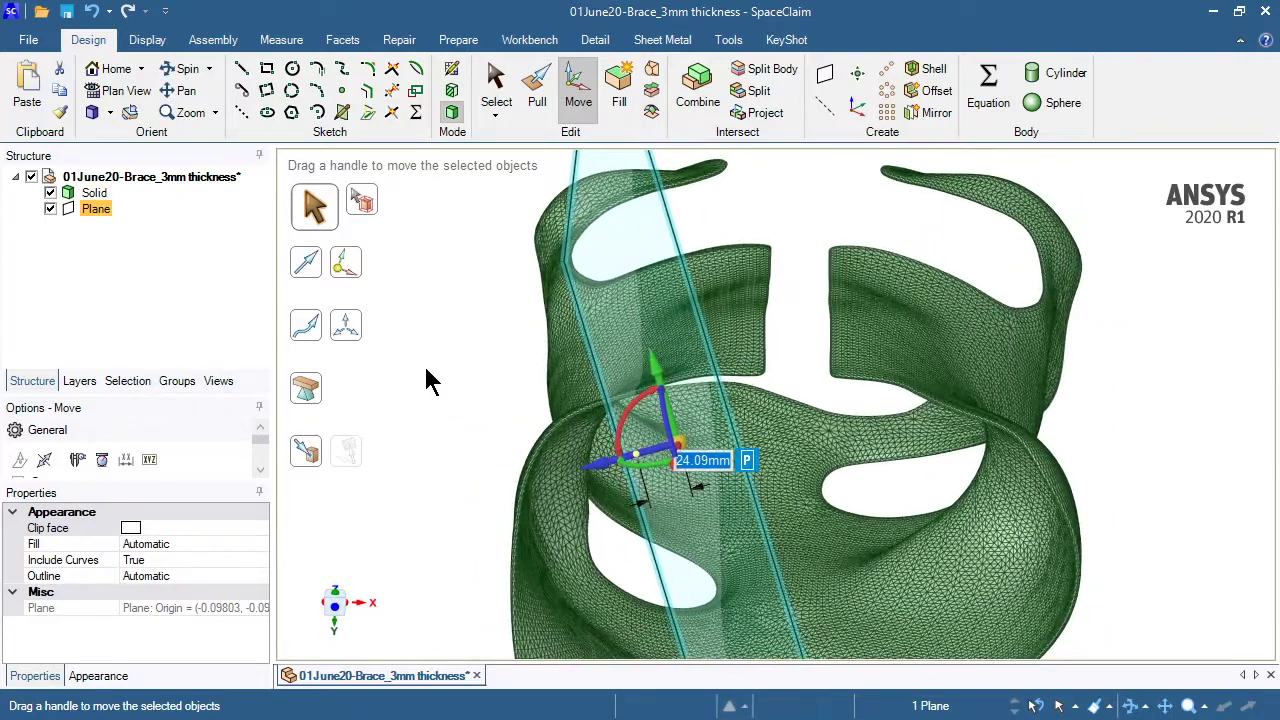
Split the brace solid using the tilted plane as the cutter.
click(762, 70)
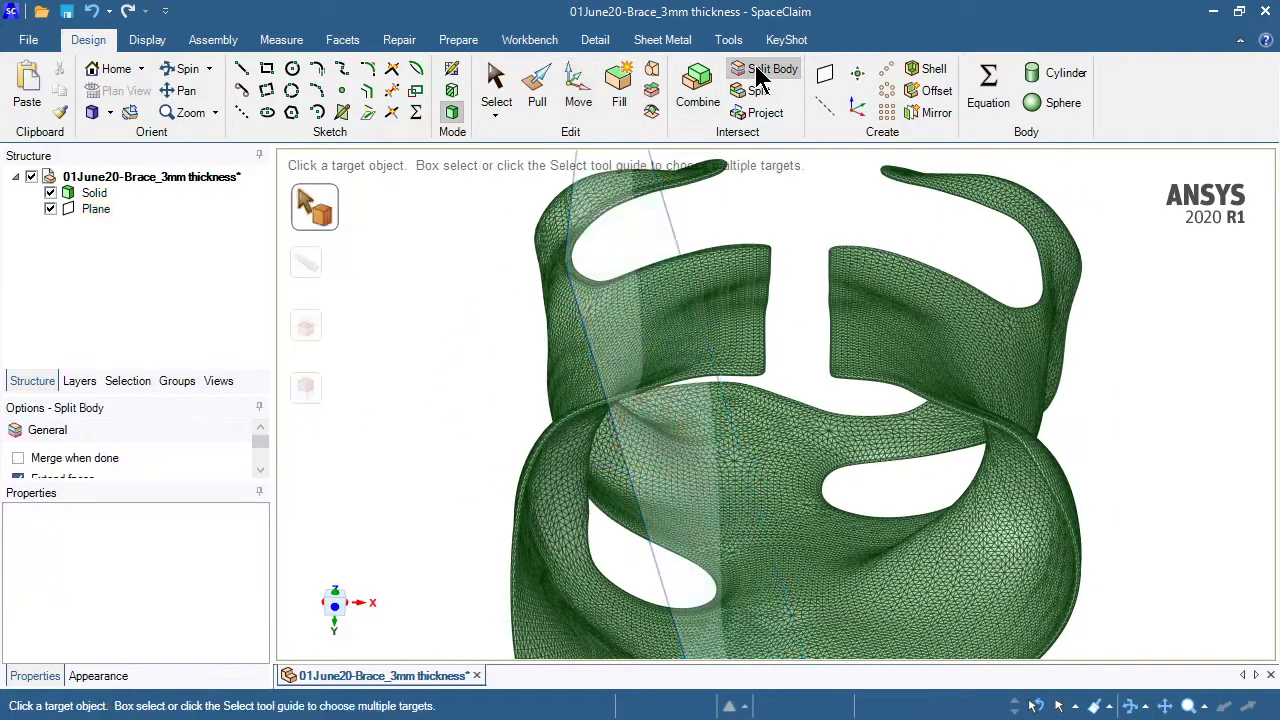
click(740, 278)
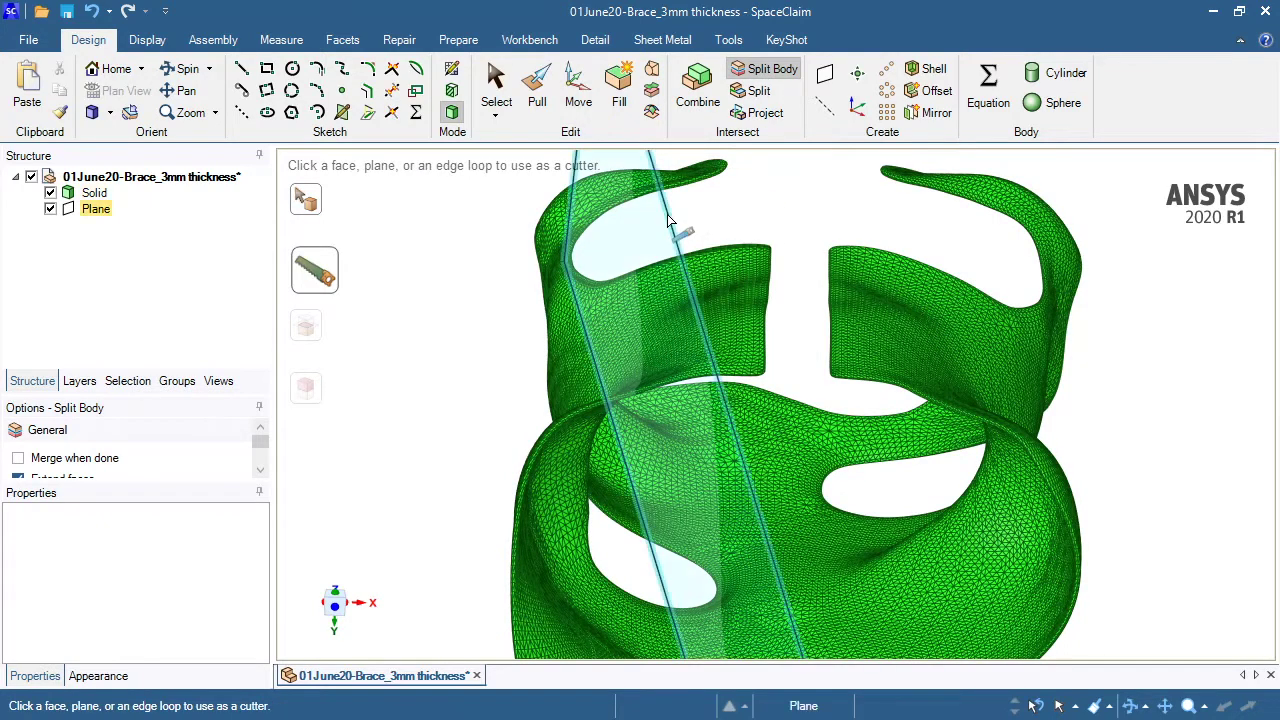
click(642, 218)
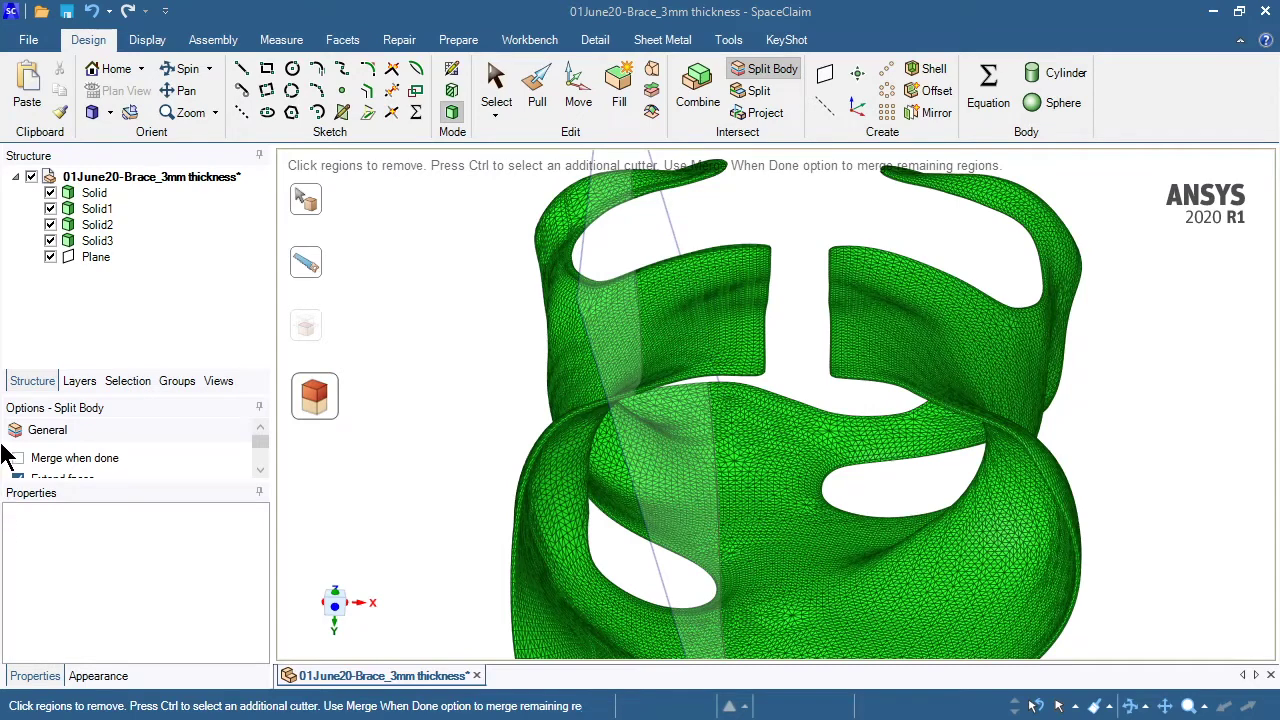
Hide Solid, Solid1, Solid3 and the plane, leaving only the front panel piece Solid2 shown.
click(50, 193)
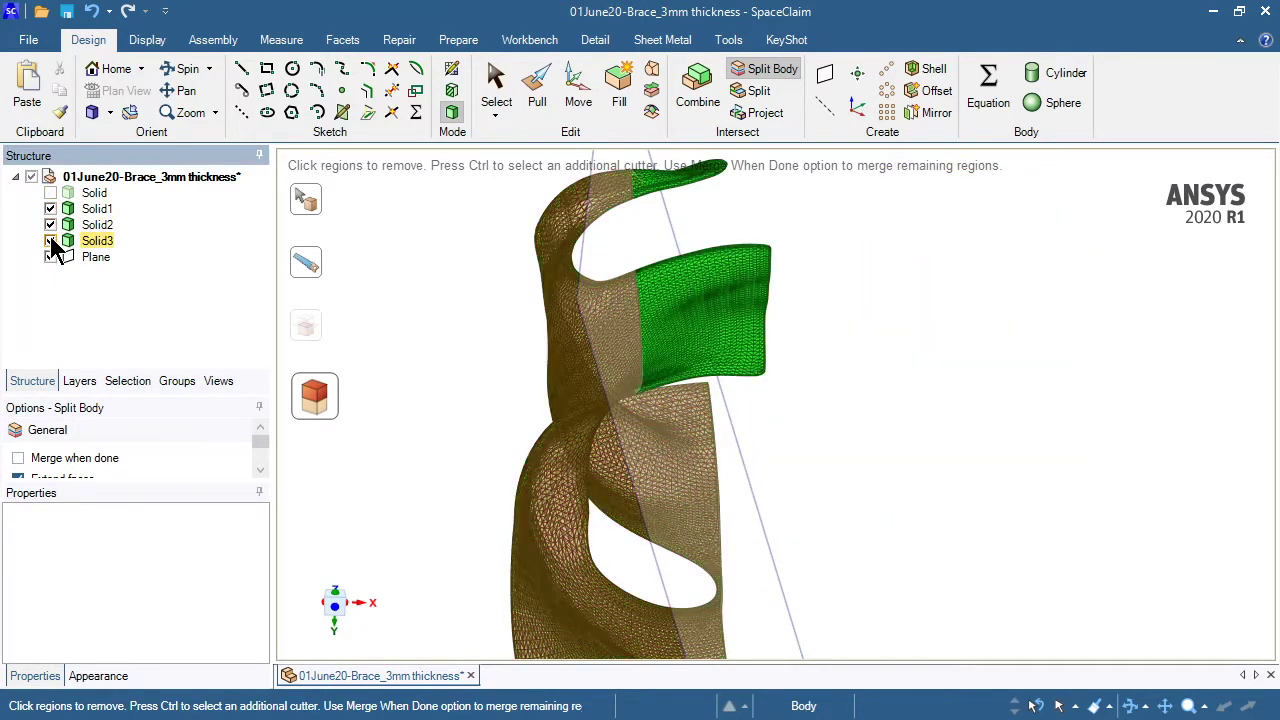
click(51, 241)
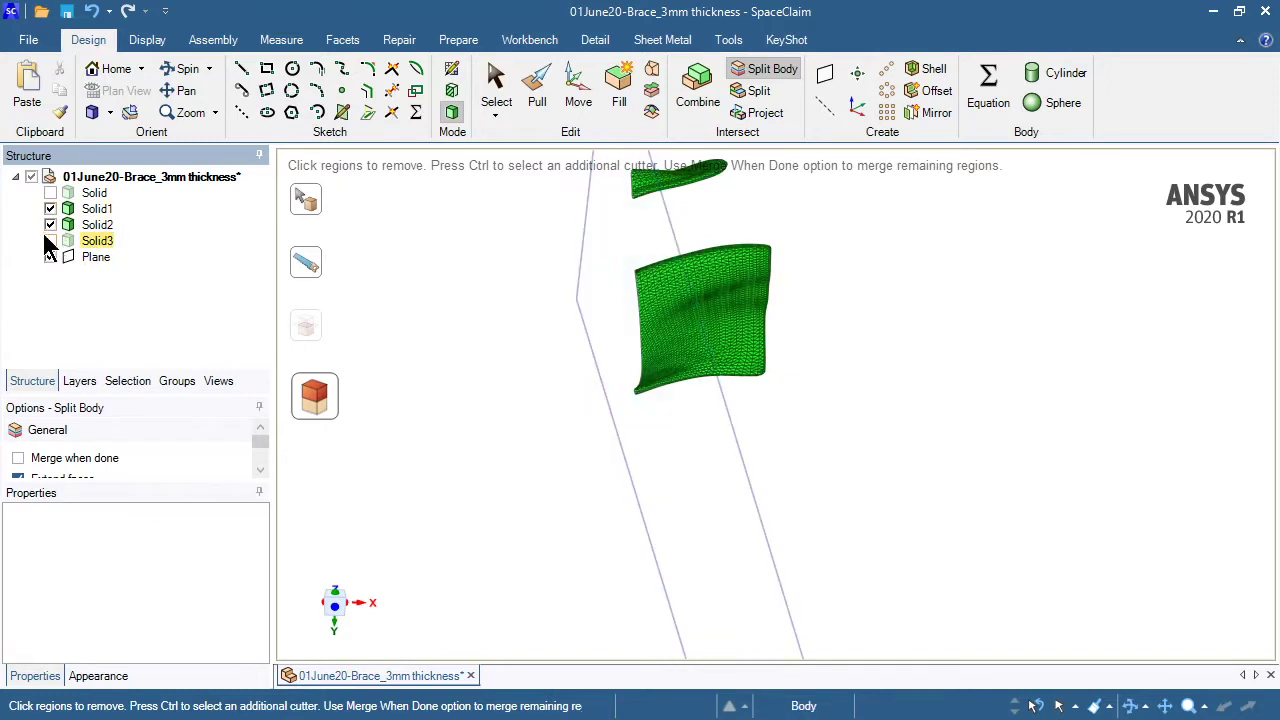
click(50, 225)
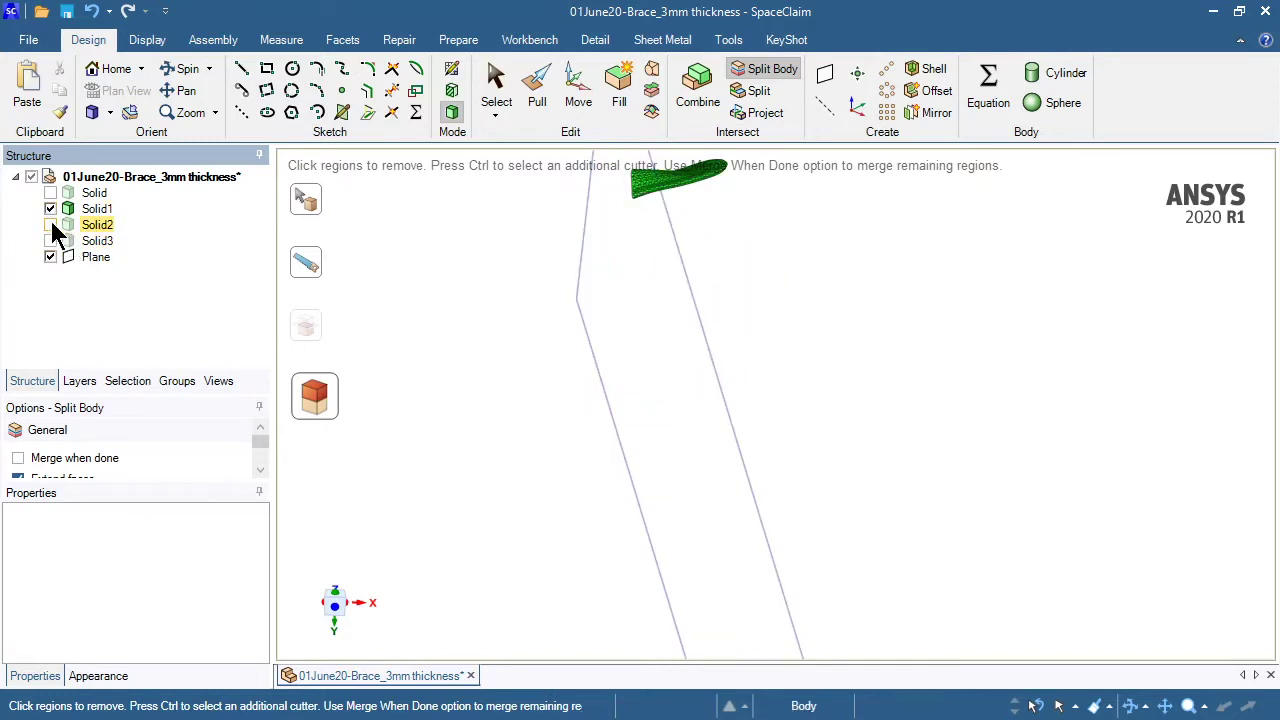
click(50, 225)
click(50, 209)
click(563, 400)
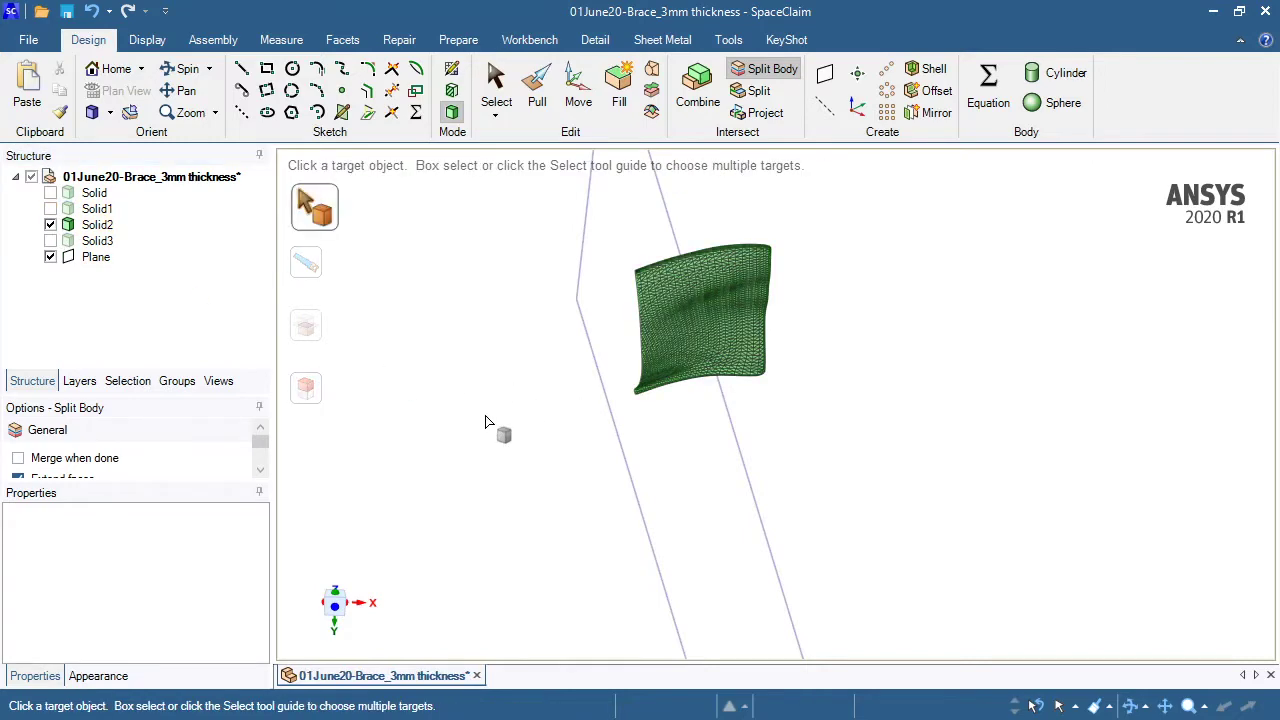
click(50, 257)
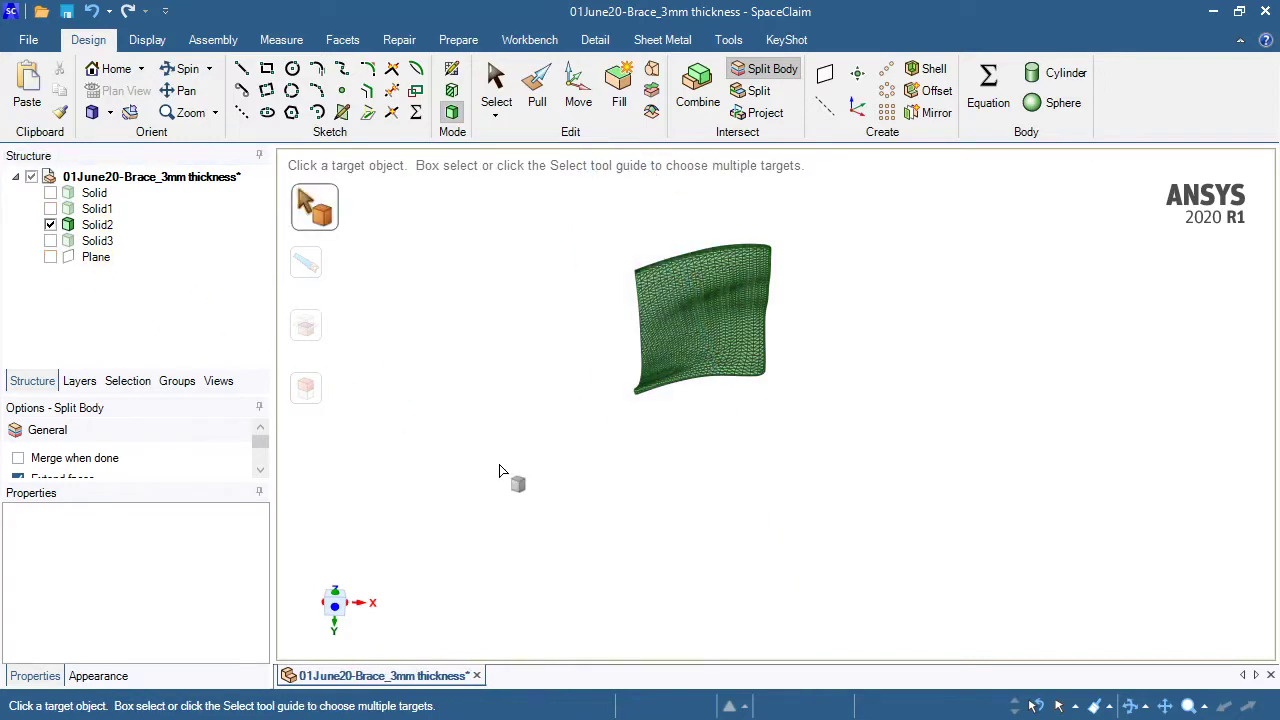
Convert the front panel Solid2 into a faceted body.
key(h)
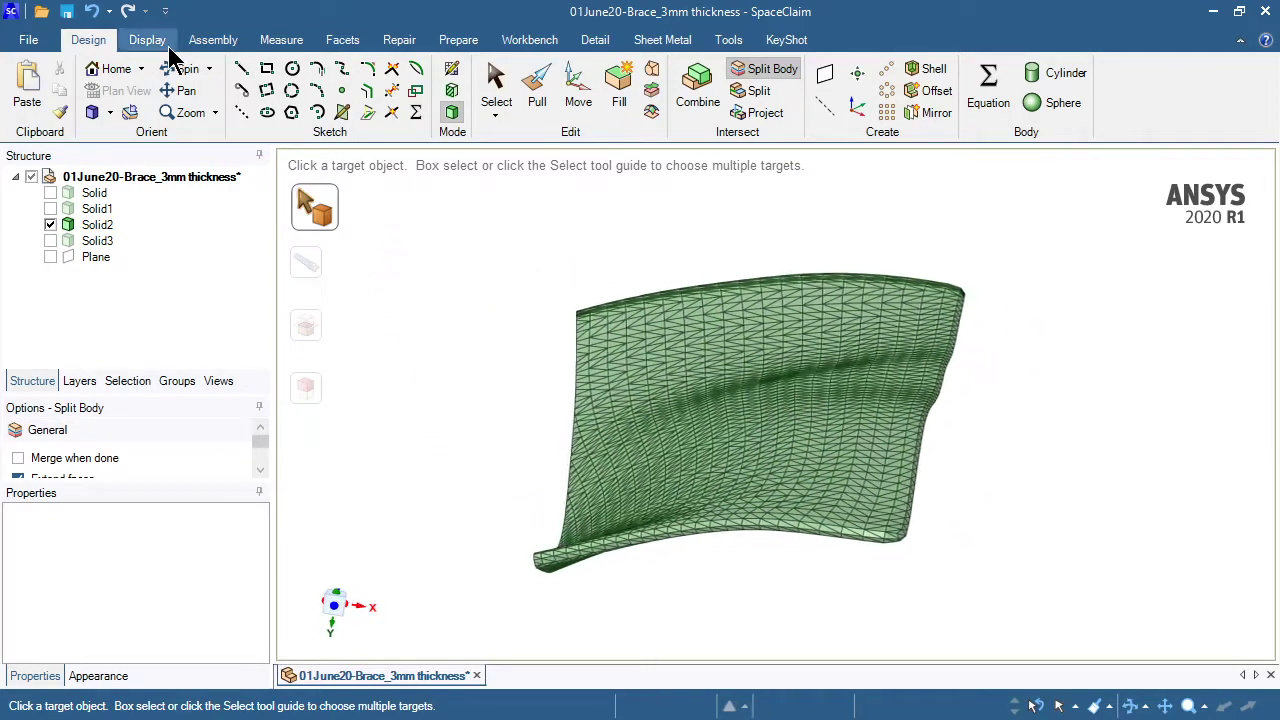
click(347, 45)
click(878, 88)
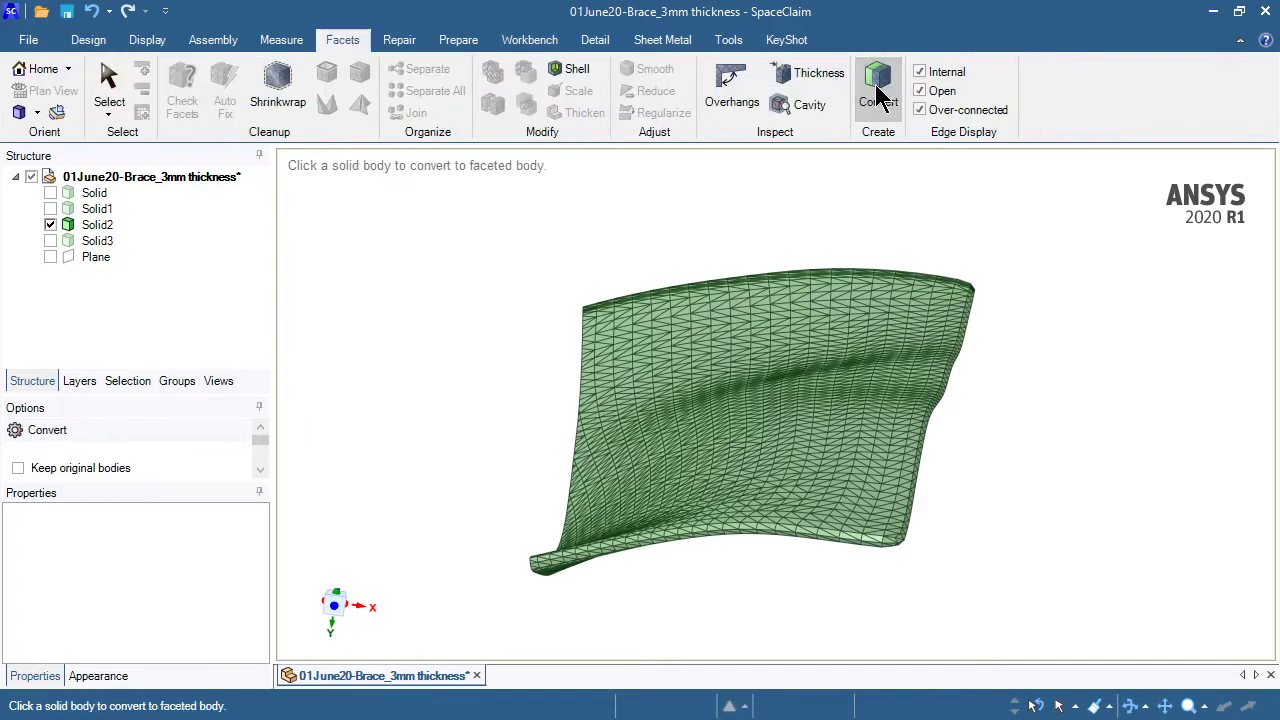
click(825, 335)
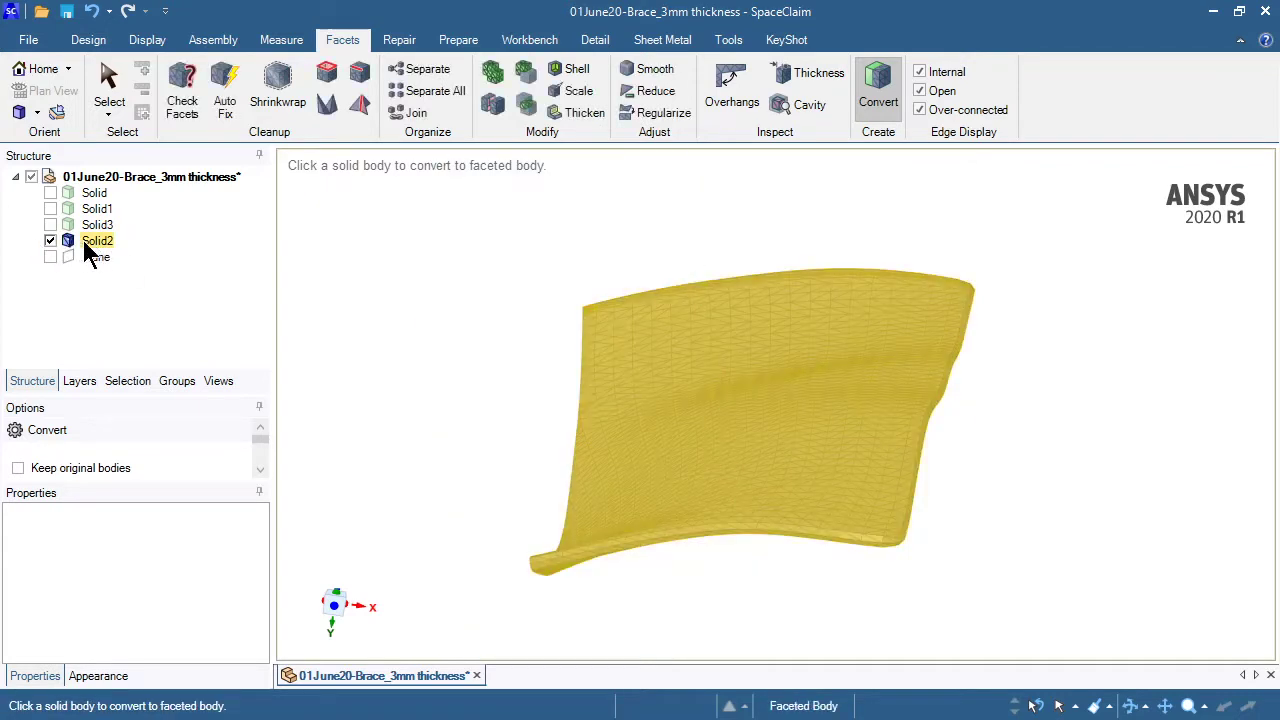
Select all the thickness facets on the panel's curved cut end face and delete them.
middle_drag(569, 423, 835, 474)
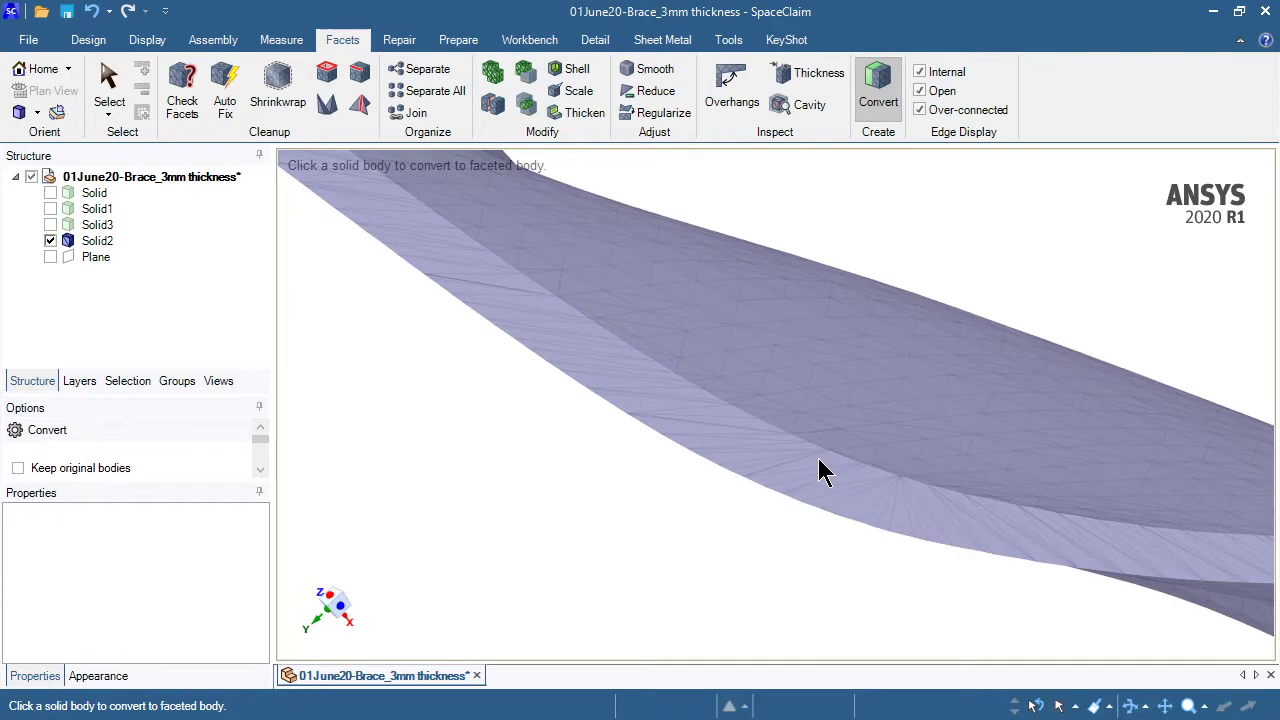
click(107, 82)
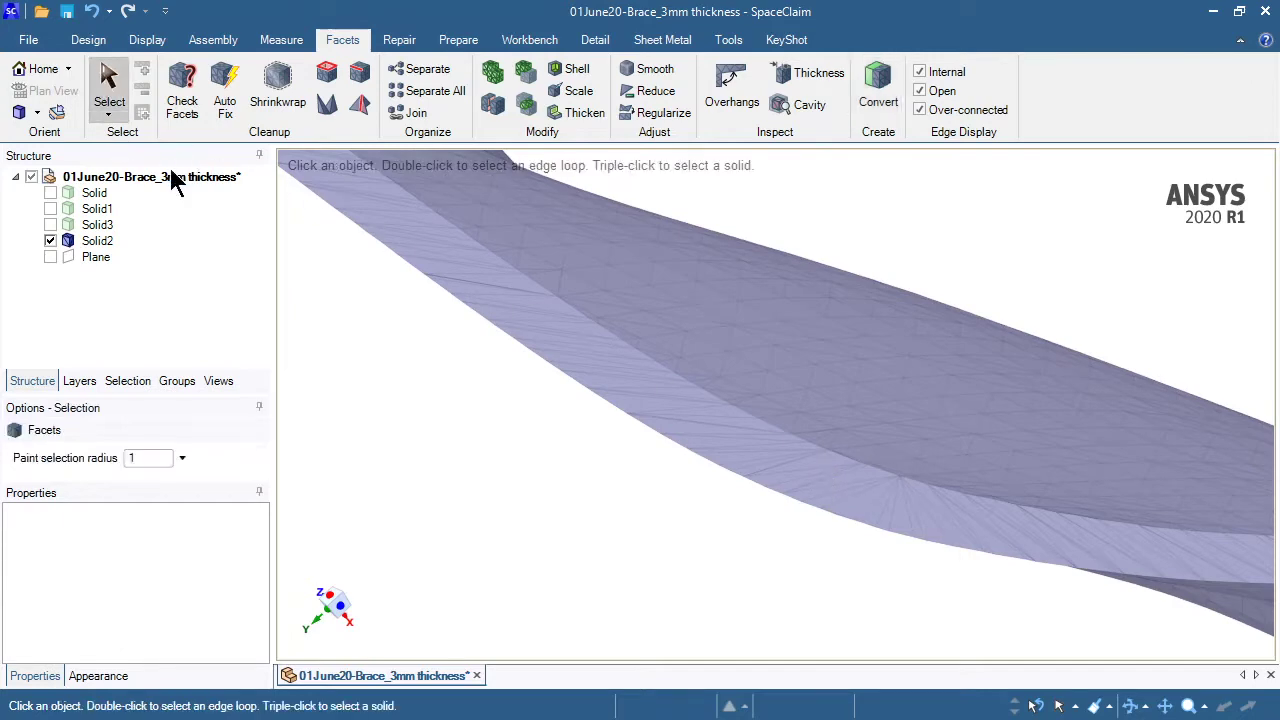
double_click(817, 460)
middle_drag(677, 486, 643, 486)
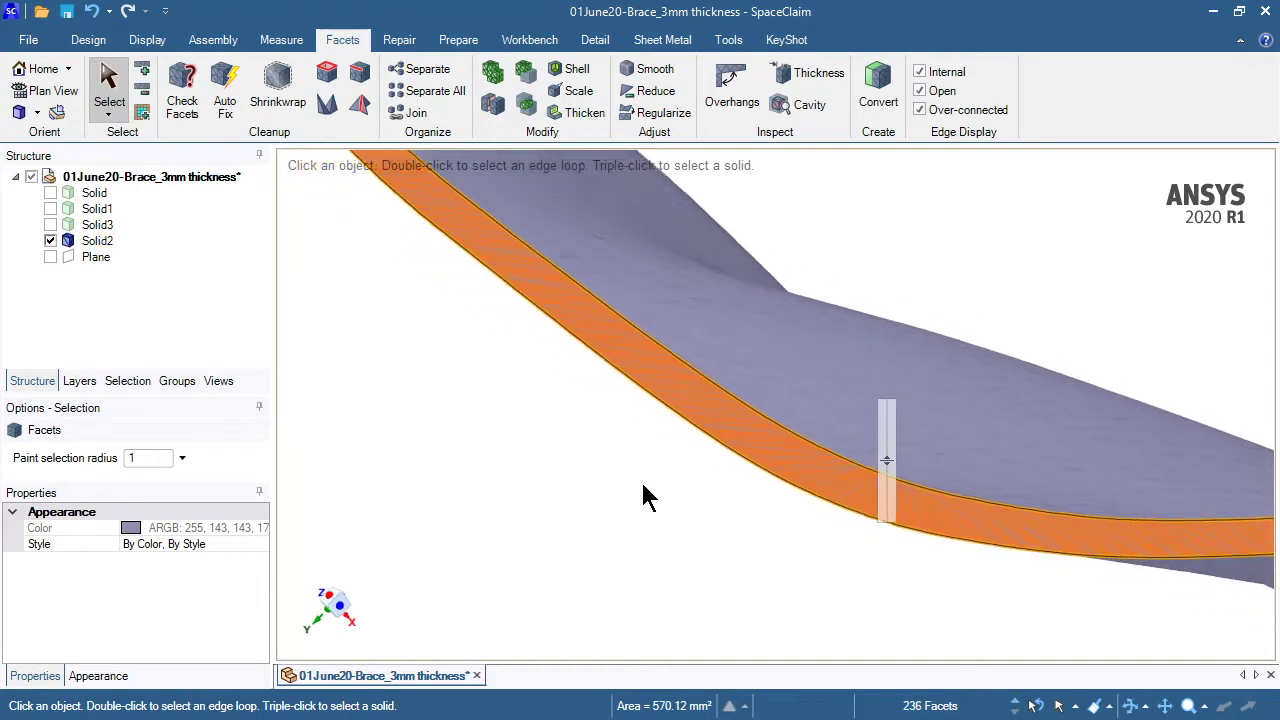
scroll(643, 486, down, 4)
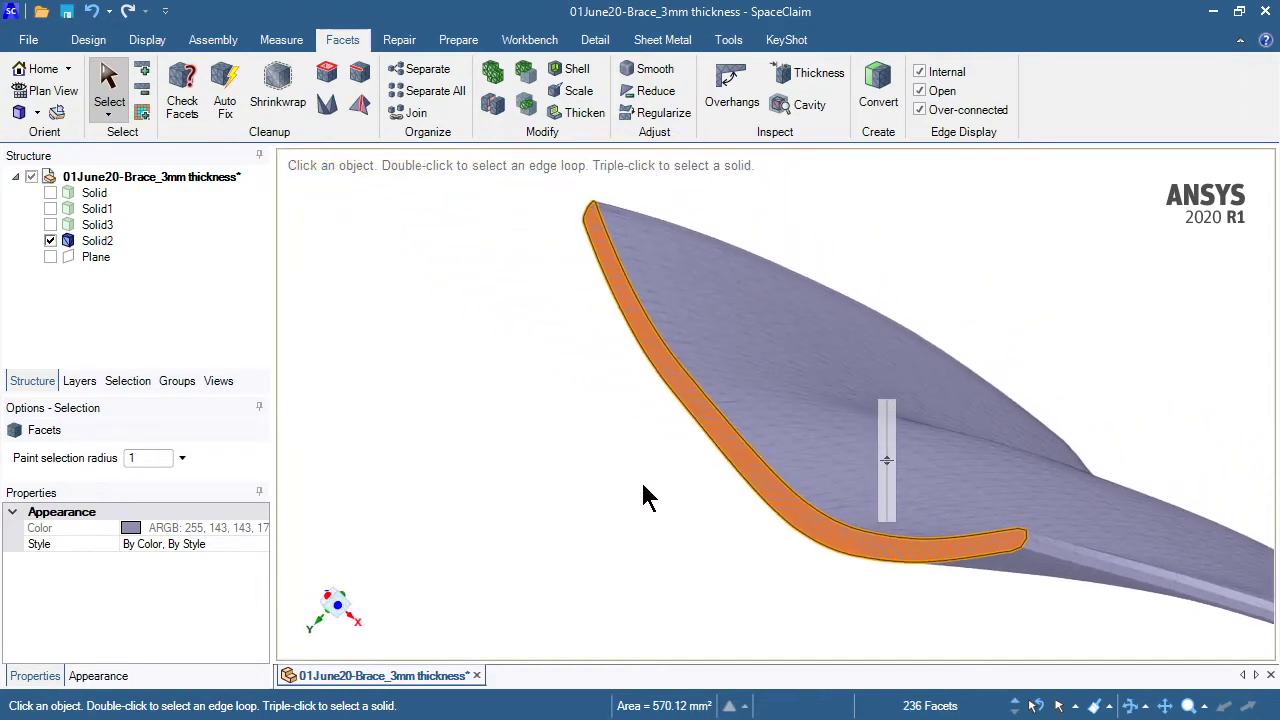
click(633, 492)
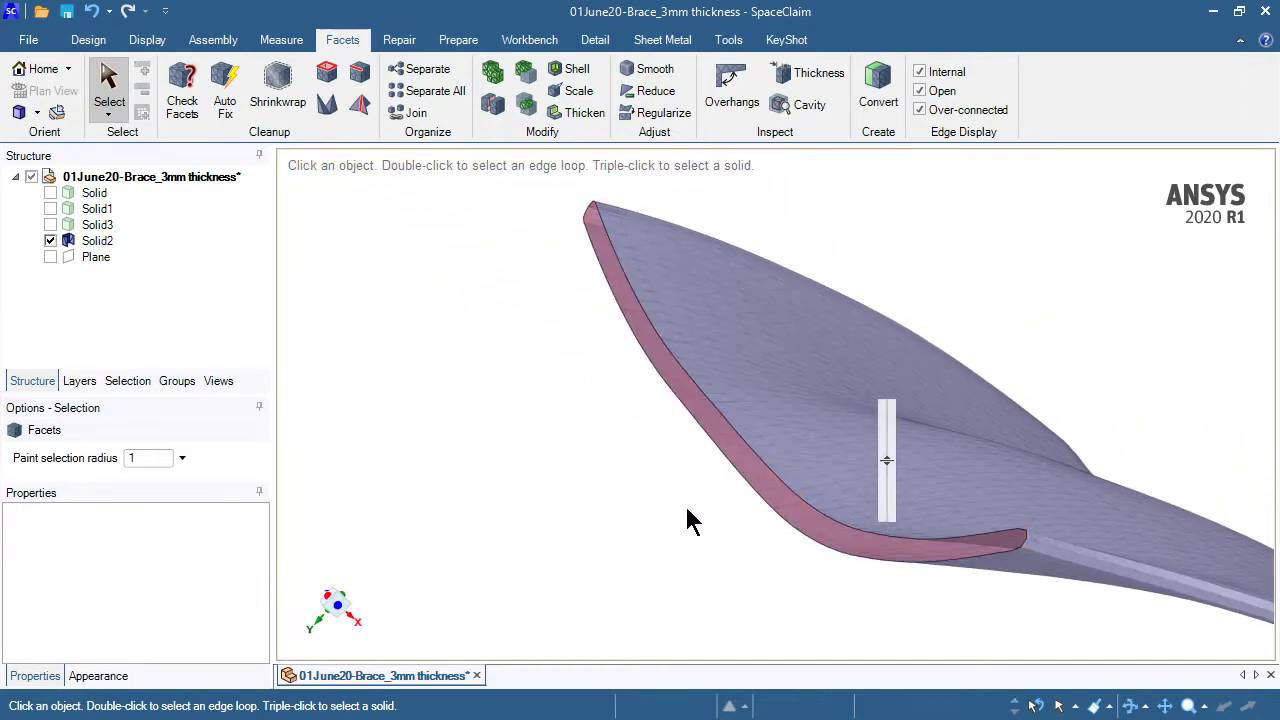
Select the narrow facet band along one long edge of the panel, extend the selection along the edge, and delete it.
middle_drag(689, 520, 594, 454)
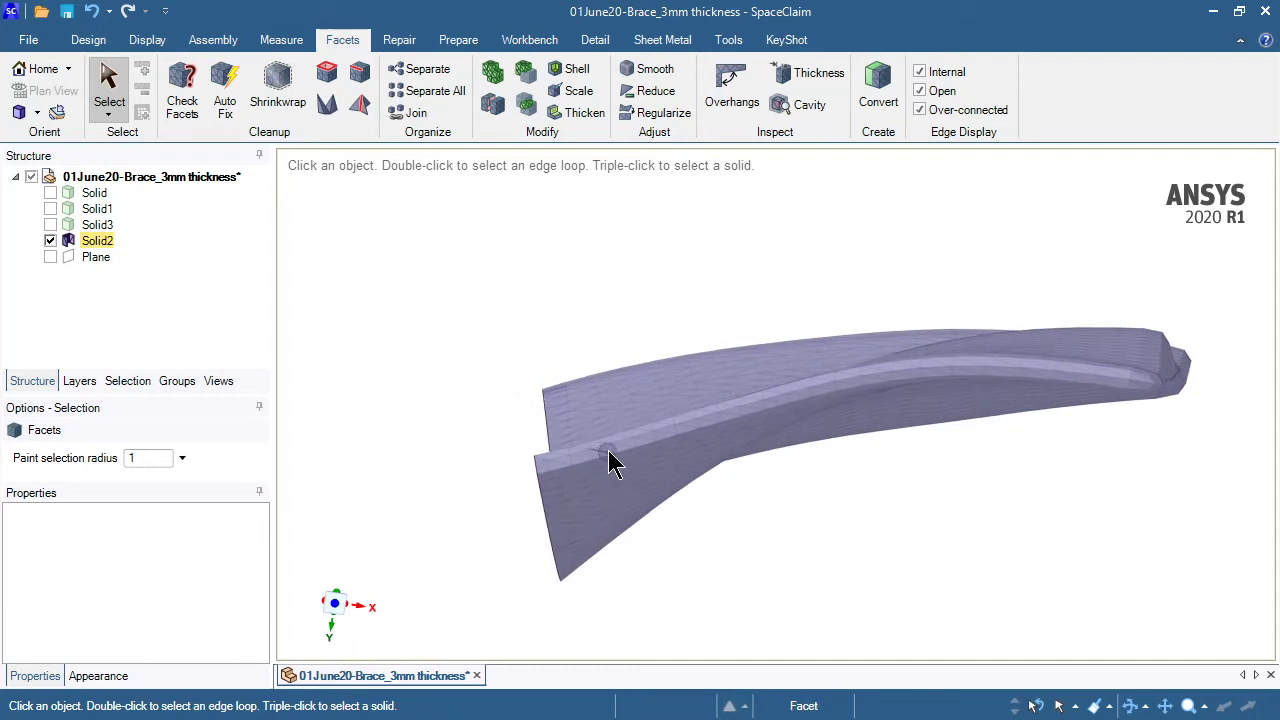
scroll(621, 454, up, 2)
scroll(622, 462, up, 2)
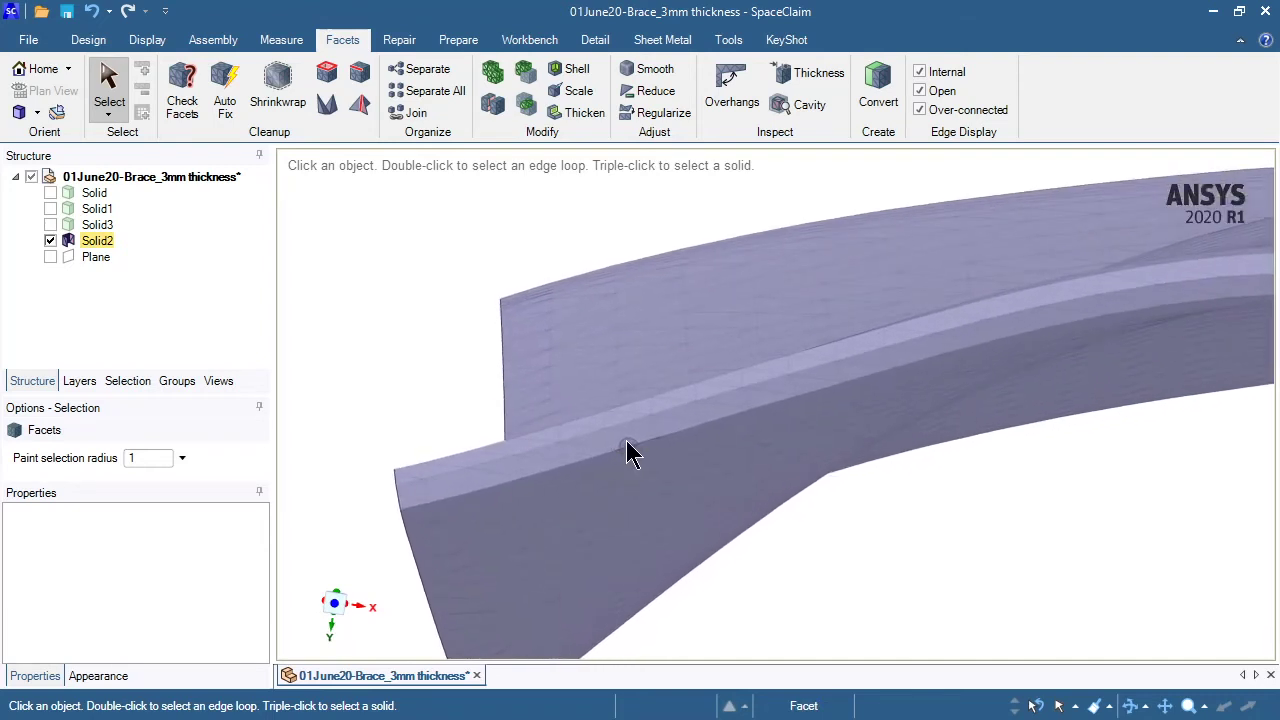
double_click(622, 448)
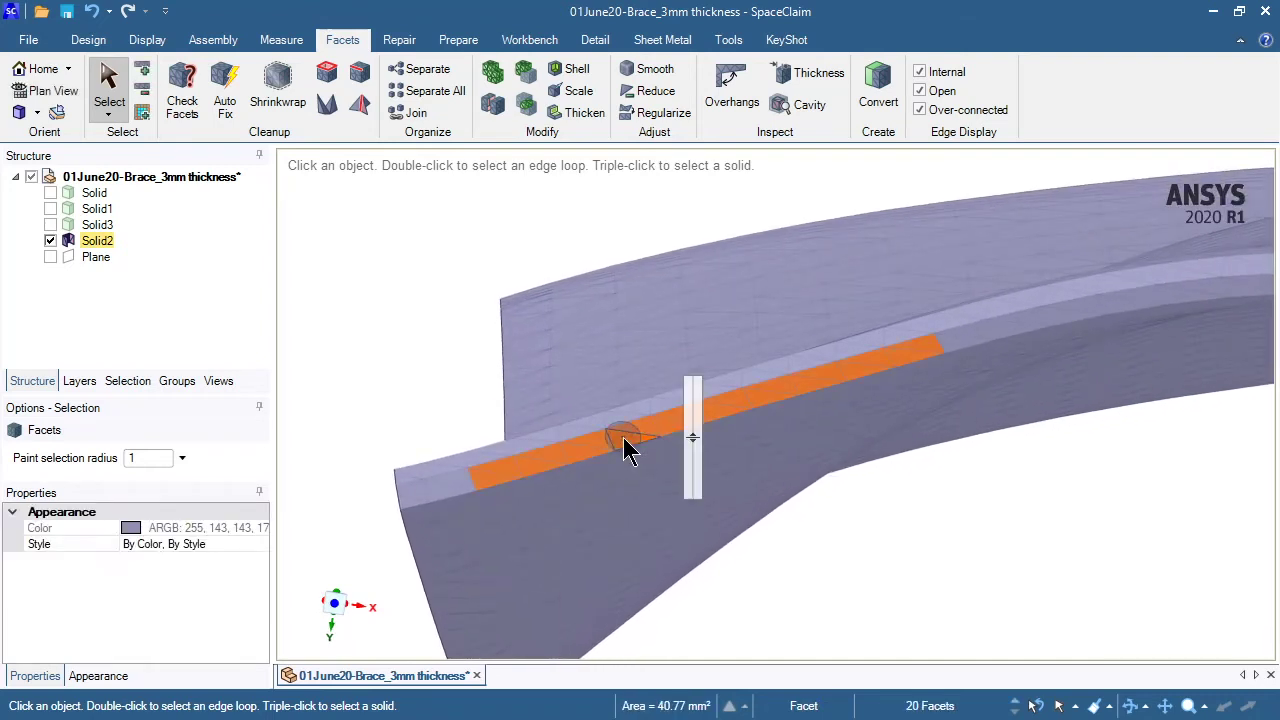
drag(694, 438, 694, 430)
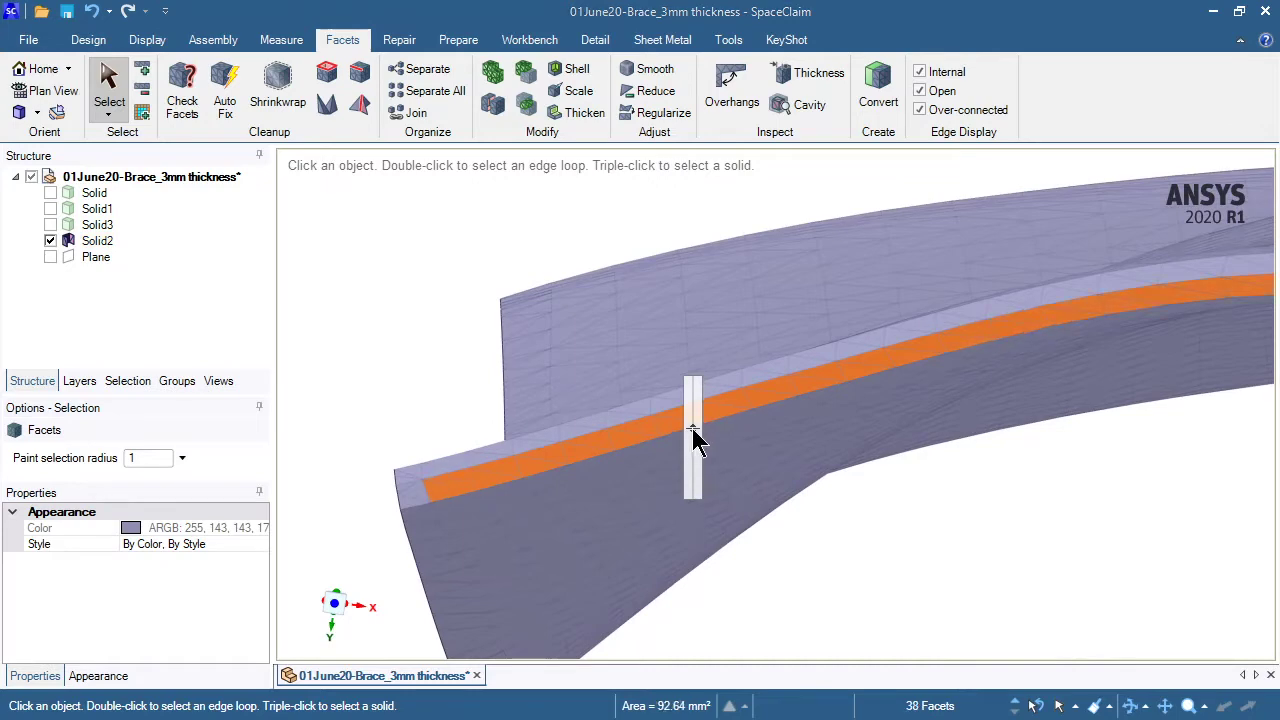
scroll(694, 423, down, 3)
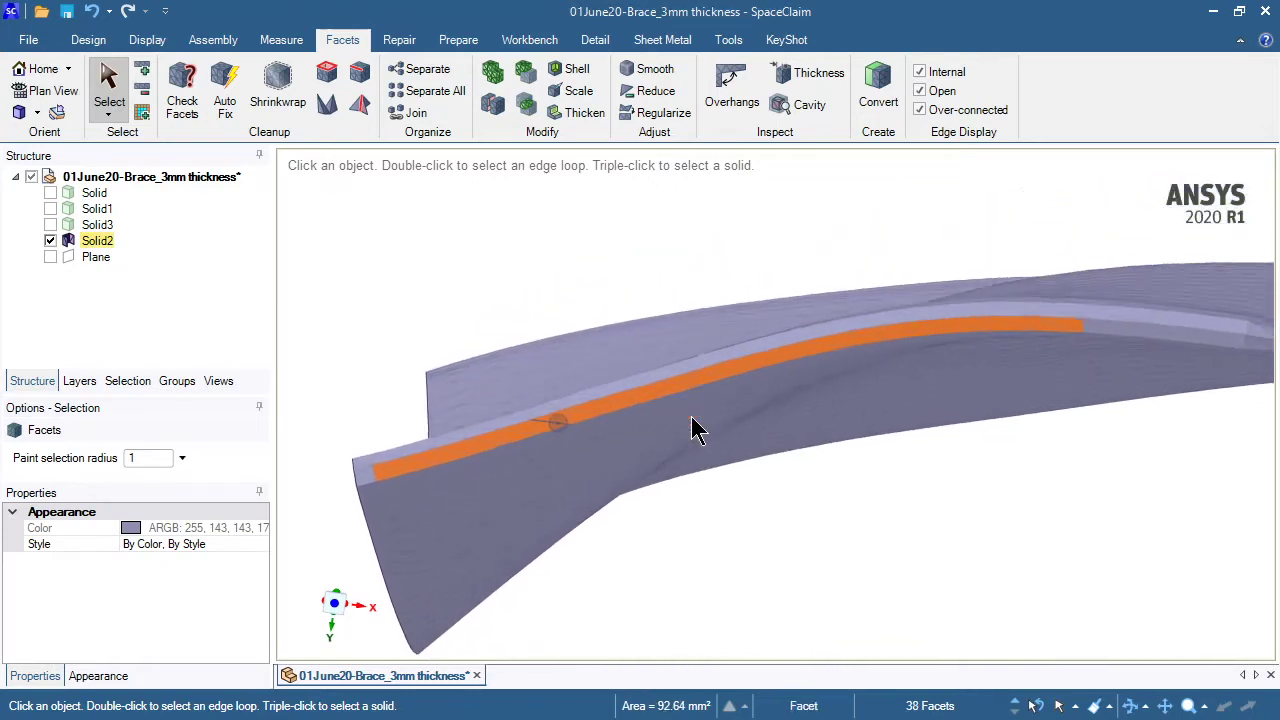
key(Delete)
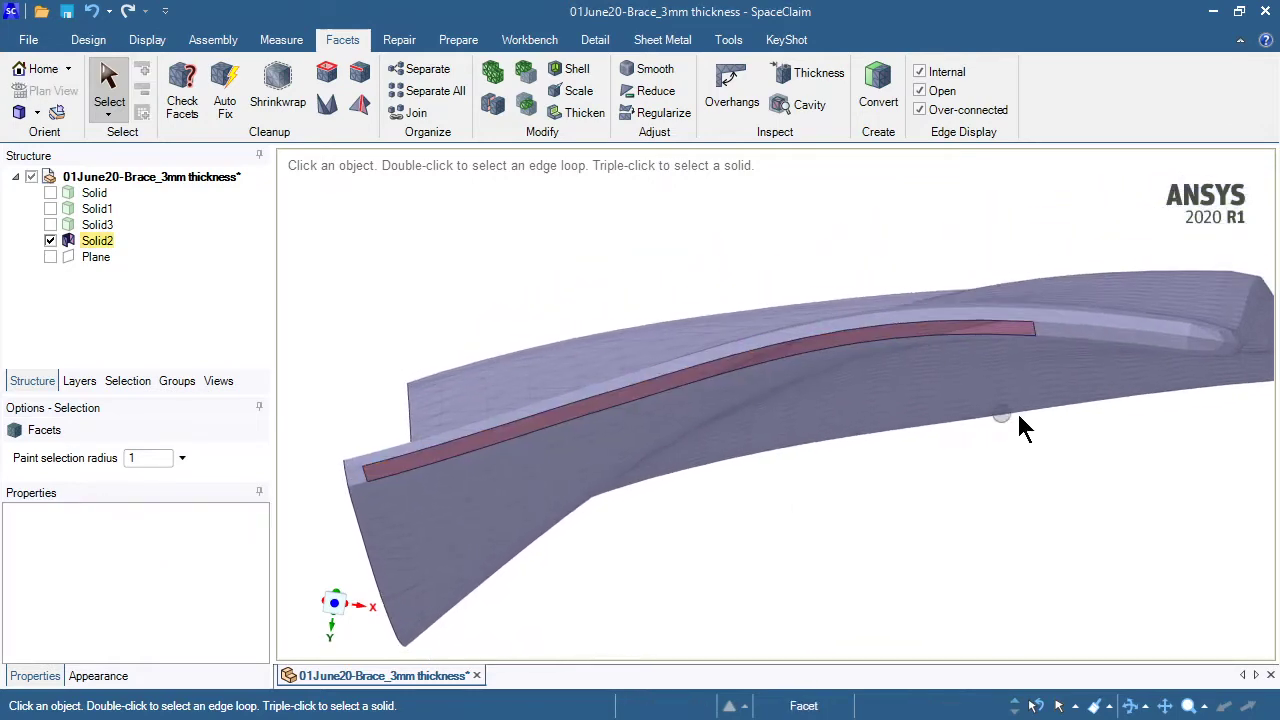
Delete the leftover facets at both ends of the opened band along the panel's long edge.
middle_drag(1057, 406, 1017, 331)
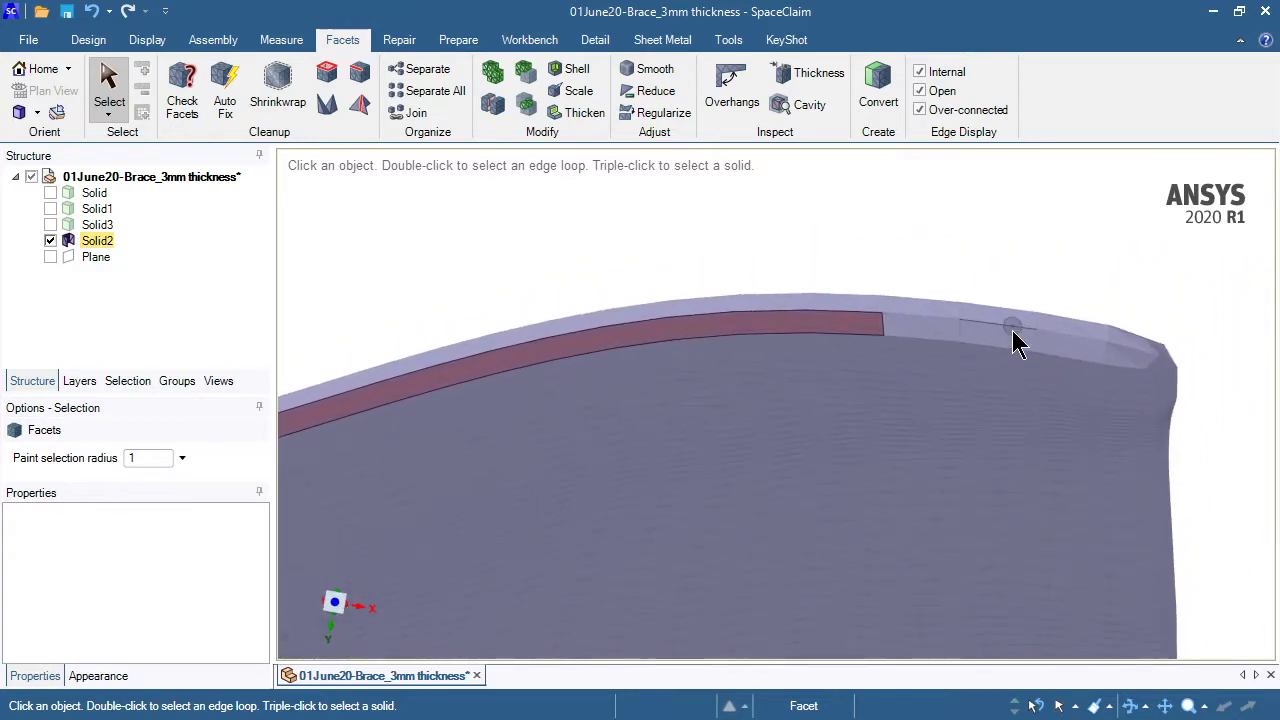
click(1012, 336)
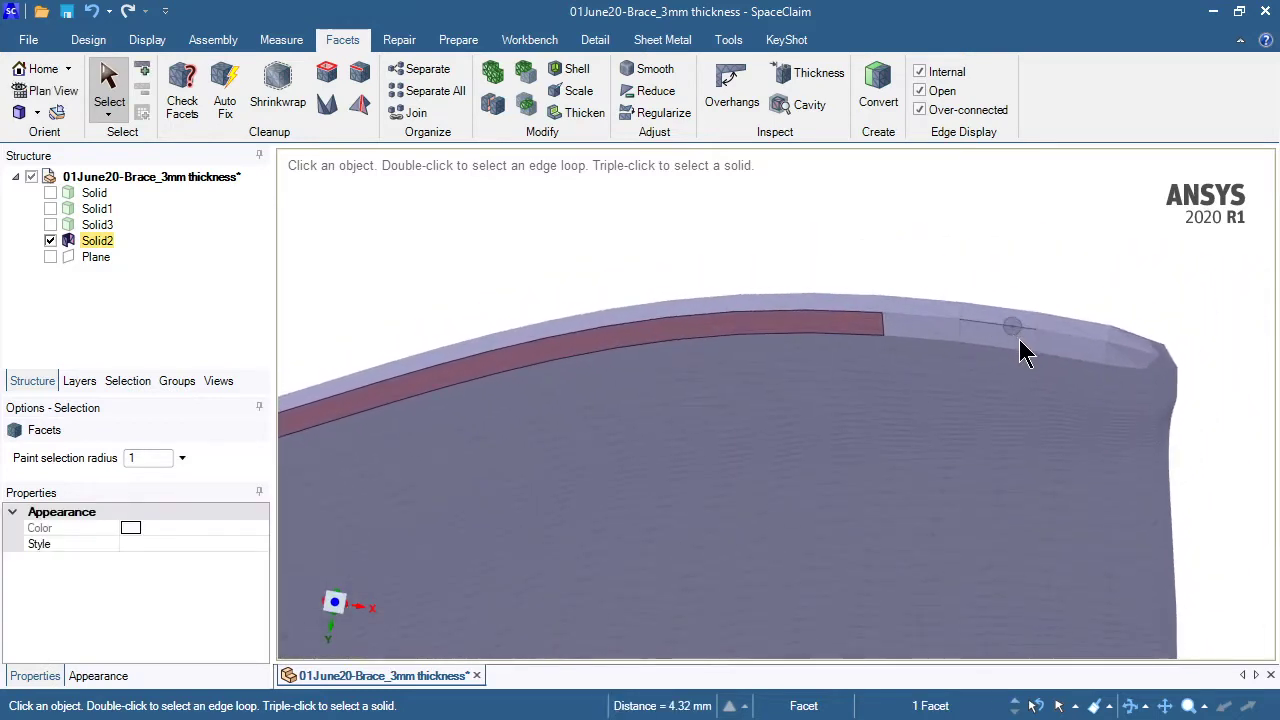
drag(1020, 340, 978, 340)
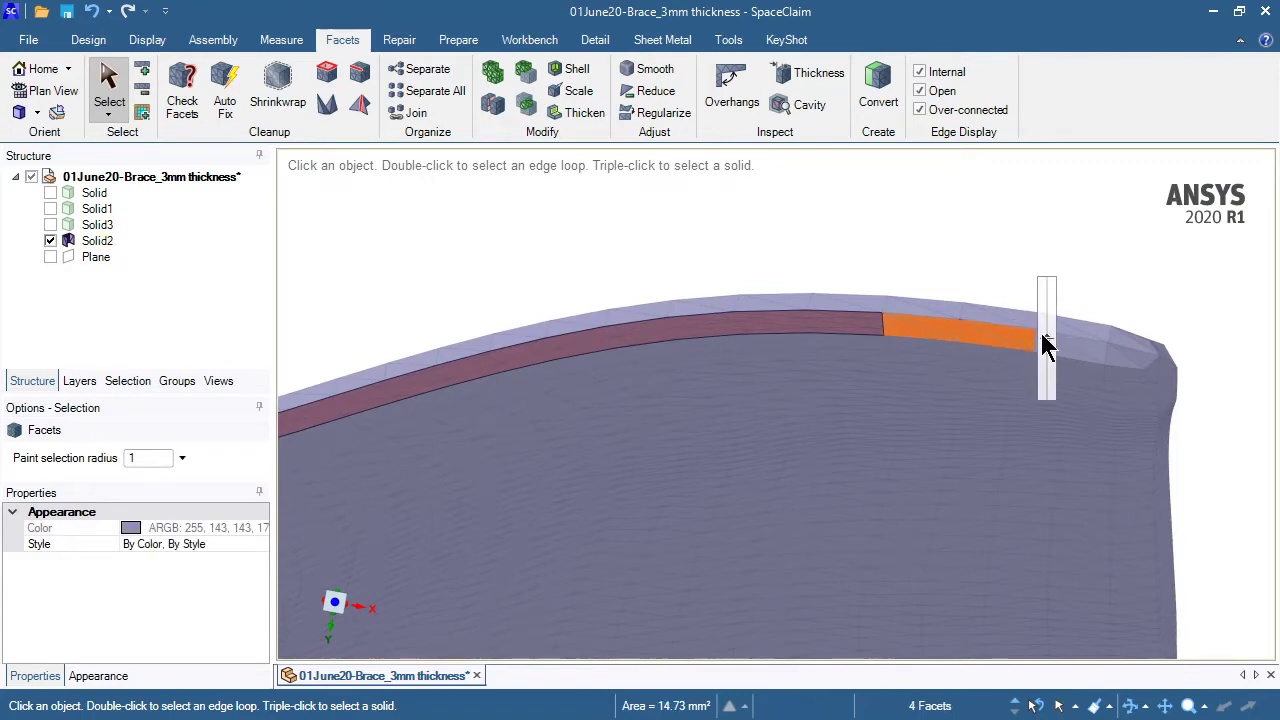
click(972, 250)
middle_drag(877, 286, 503, 476)
click(502, 470)
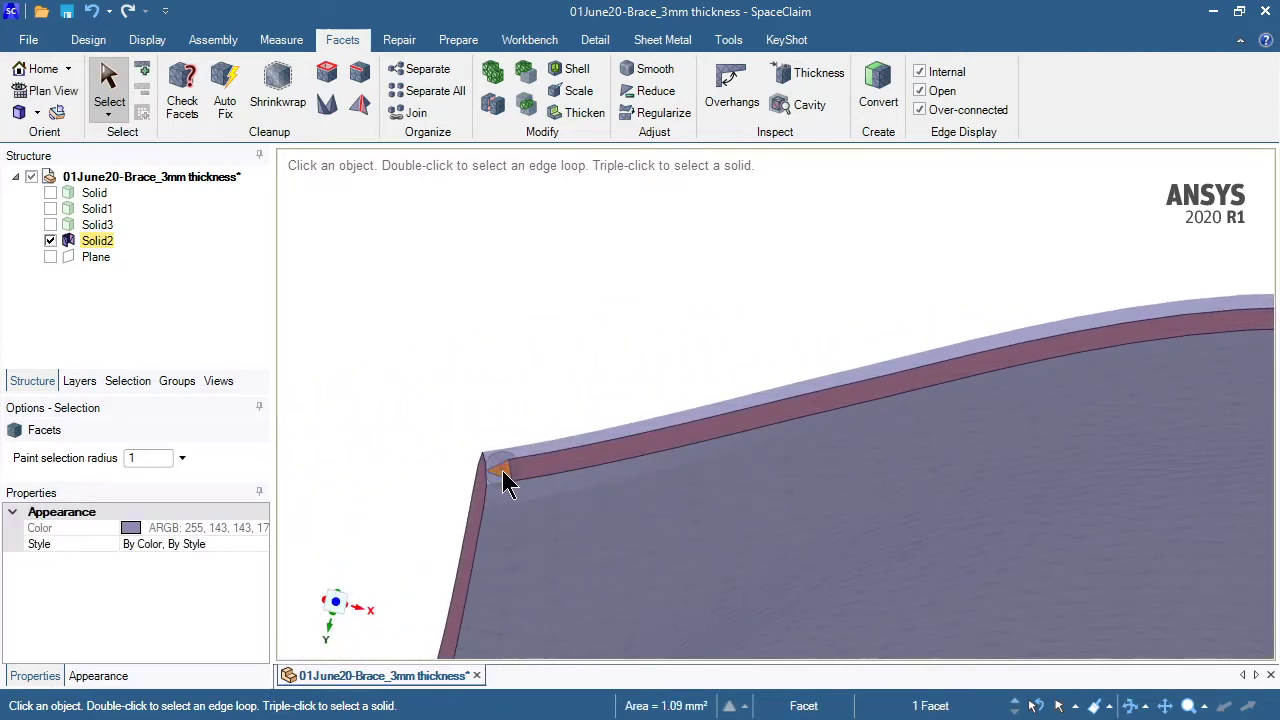
click(408, 350)
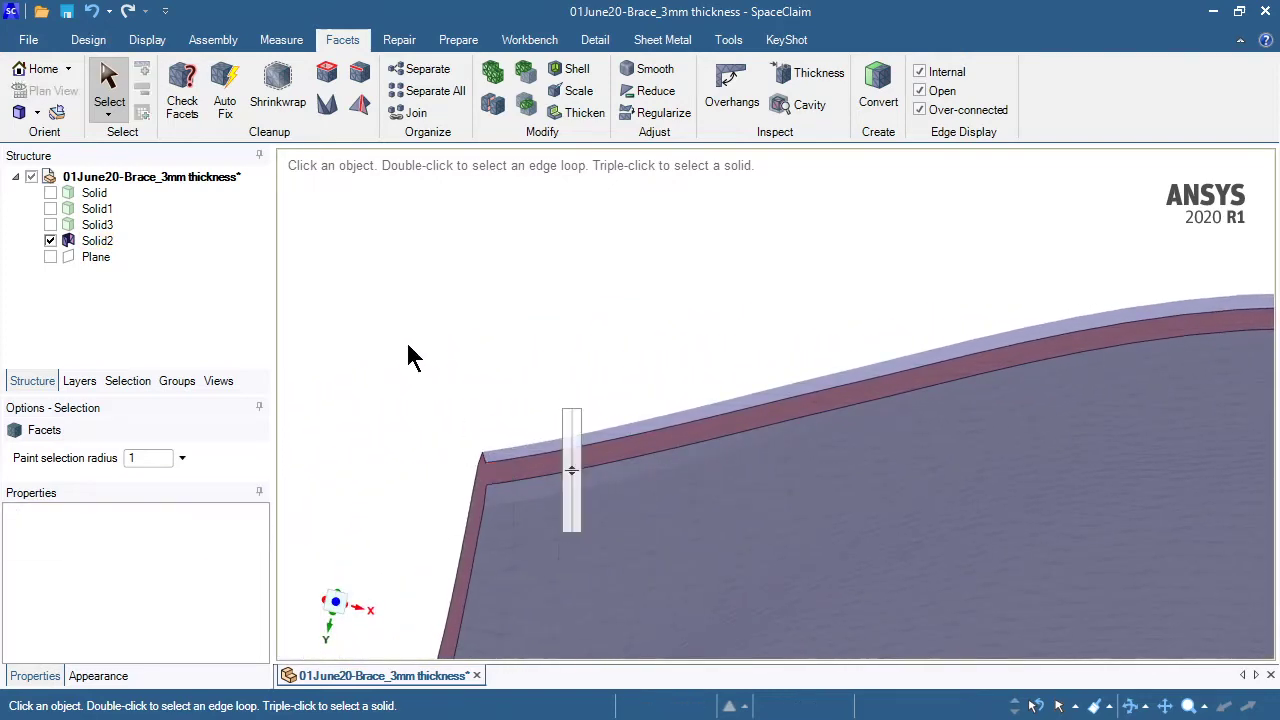
Select the thickness facet band along the panel's adjoining side edge, extend the selection, and delete it.
middle_drag(408, 350, 440, 380)
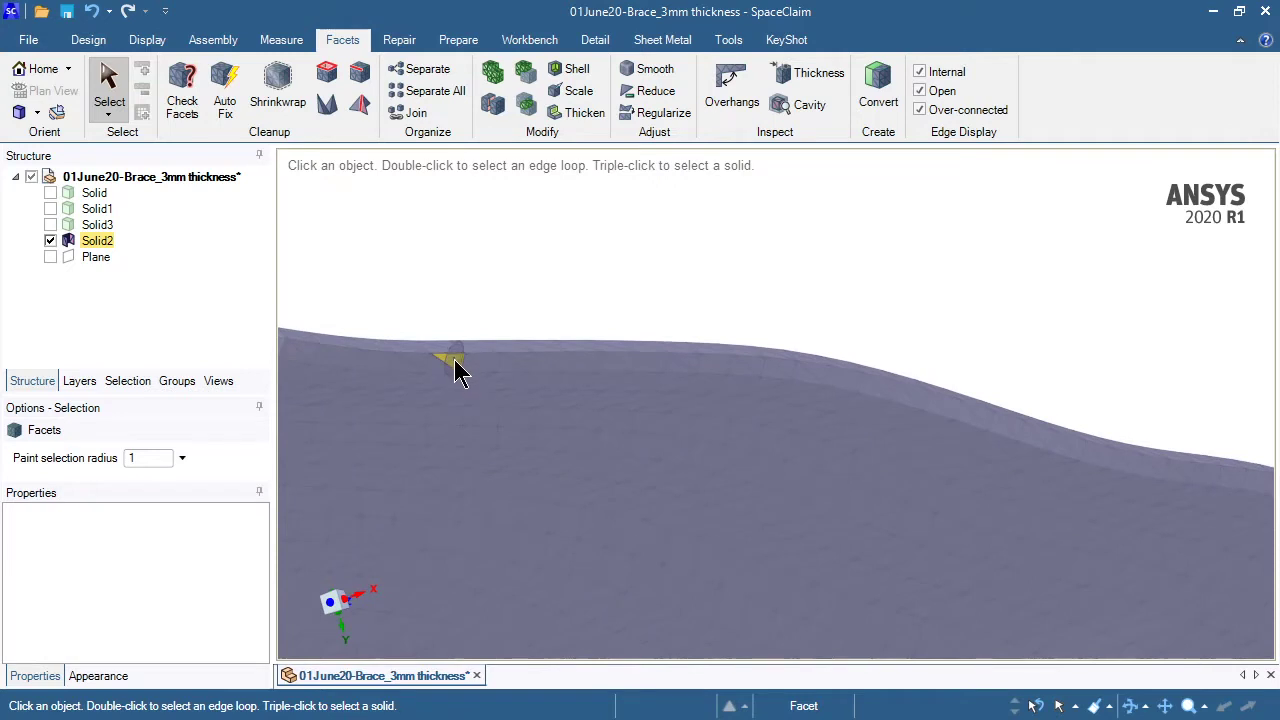
double_click(455, 373)
drag(523, 360, 522, 318)
middle_drag(523, 311, 556, 332)
scroll(533, 314, down, 3)
key(Delete)
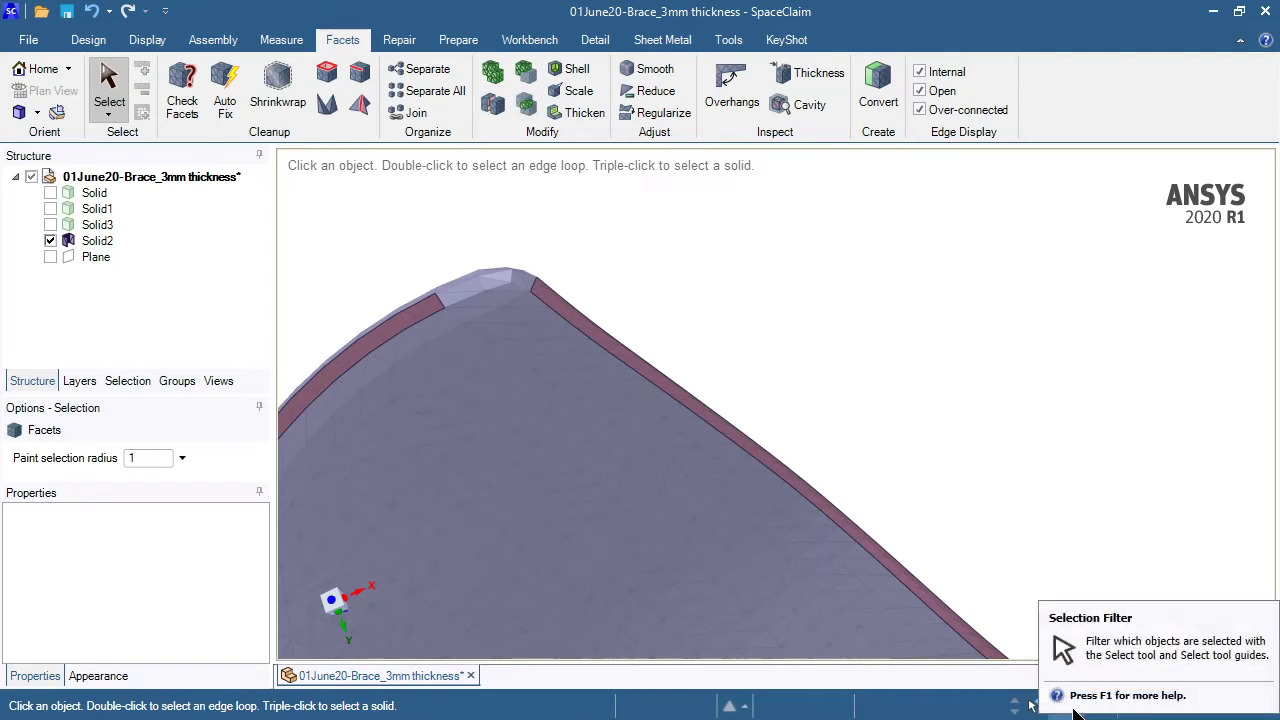
Set the selection mode to Paint and delete the remaining corner facets between the two opened edge bands.
click(1076, 707)
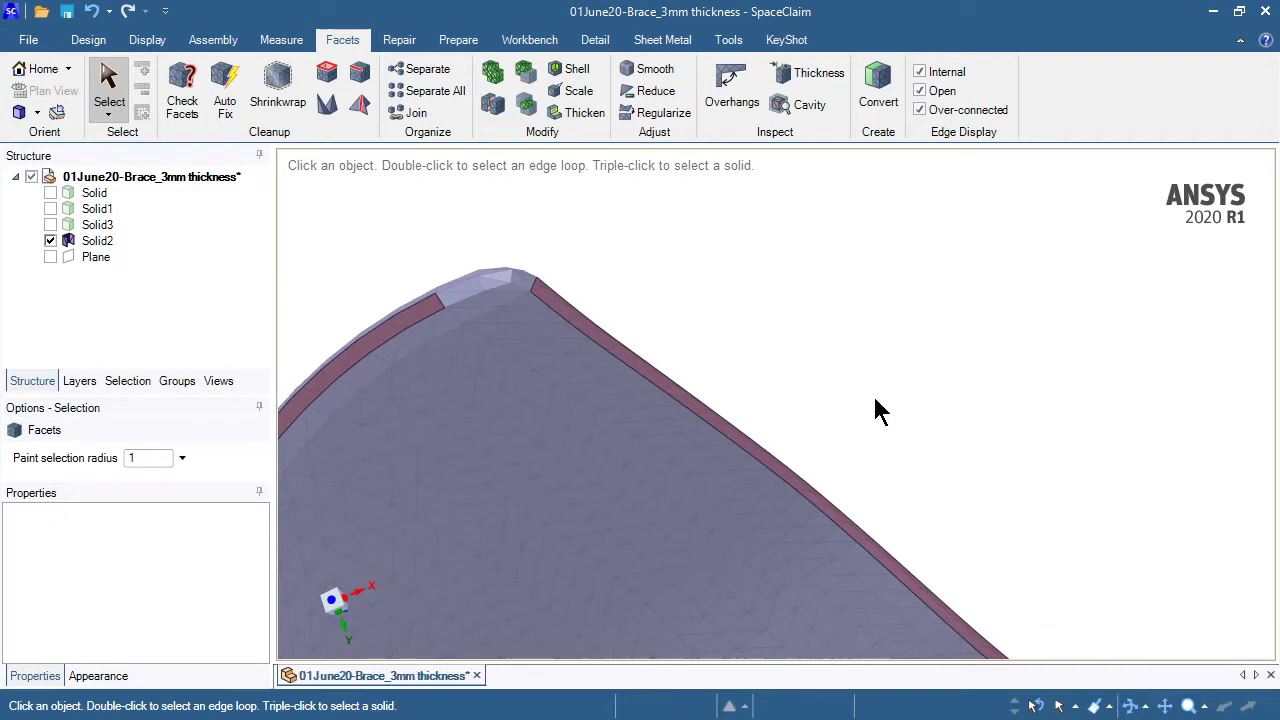
mouse_move(869, 390)
middle_down()
mouse_move(822, 330)
mouse_move(868, 376)
middle_up()
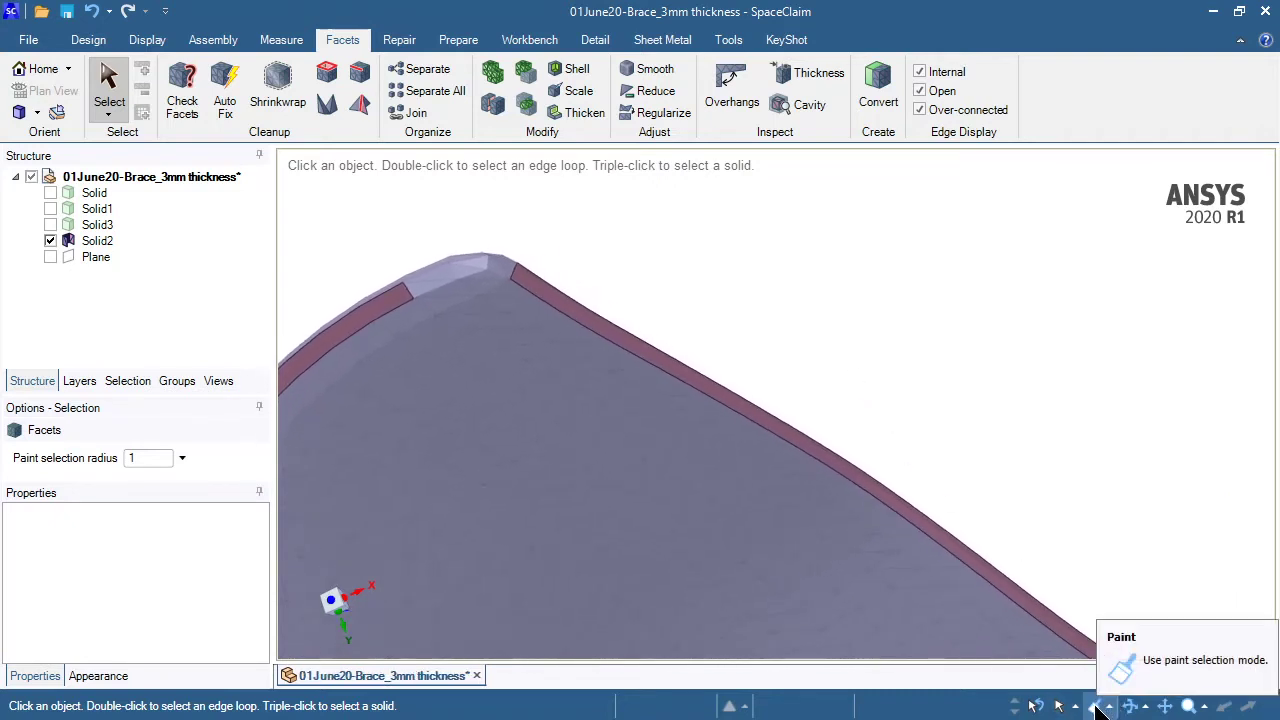
click(1097, 707)
scroll(811, 457, up, 2)
middle_drag(413, 218, 428, 257)
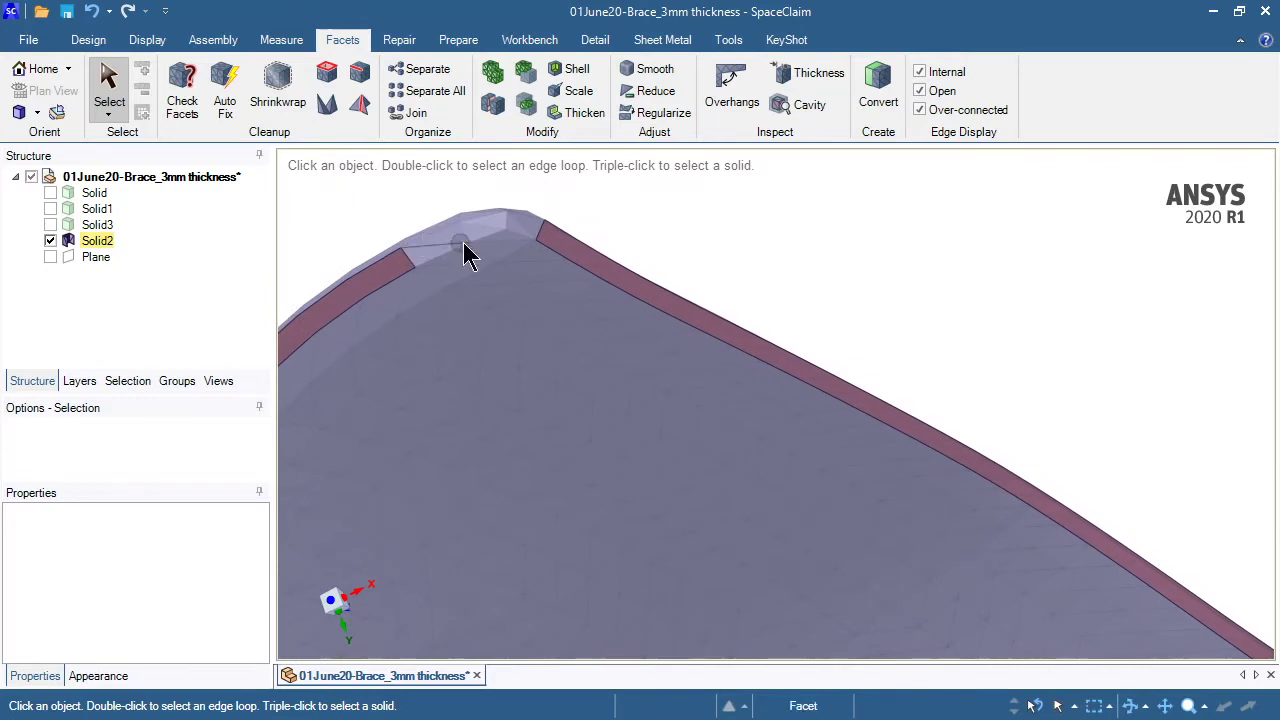
click(1104, 710)
click(1110, 706)
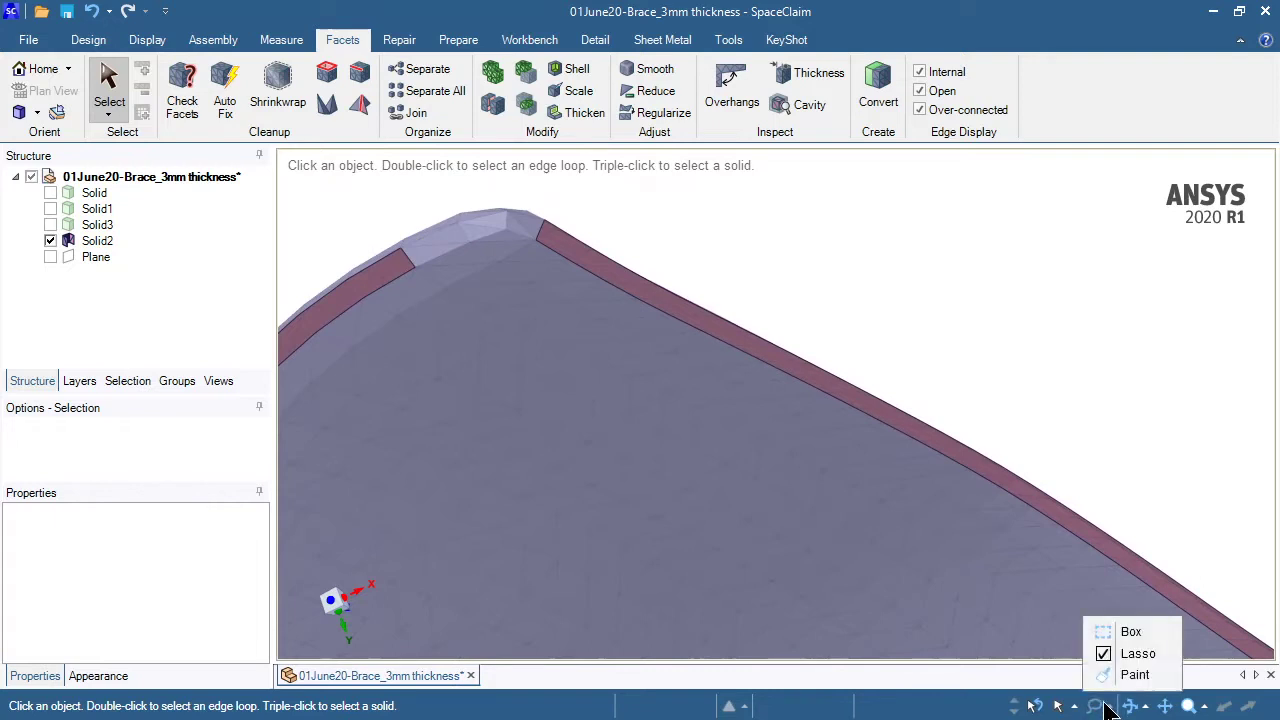
click(1106, 676)
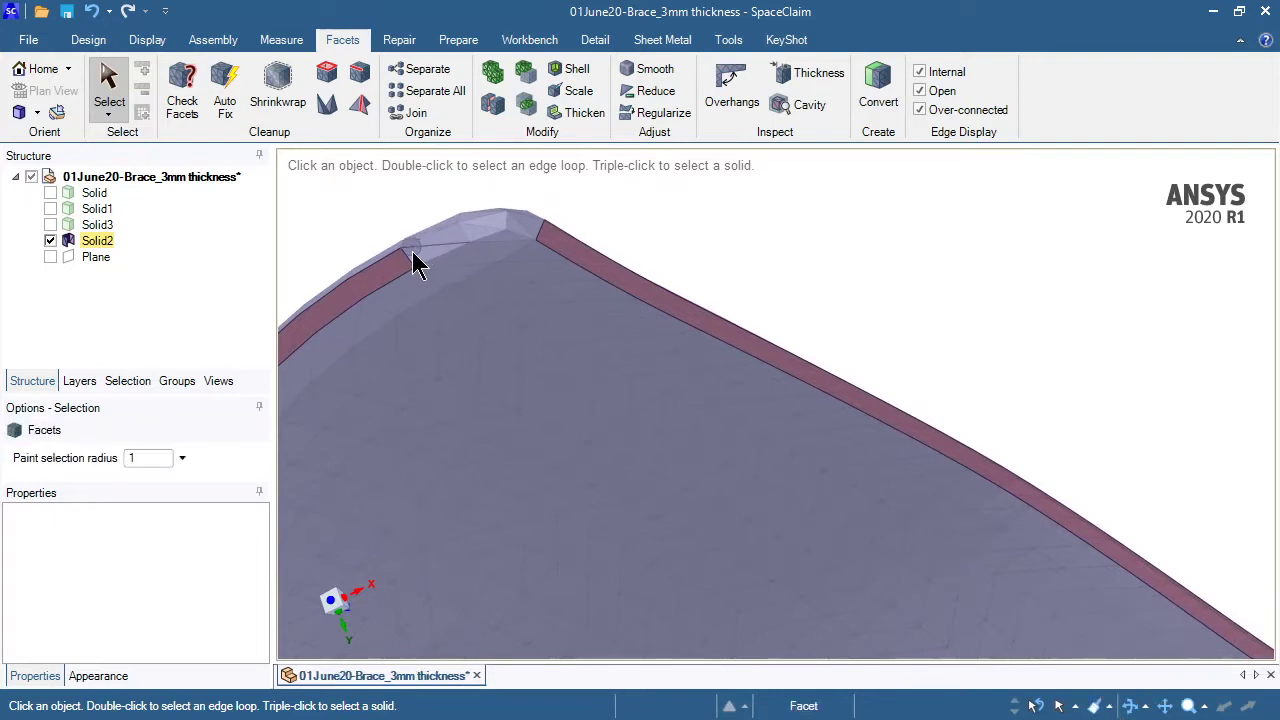
mouse_move(412, 253)
mouse_down()
mouse_move(445, 236)
mouse_move(542, 232)
mouse_up()
click(805, 225)
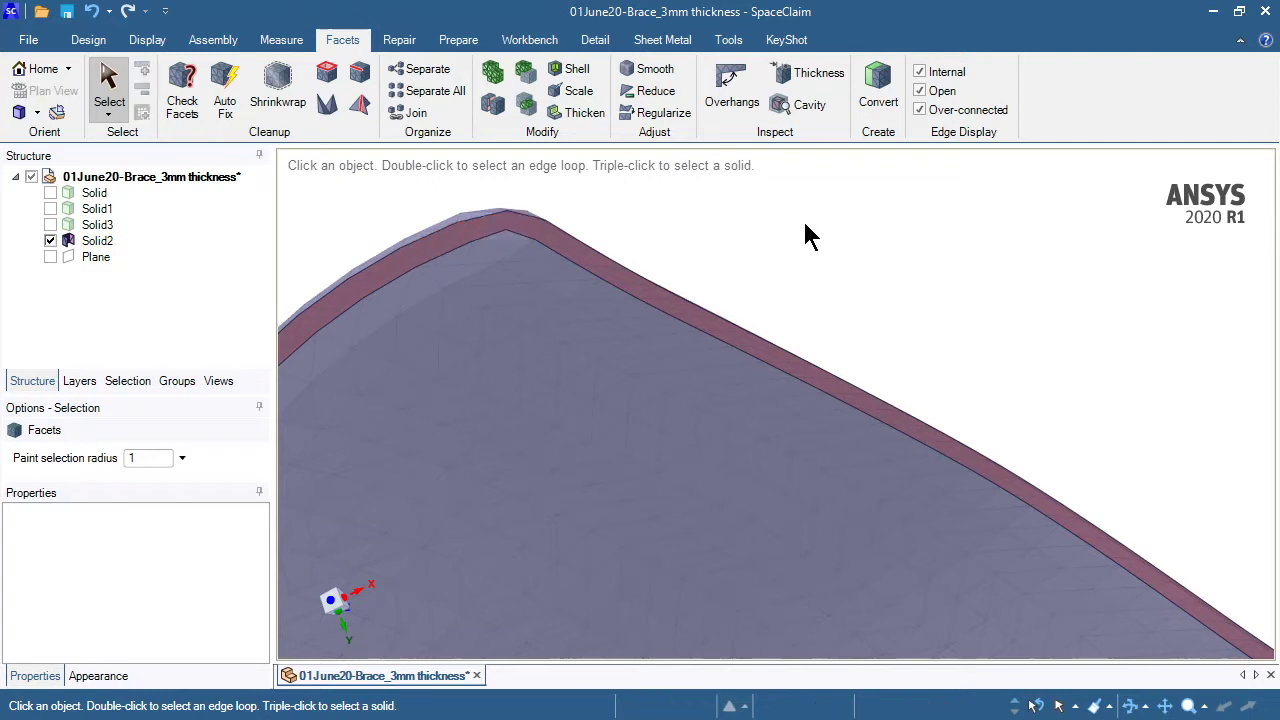
Select the narrow facet band along the panel's opposite long edge, extend the selection, and delete it.
scroll(805, 225, down, 3)
key(h)
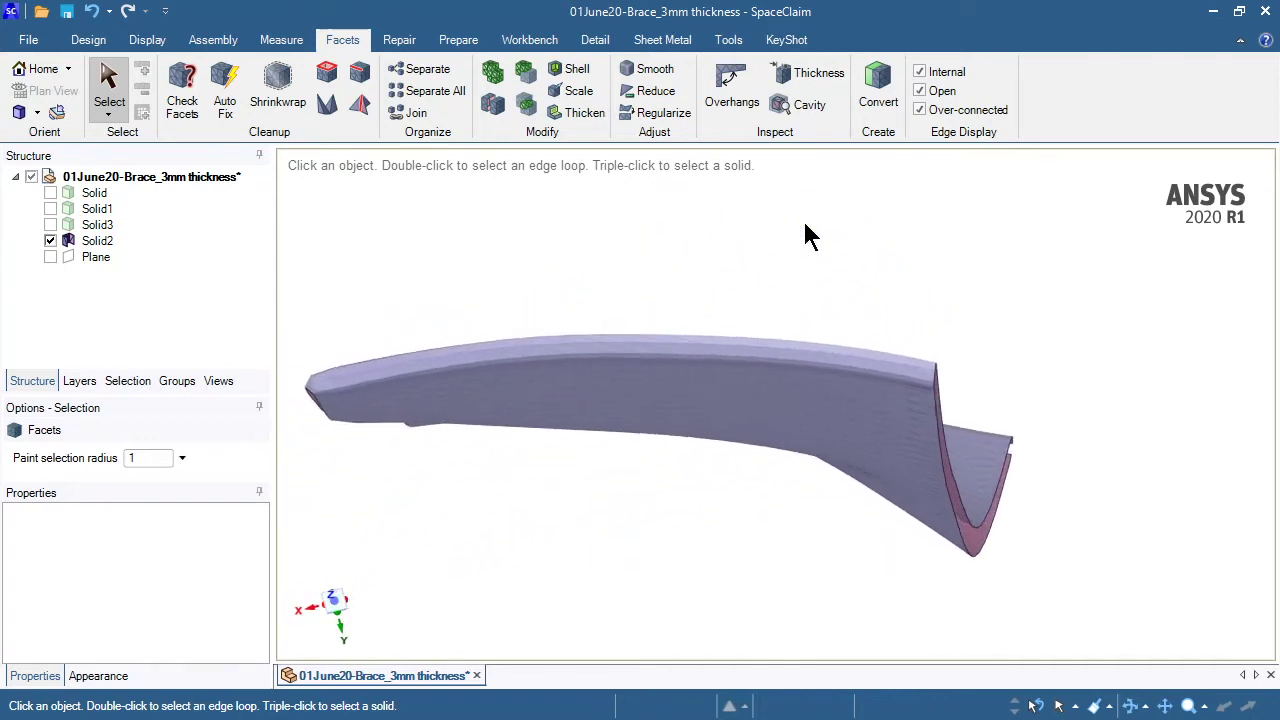
scroll(680, 412, up, 3)
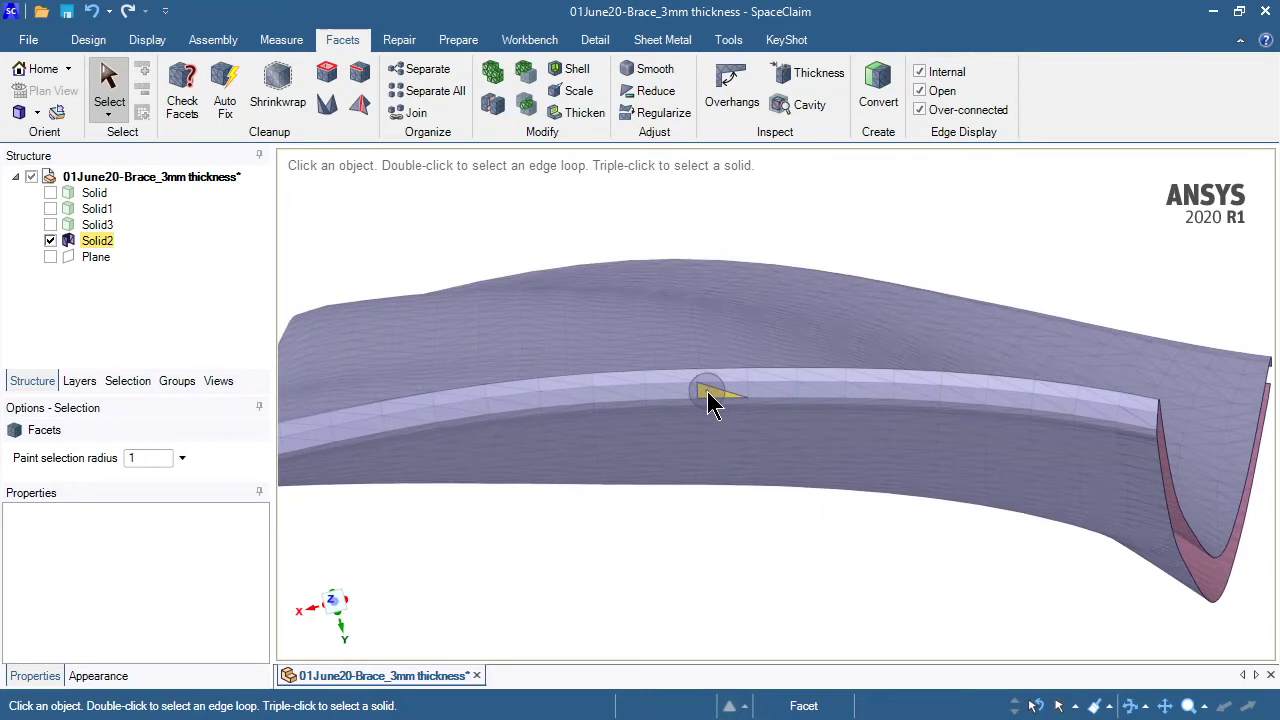
double_click(709, 398)
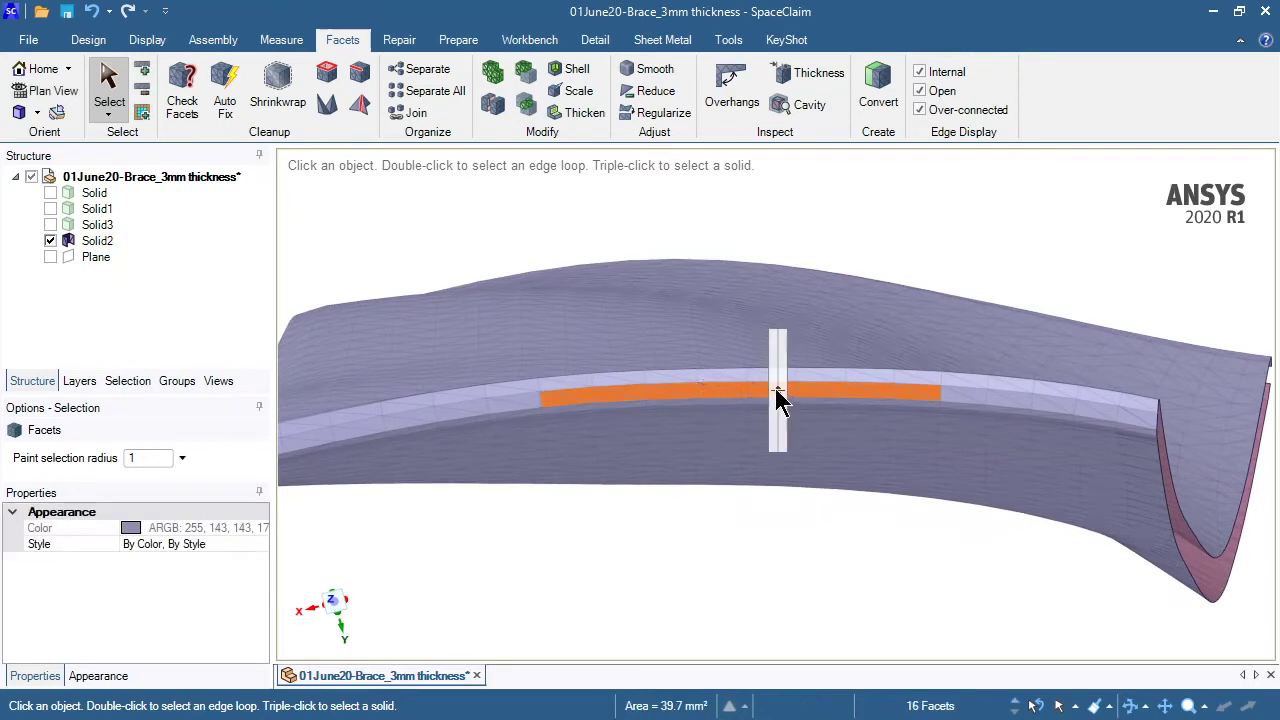
drag(776, 389, 777, 369)
key(Escape)
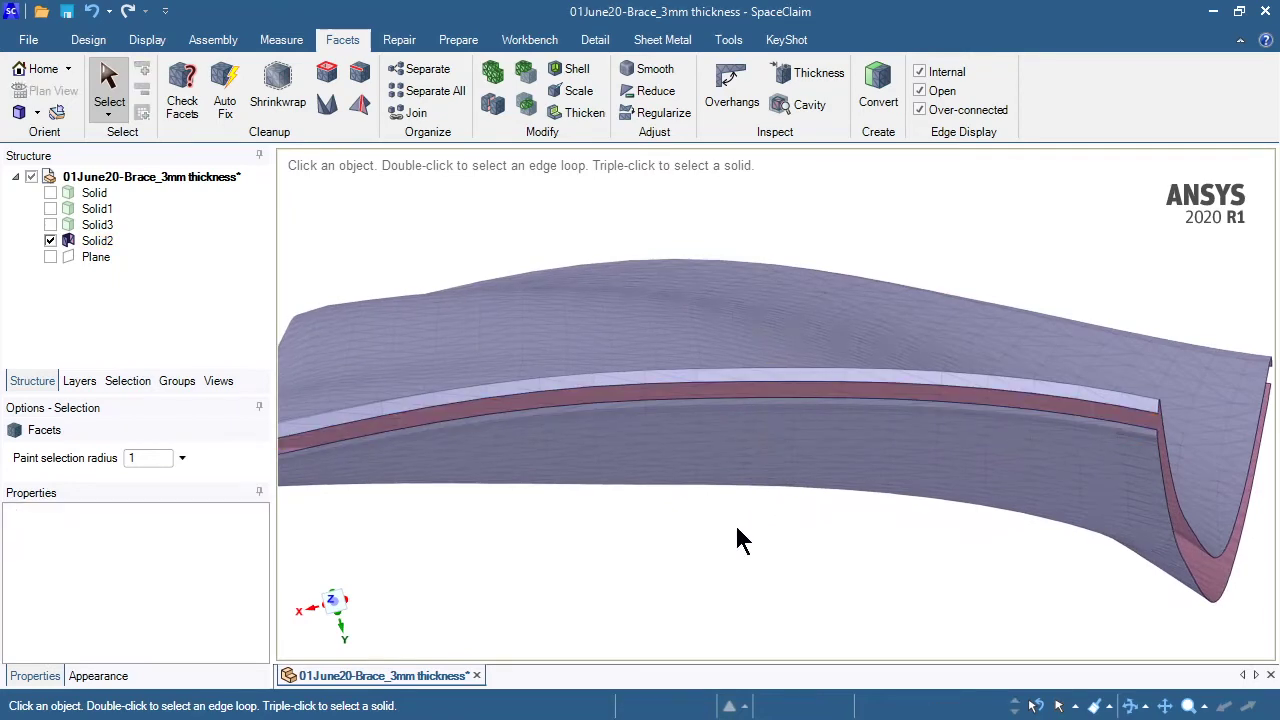
Paint over the leftover facets at the corner of the opposite long edge and delete them.
scroll(734, 522, down, 3)
scroll(595, 530, up, 6)
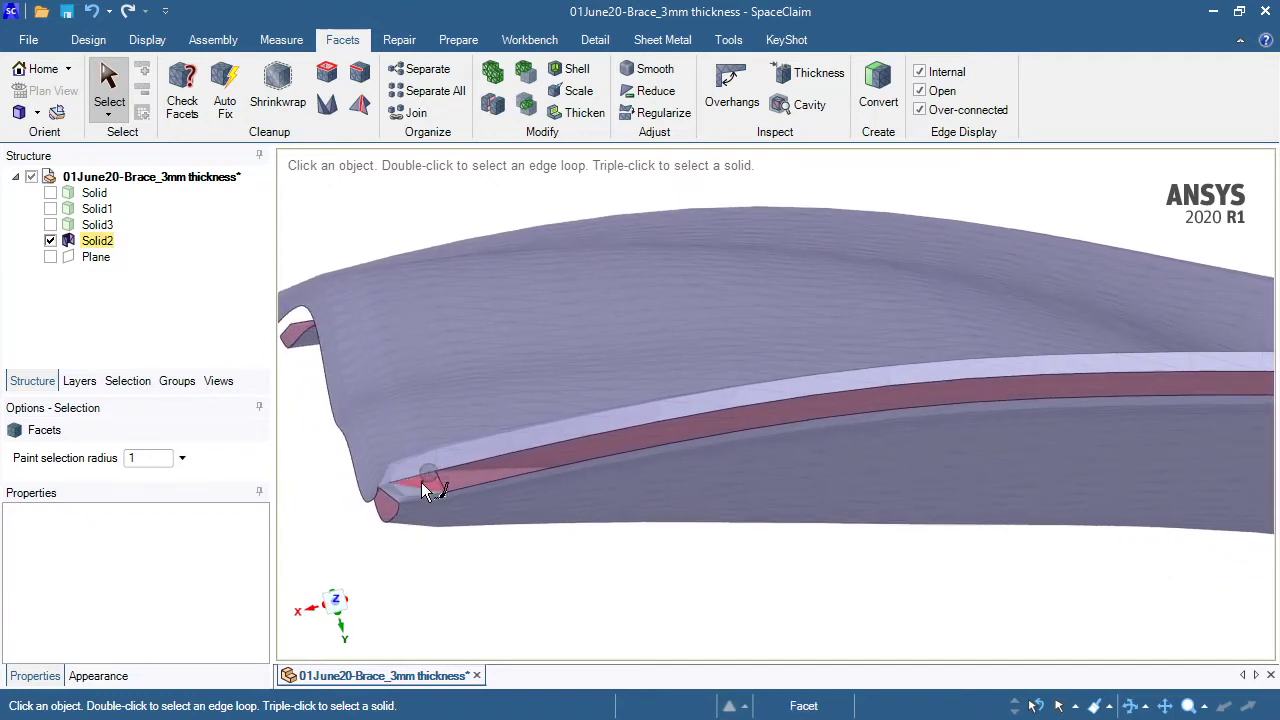
click(389, 492)
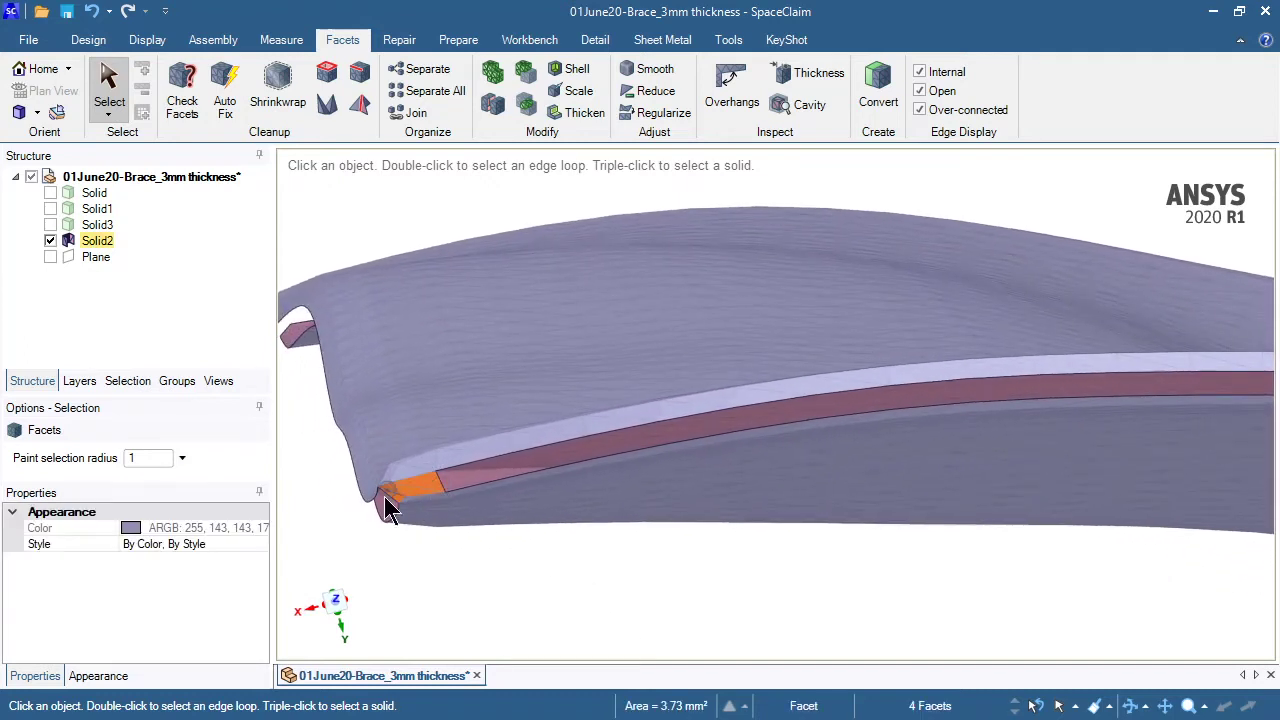
click(428, 630)
key(z)
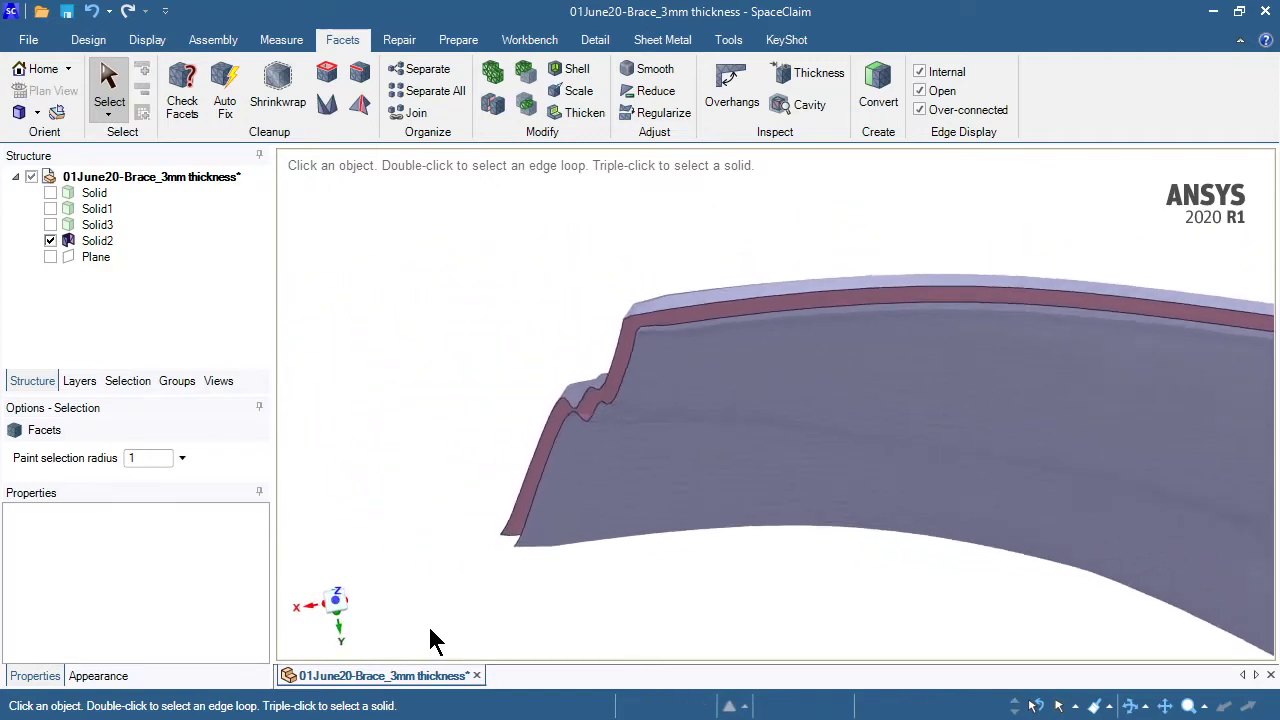
key(Left)
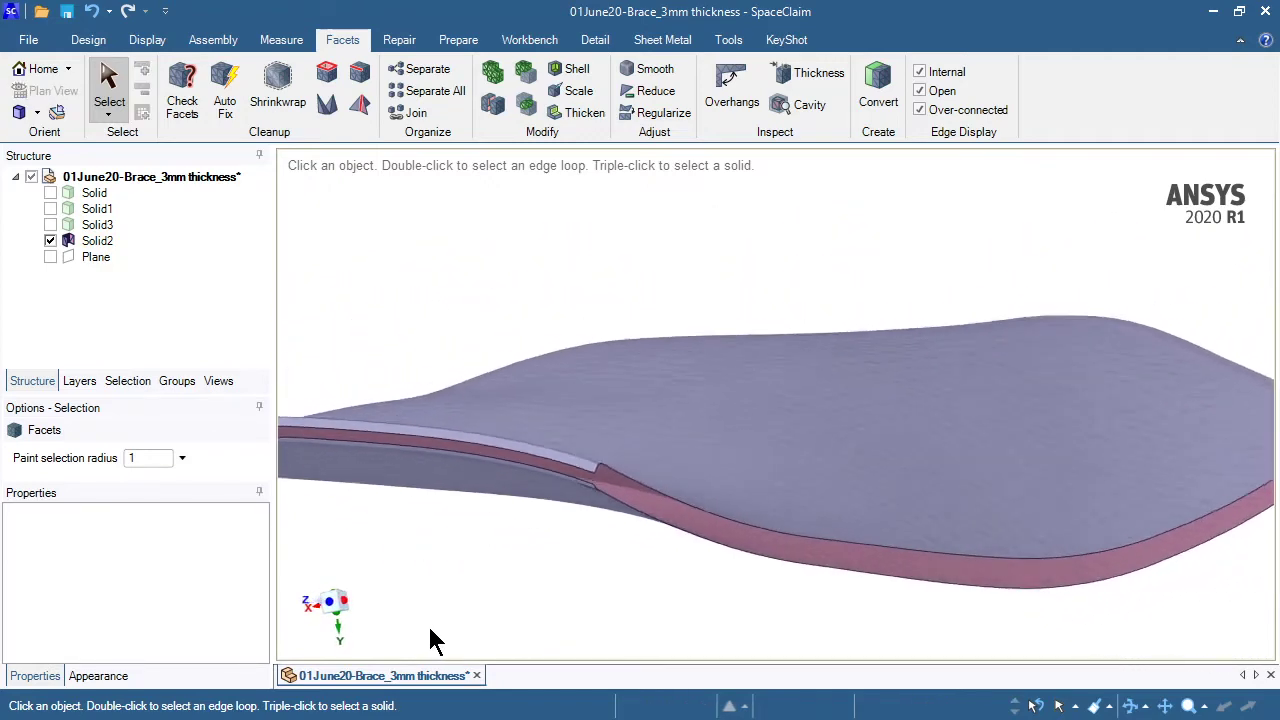
Separate the two disconnected skins of the faceted body Solid2 into individual faceted bodies.
key(Left)
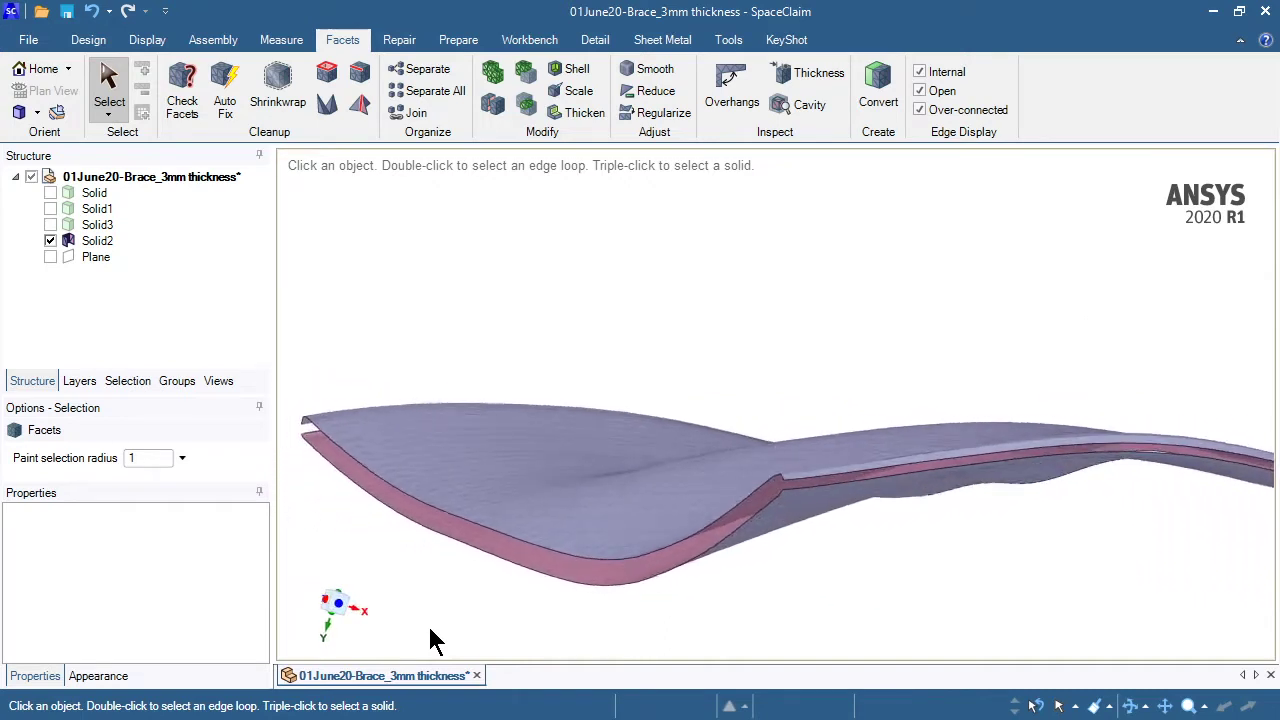
key(Right)
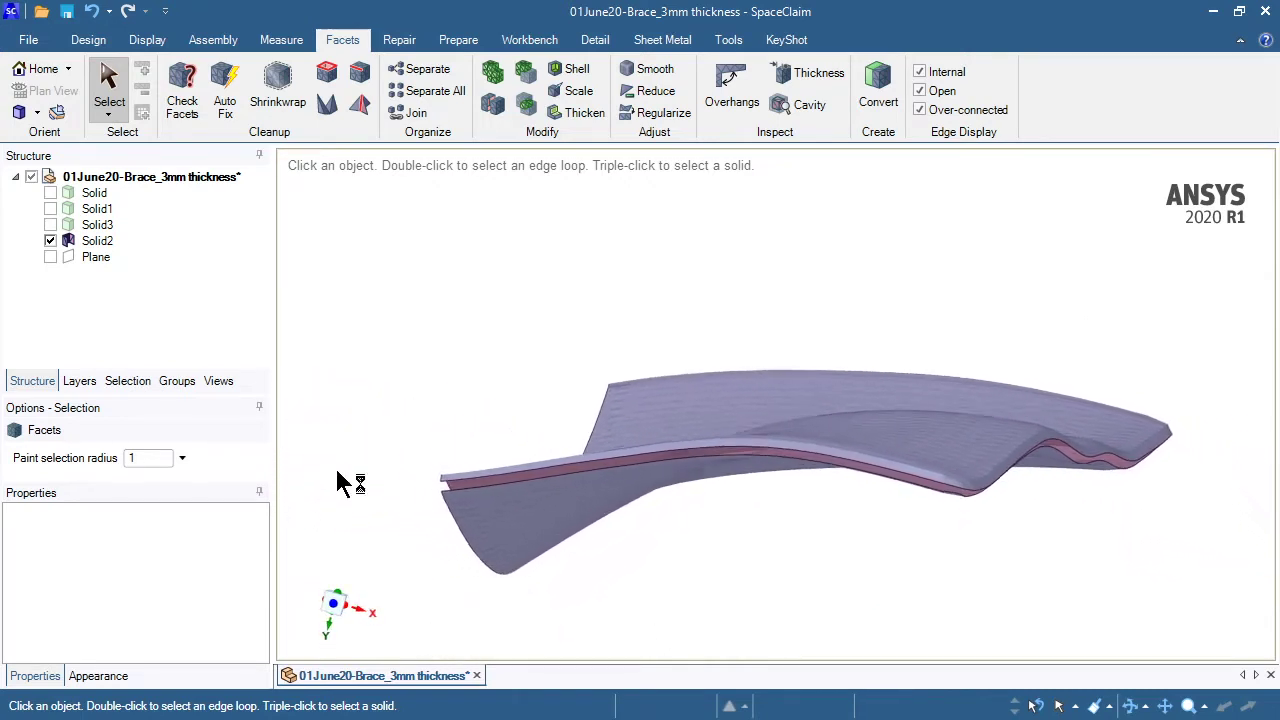
middle_drag(681, 428, 682, 494)
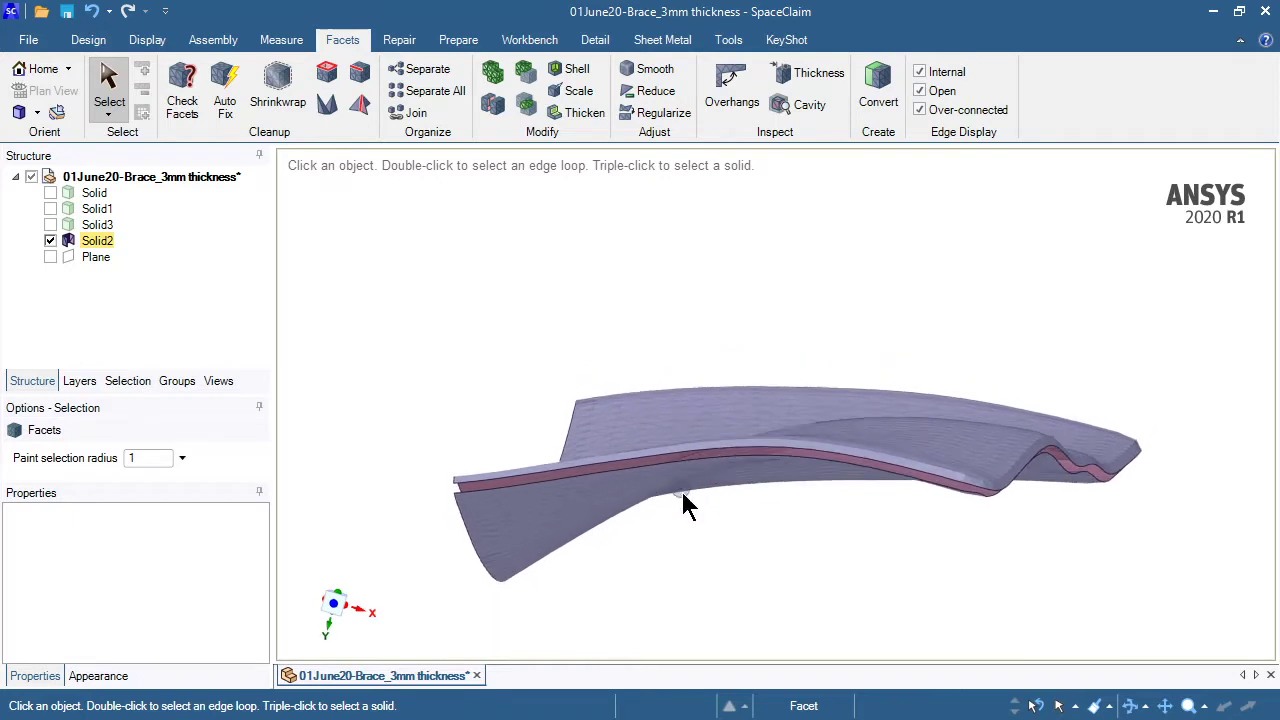
click(71, 337)
click(98, 241)
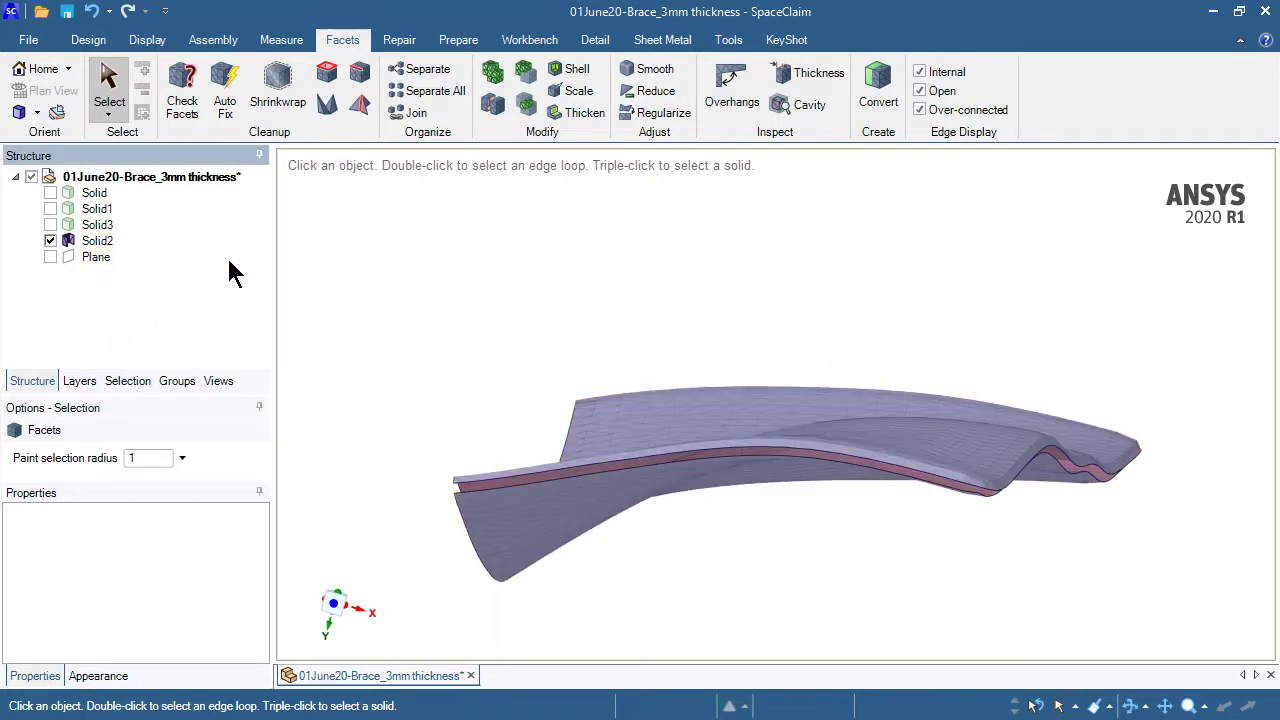
click(417, 74)
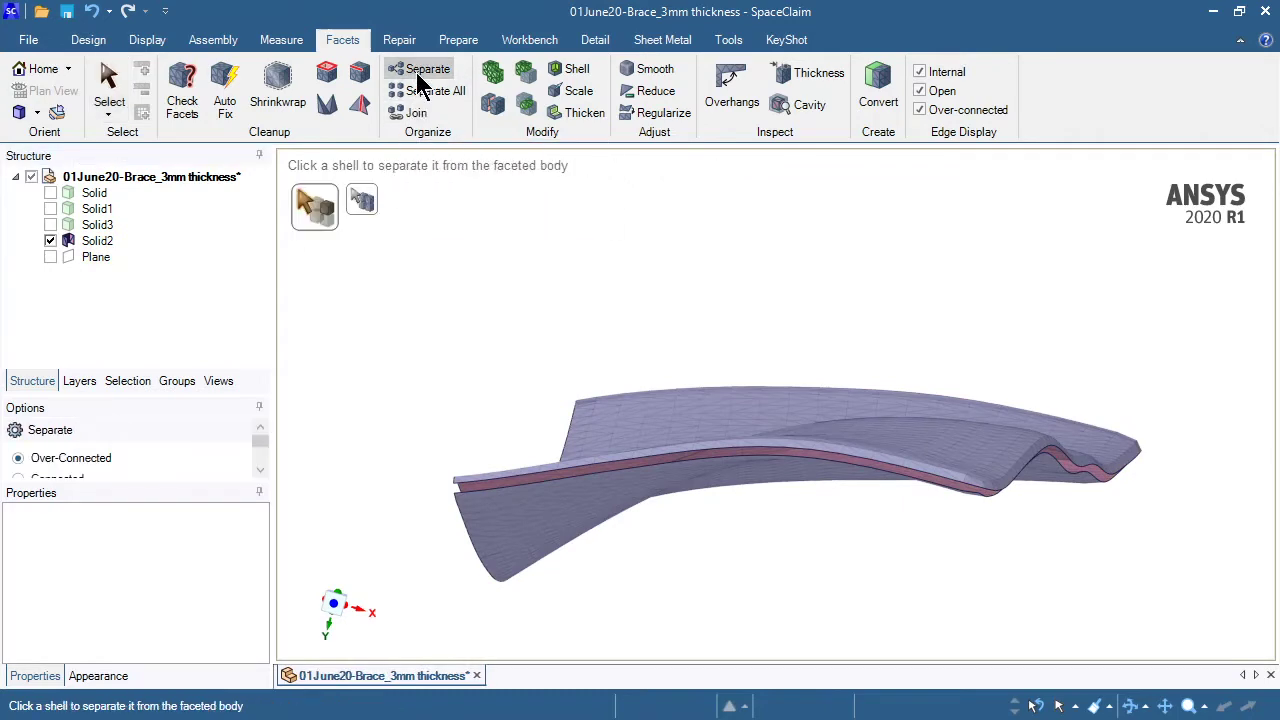
click(100, 241)
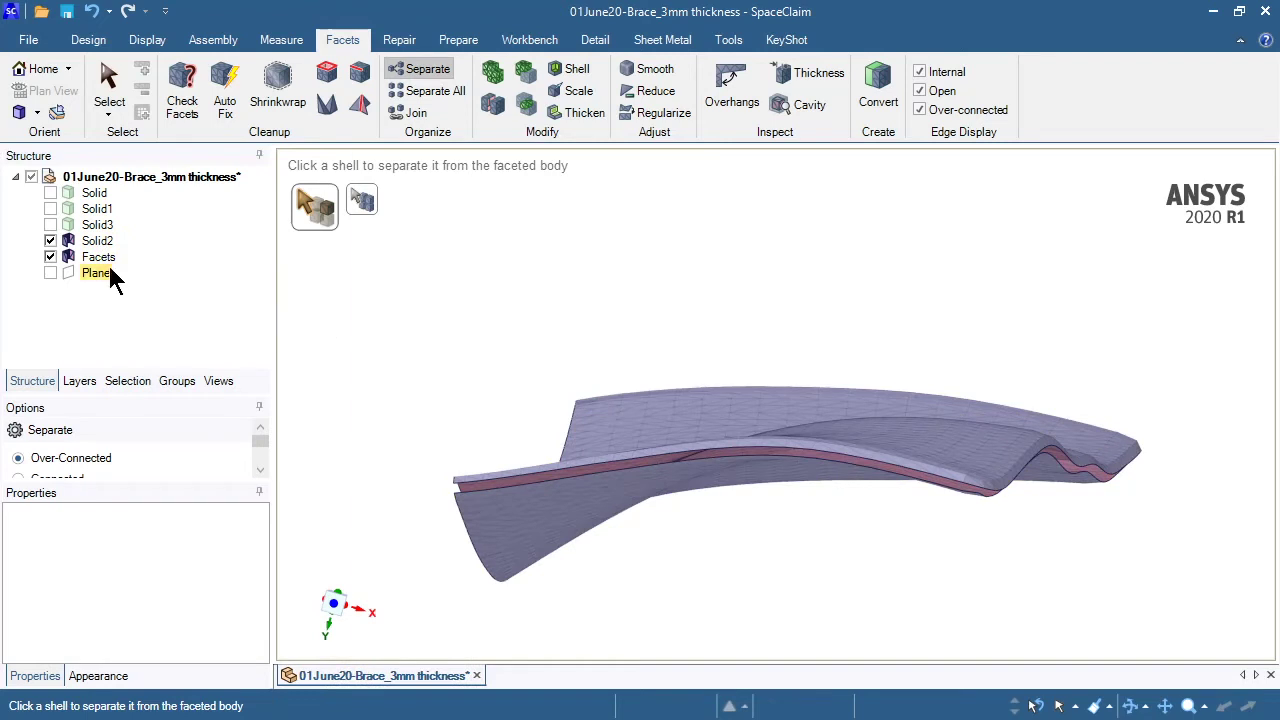
click(100, 257)
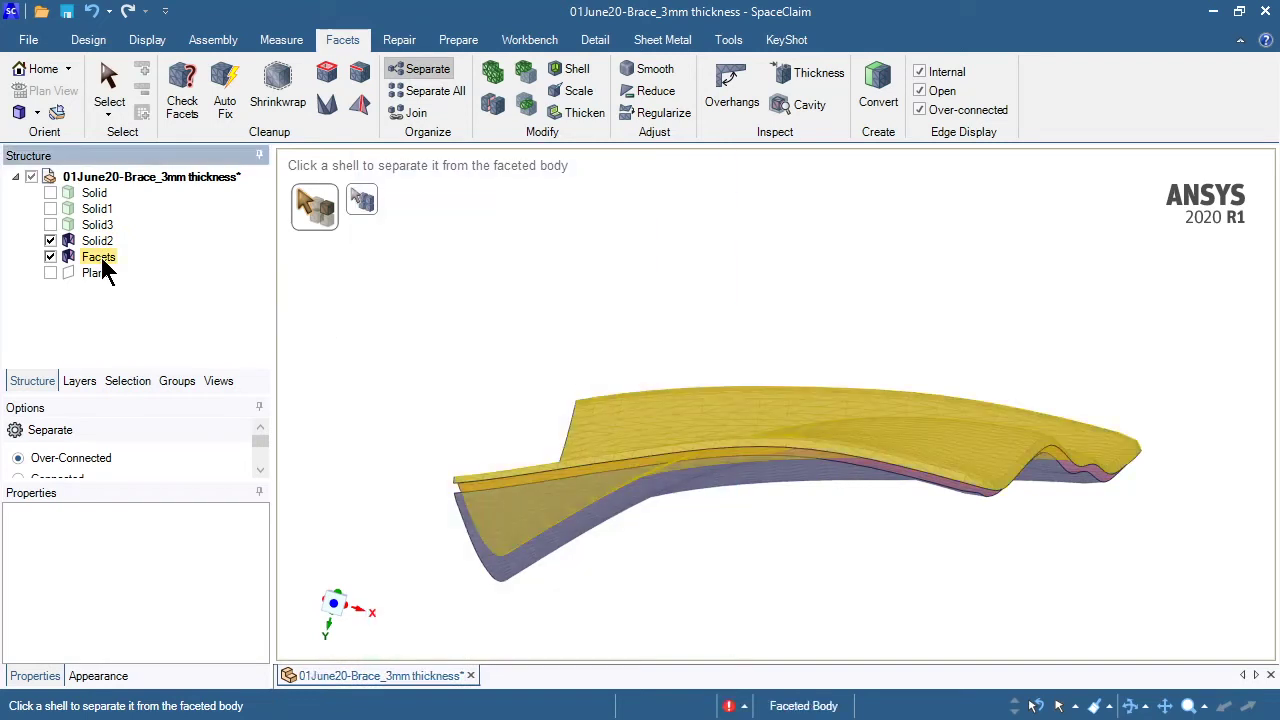
Select the separated upper-skin body Facets and delete it, keeping only the Solid2 skin.
click(106, 80)
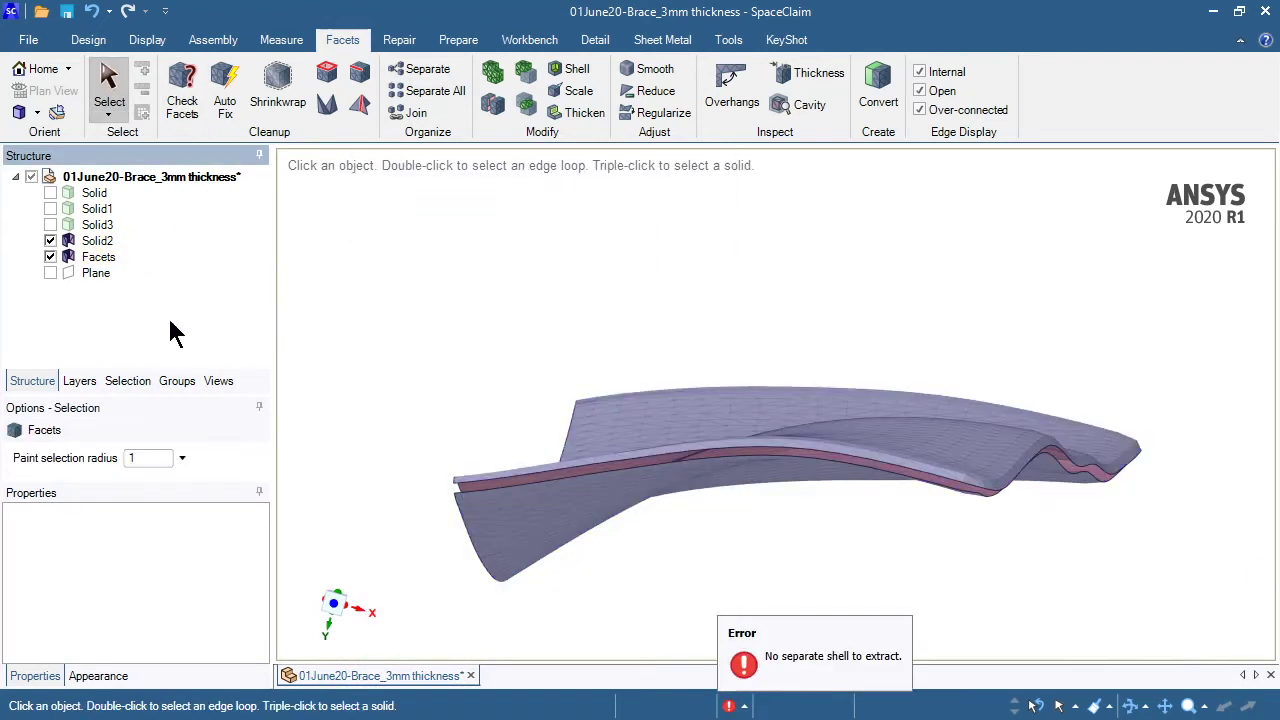
click(93, 237)
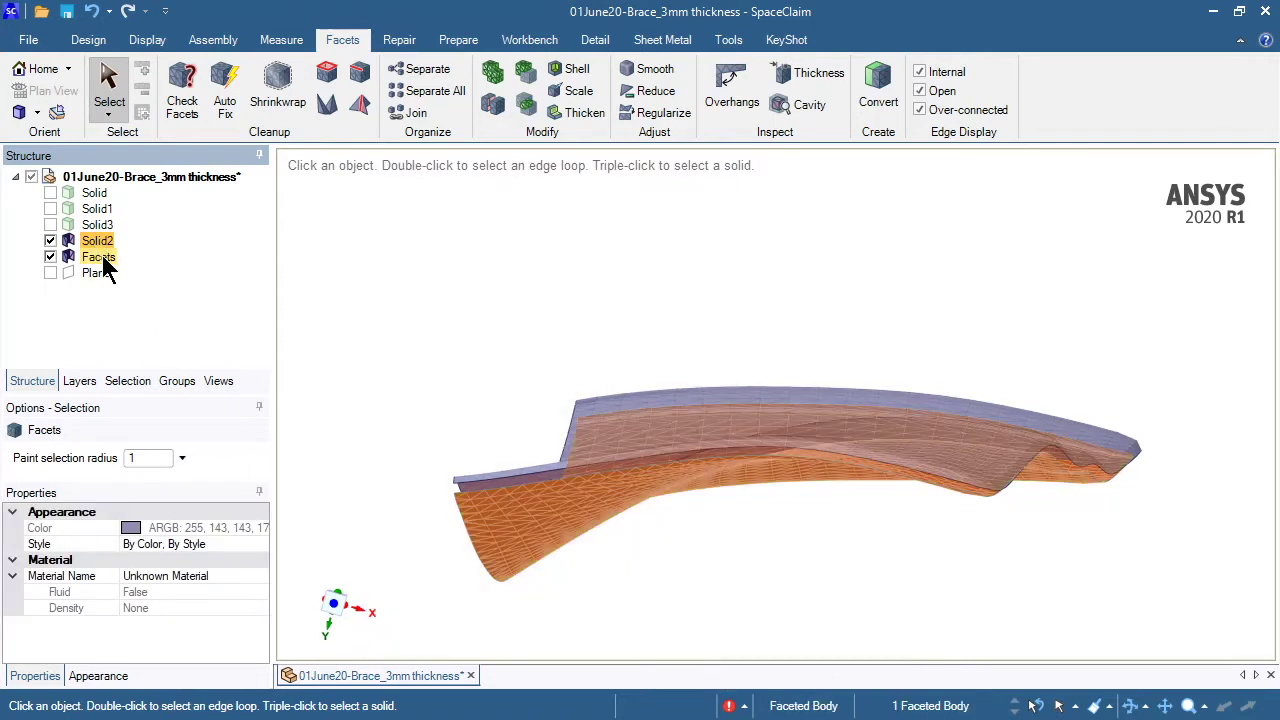
click(102, 255)
key(Delete)
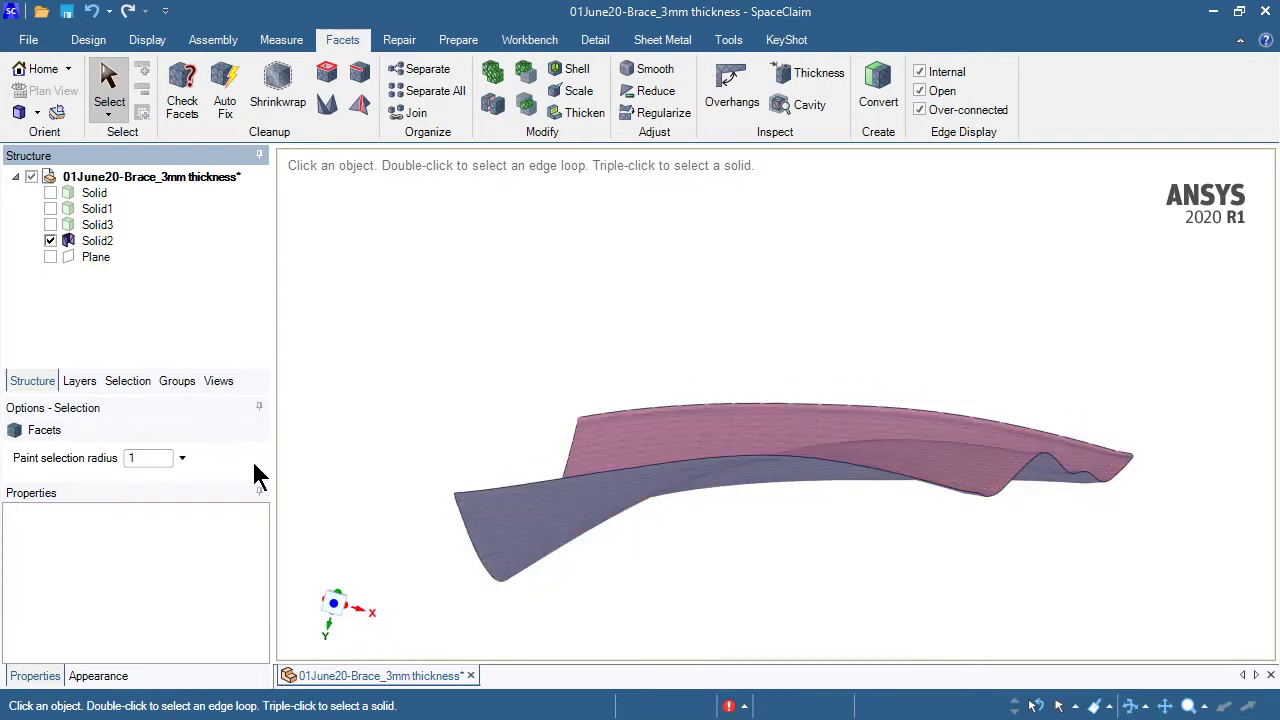
Start a Skin Surface on the remaining skin and place boundary points along its first long edge, with vertices at both corners.
middle_drag(376, 402, 388, 375)
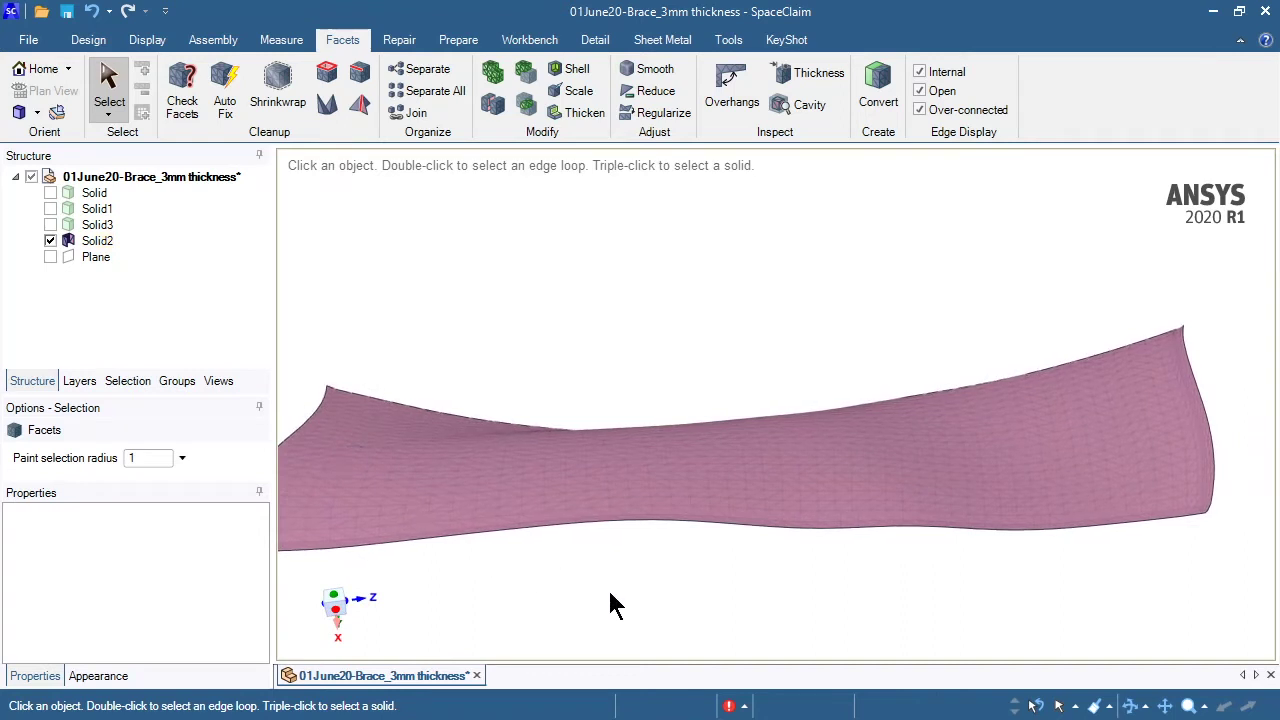
middle_drag(610, 594, 610, 594)
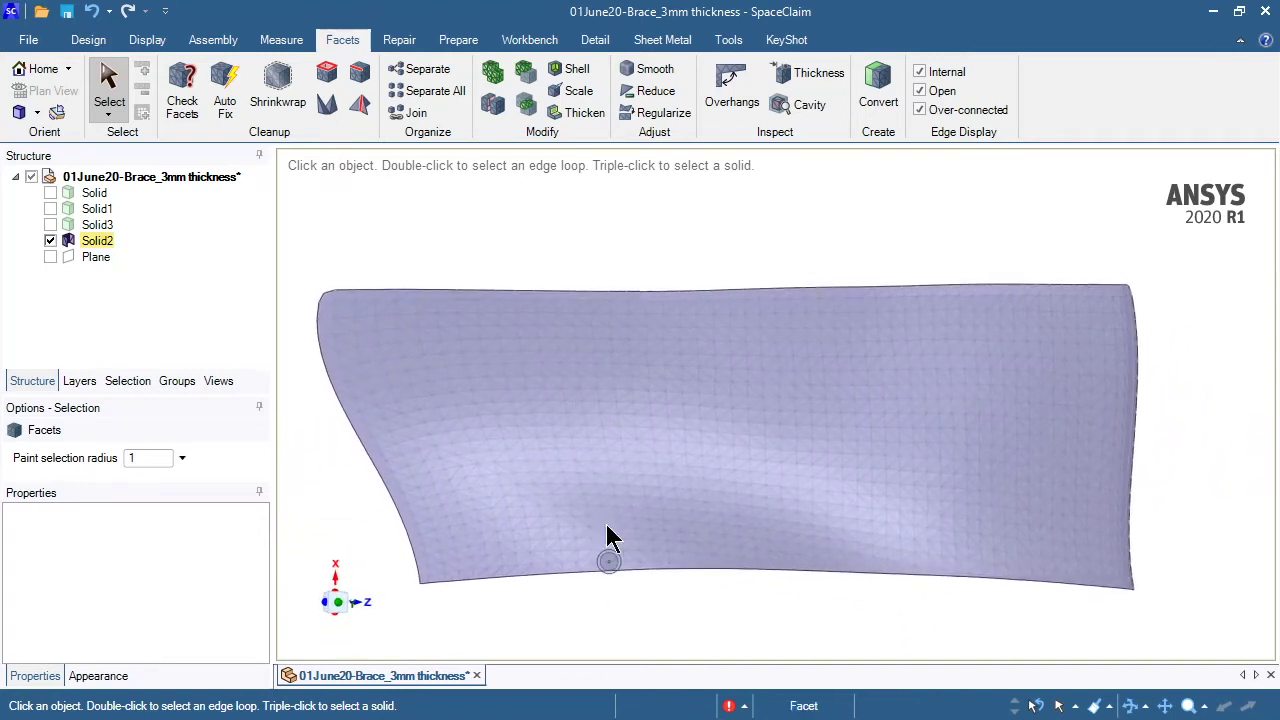
click(728, 45)
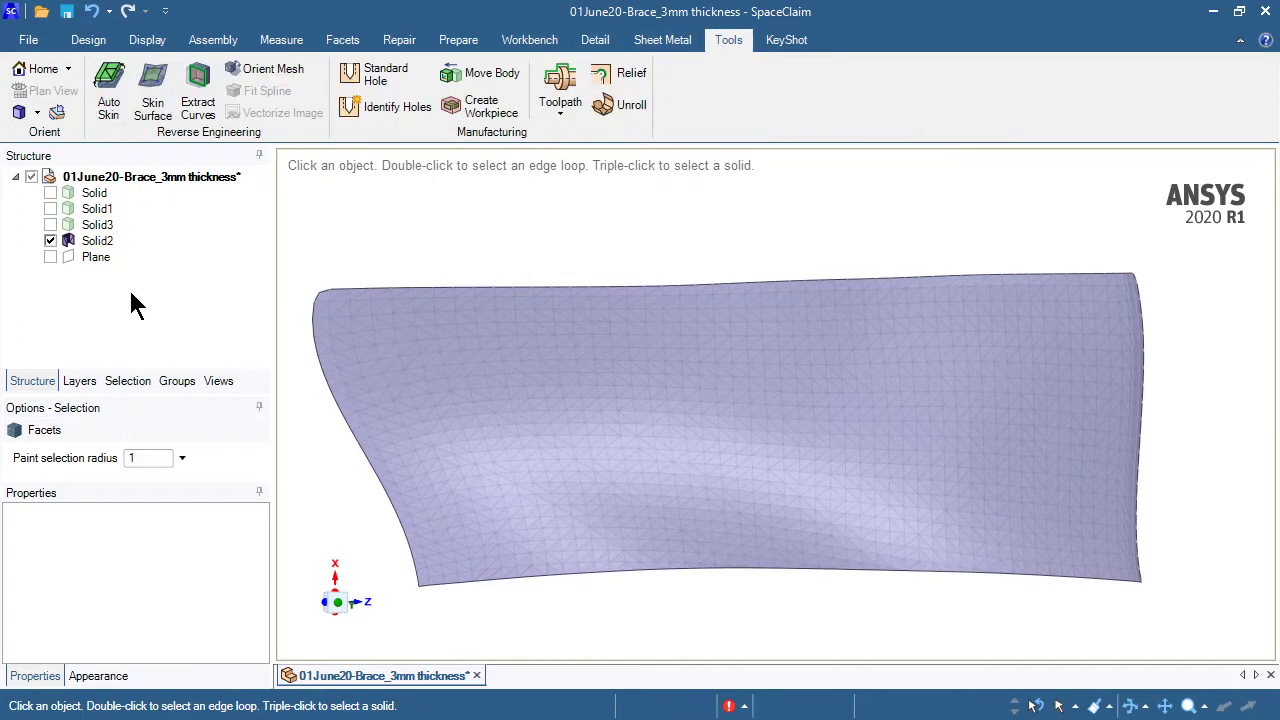
click(155, 90)
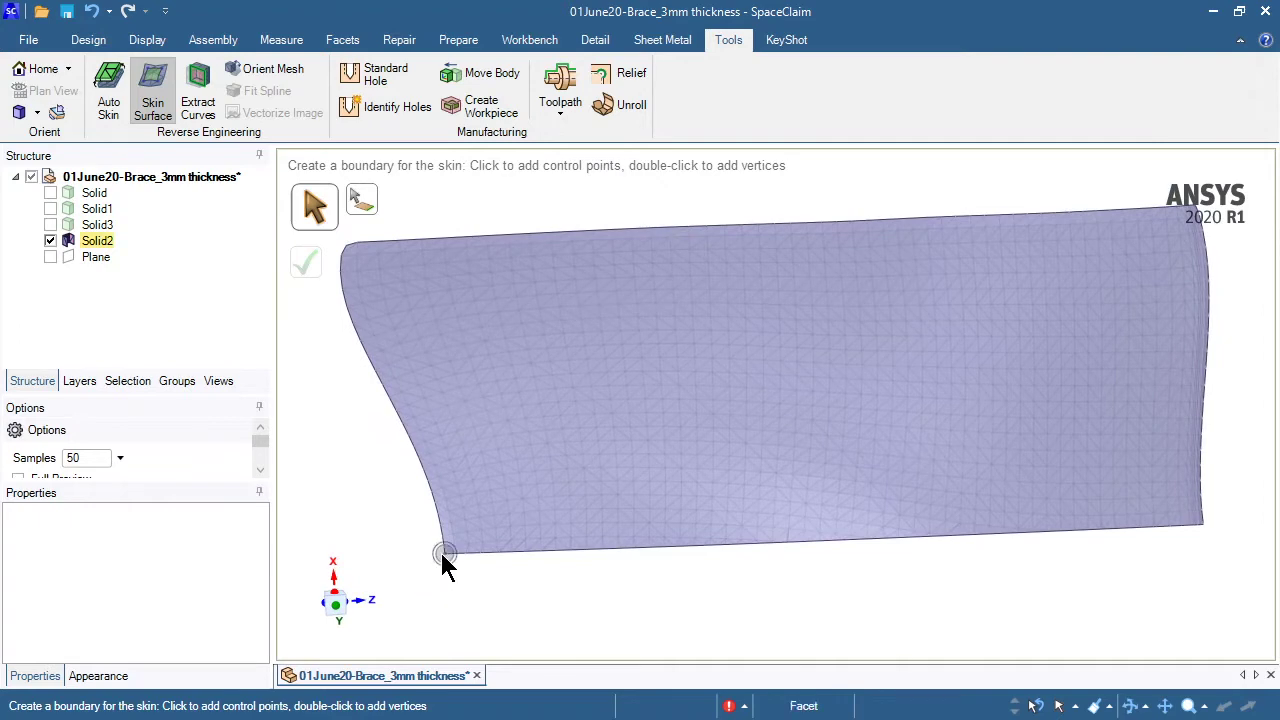
click(570, 549)
click(745, 543)
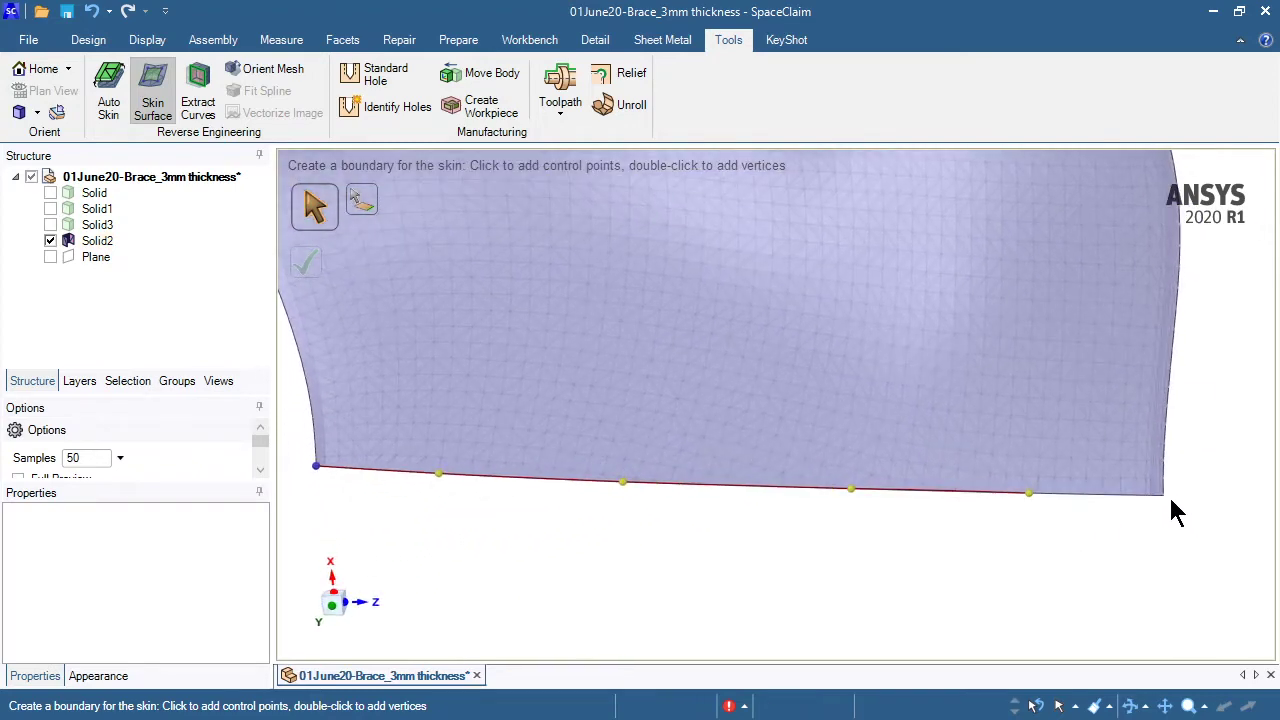
double_click(1164, 496)
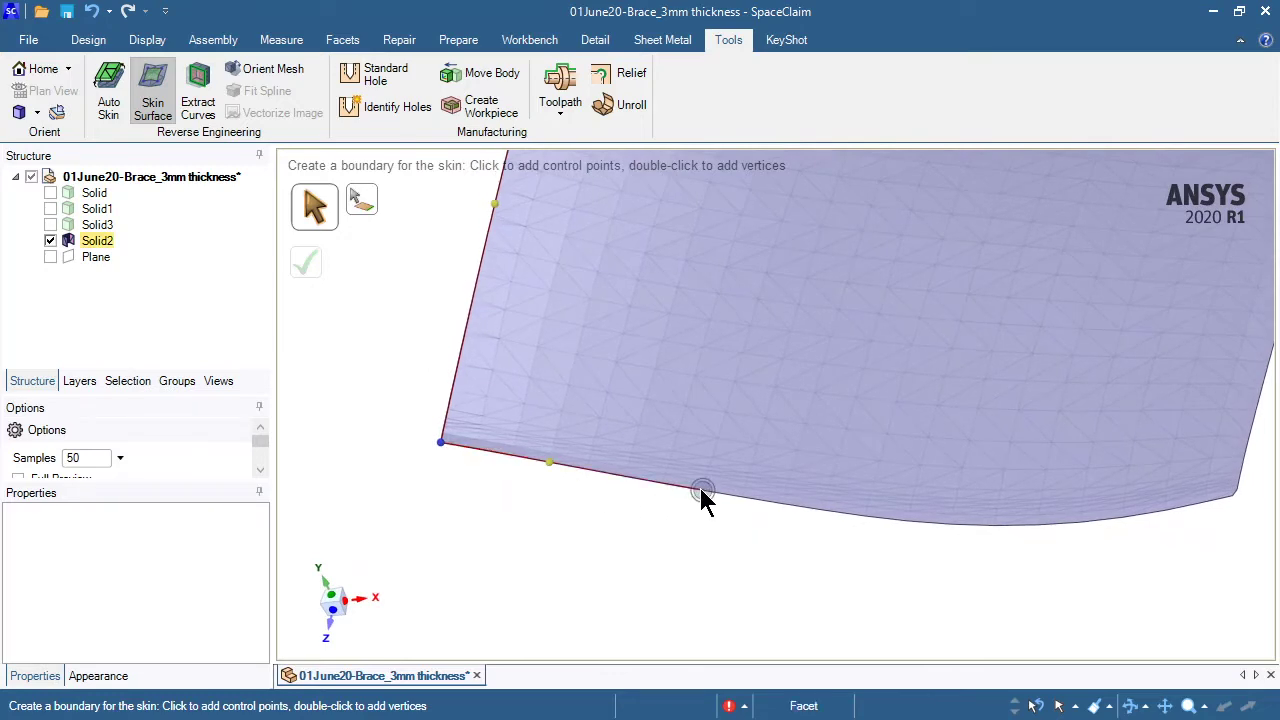
Continue the skin boundary with control points along the adjoining short edge and place a vertex at its far corner.
click(866, 517)
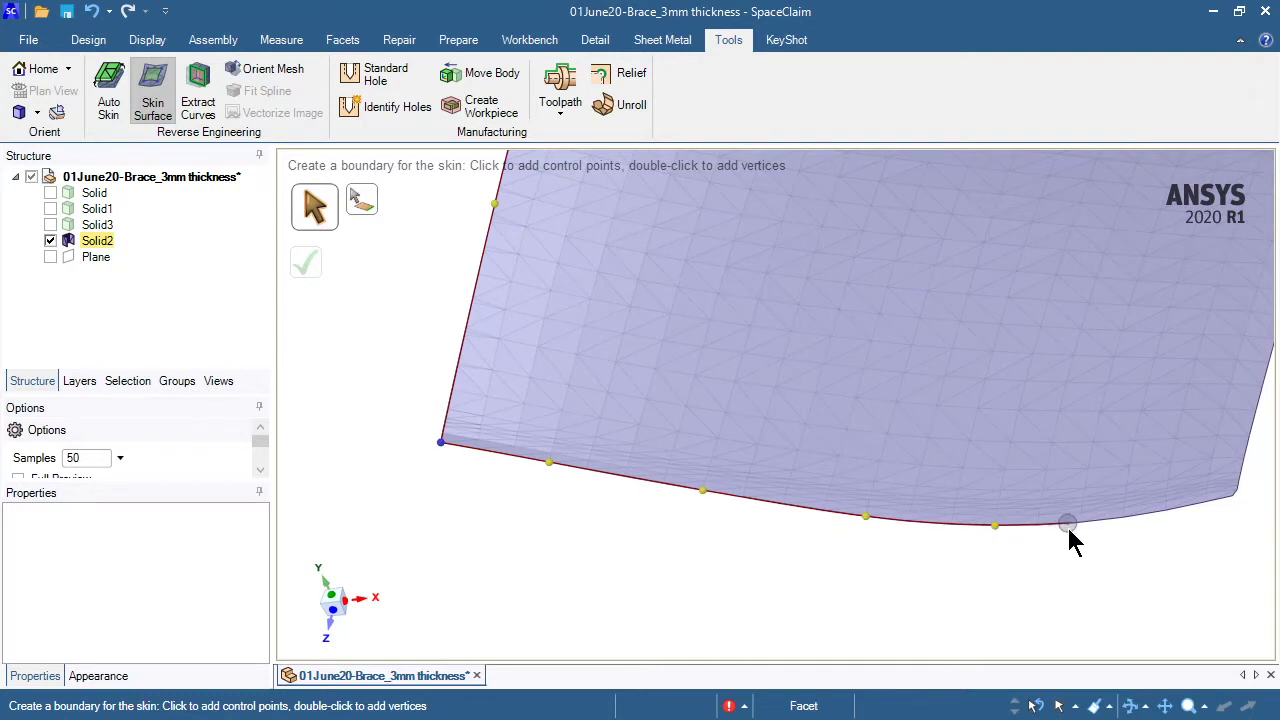
click(1166, 512)
scroll(1168, 523, up, 5)
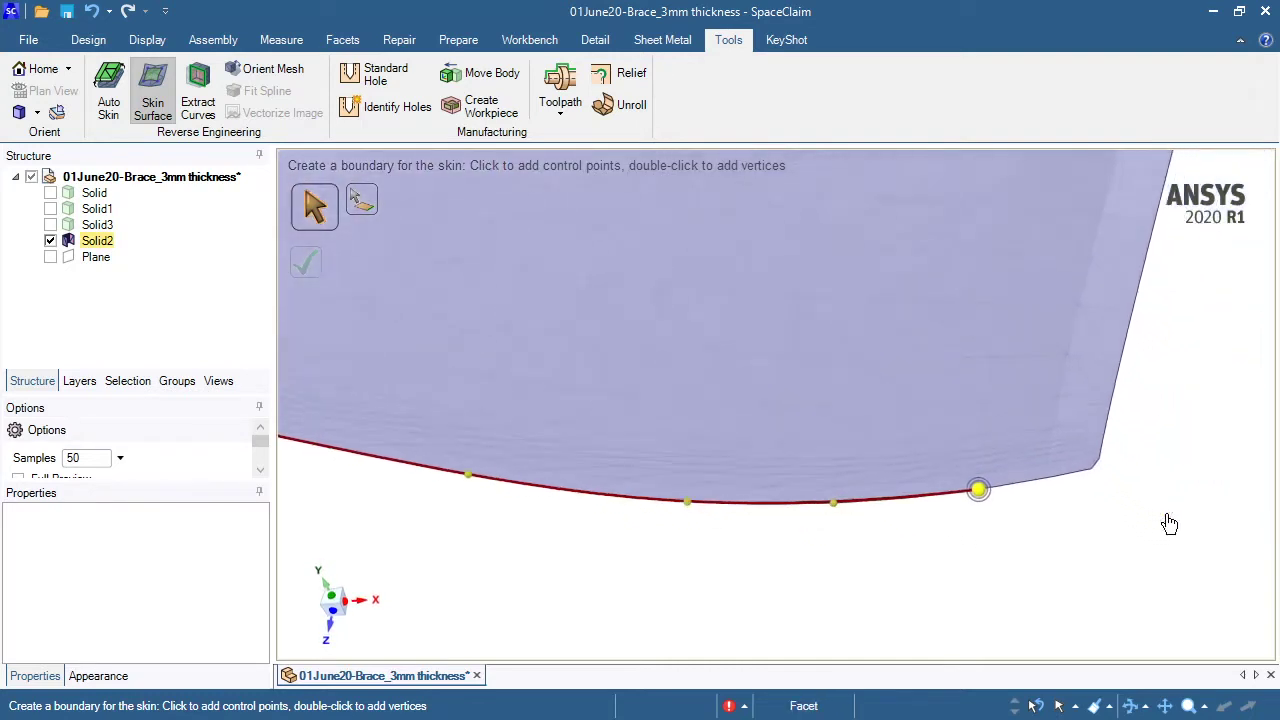
double_click(1113, 408)
Add skin boundary control points around the corner and along most of the second long edge.
middle_drag(1151, 450, 550, 400)
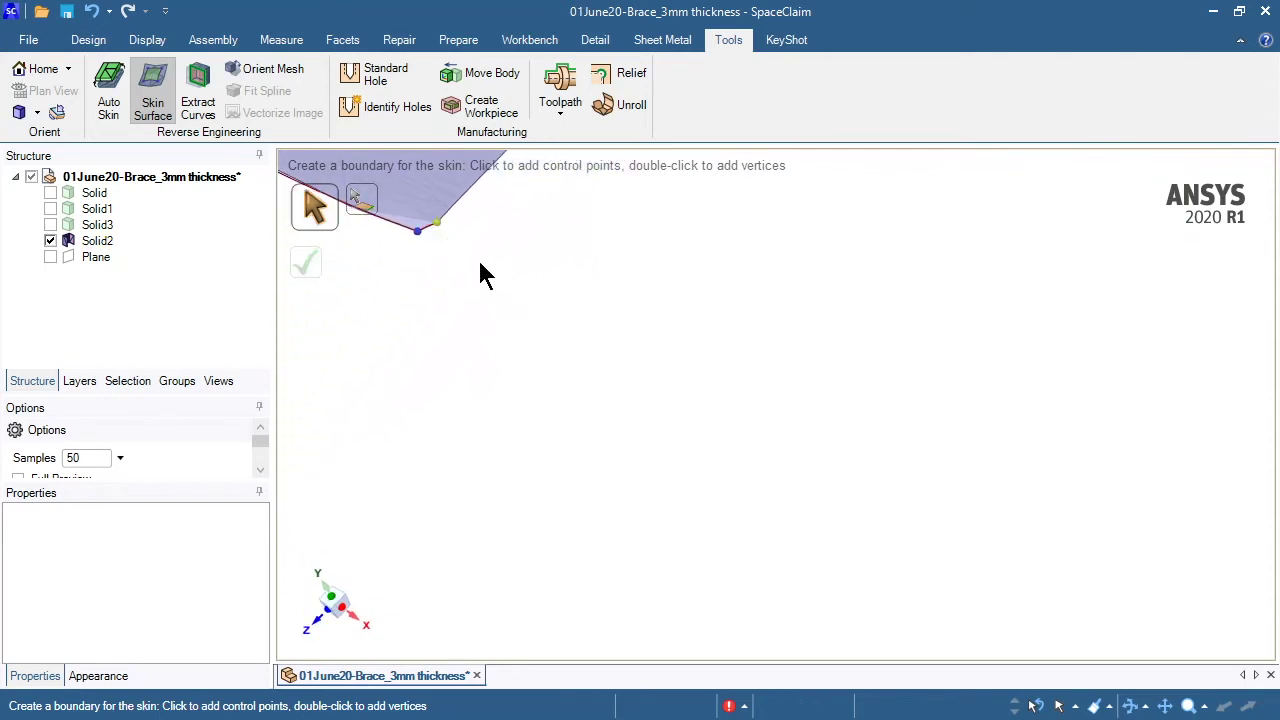
scroll(537, 337, up, 5)
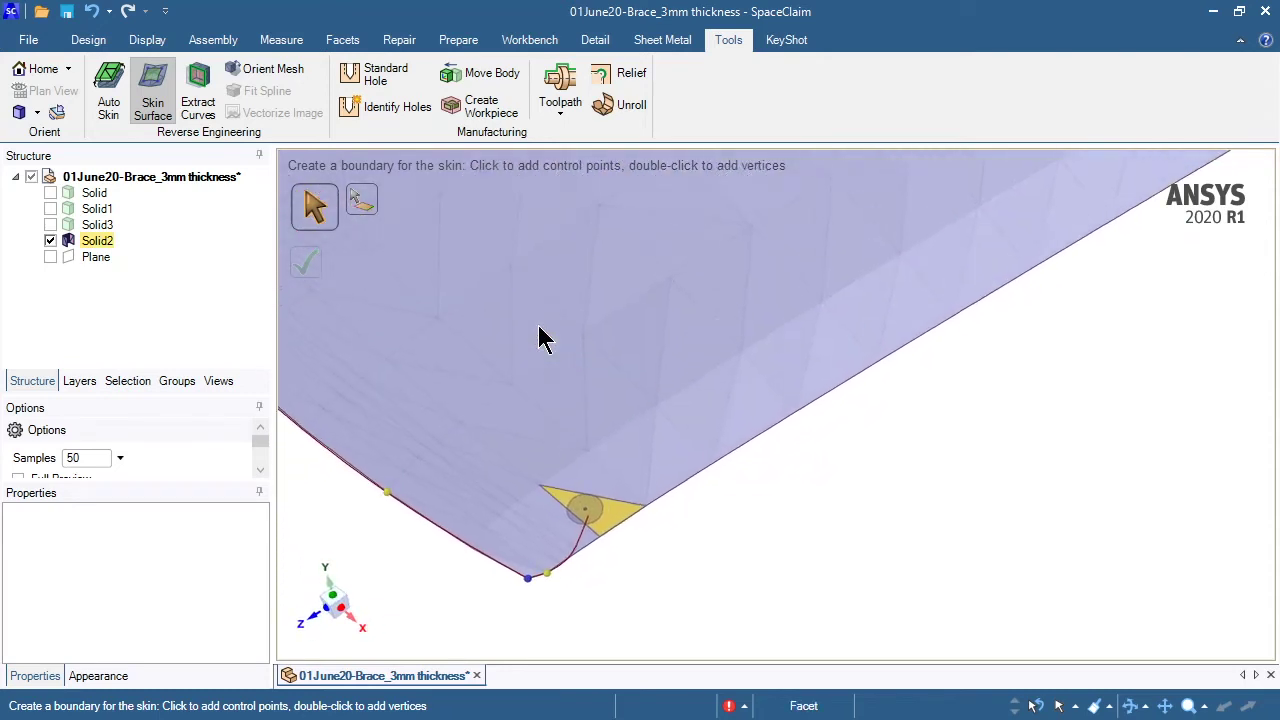
middle_drag(672, 550, 701, 467)
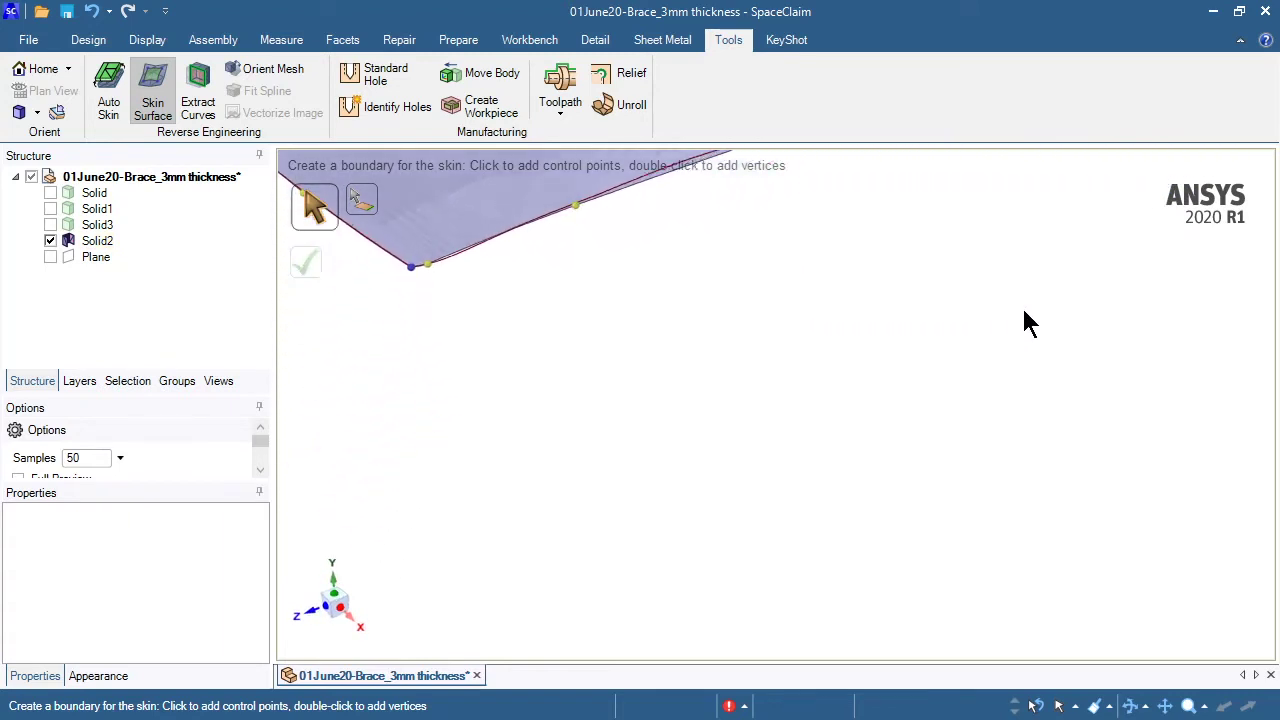
middle_drag(1030, 323, 814, 374)
click(815, 369)
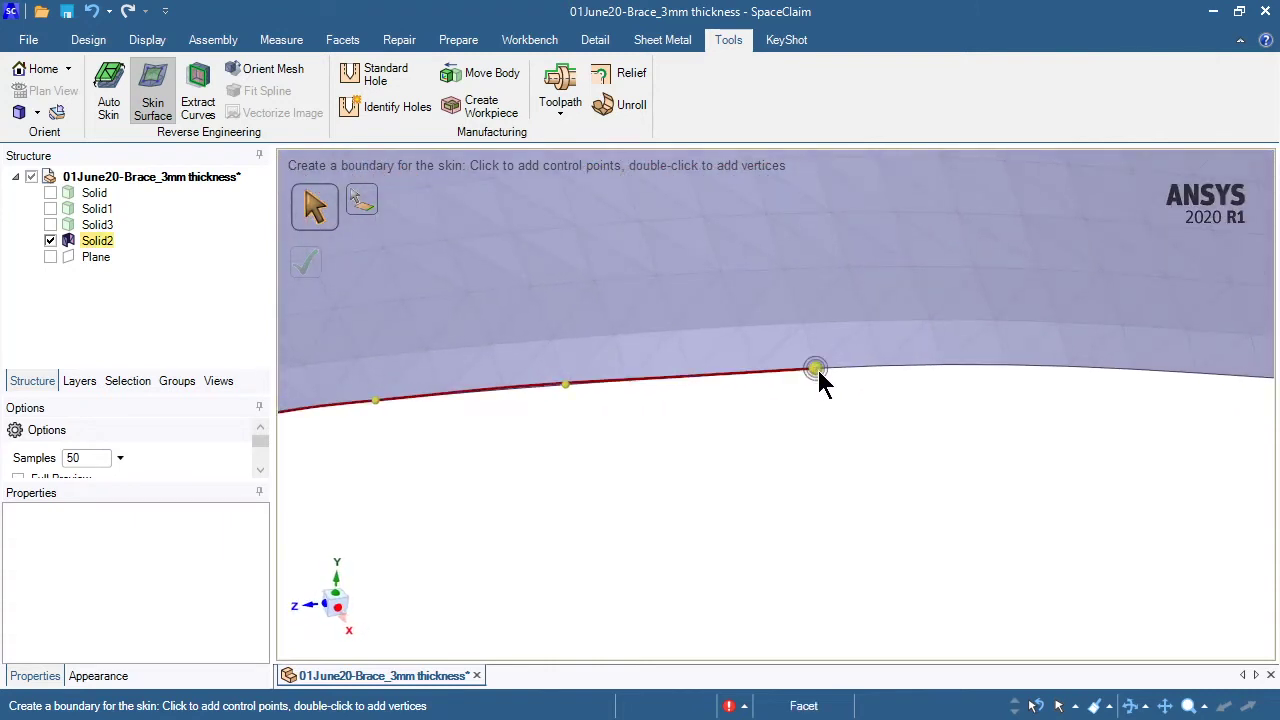
click(1005, 367)
middle_drag(1111, 400, 1083, 514)
click(1157, 459)
click(1086, 509)
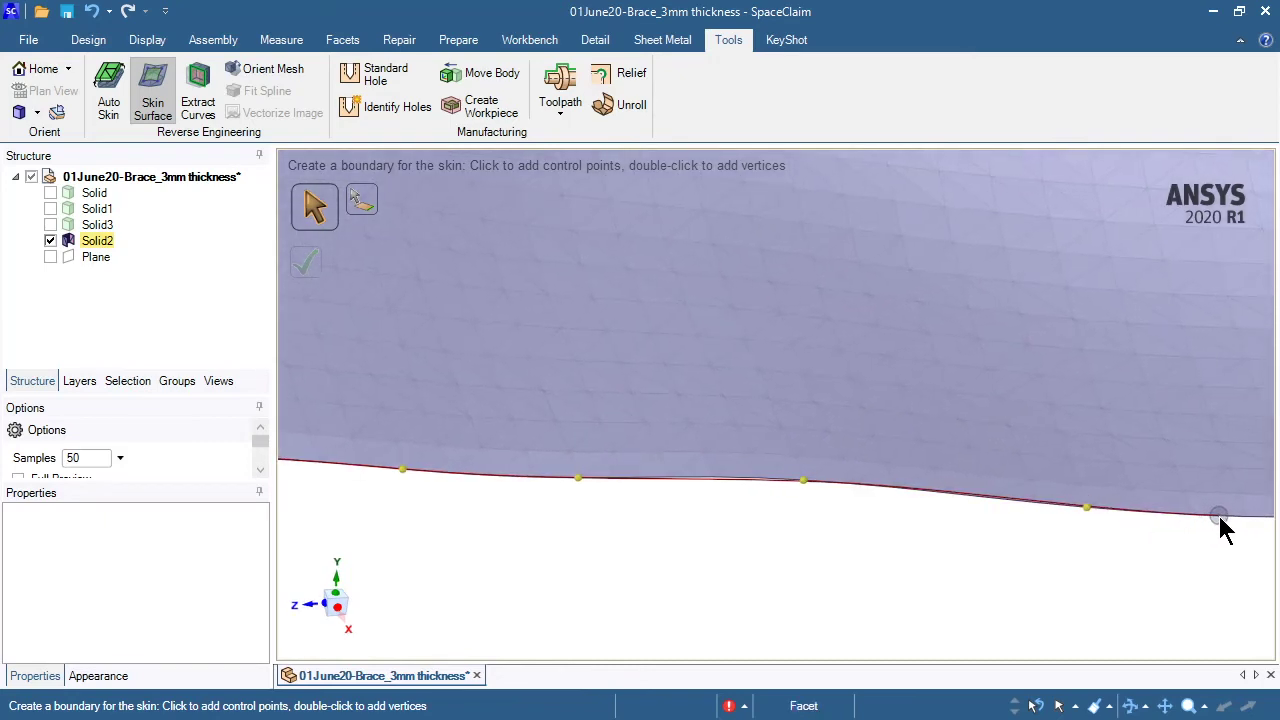
Place the last control points on the second long edge and end it with a vertex at the far corner.
middle_drag(1220, 528, 1057, 546)
click(1065, 538)
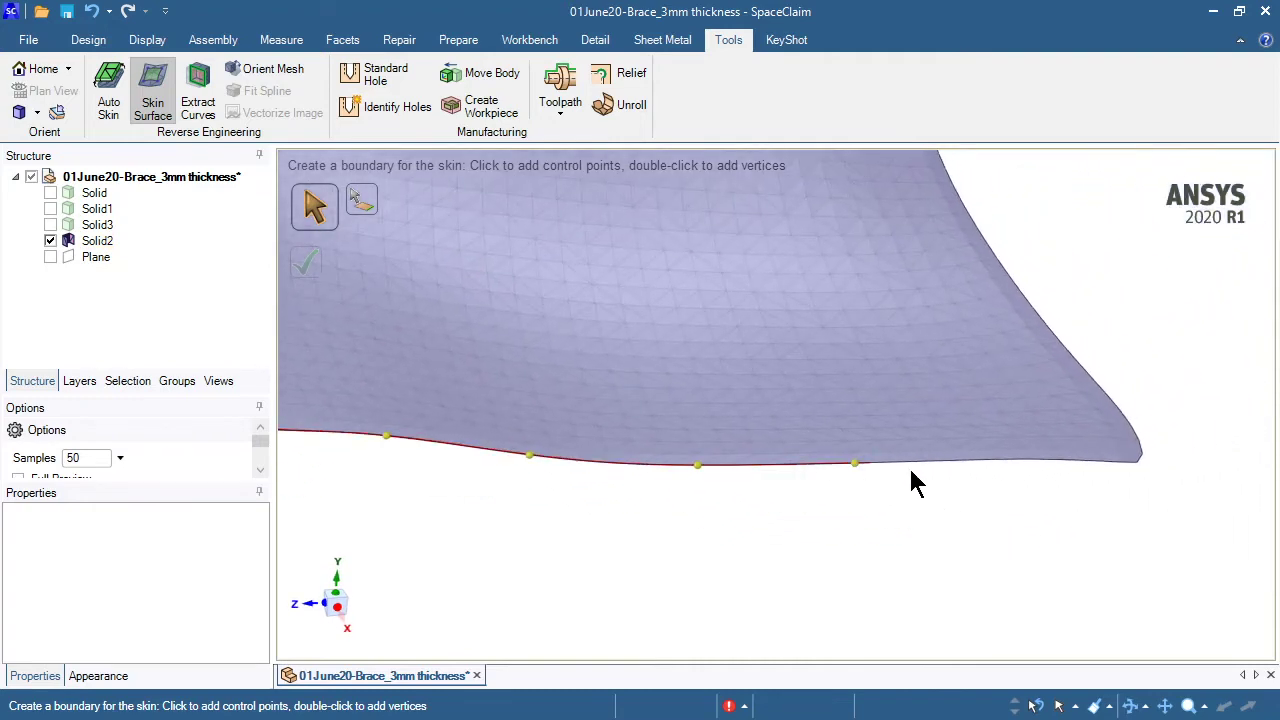
click(990, 461)
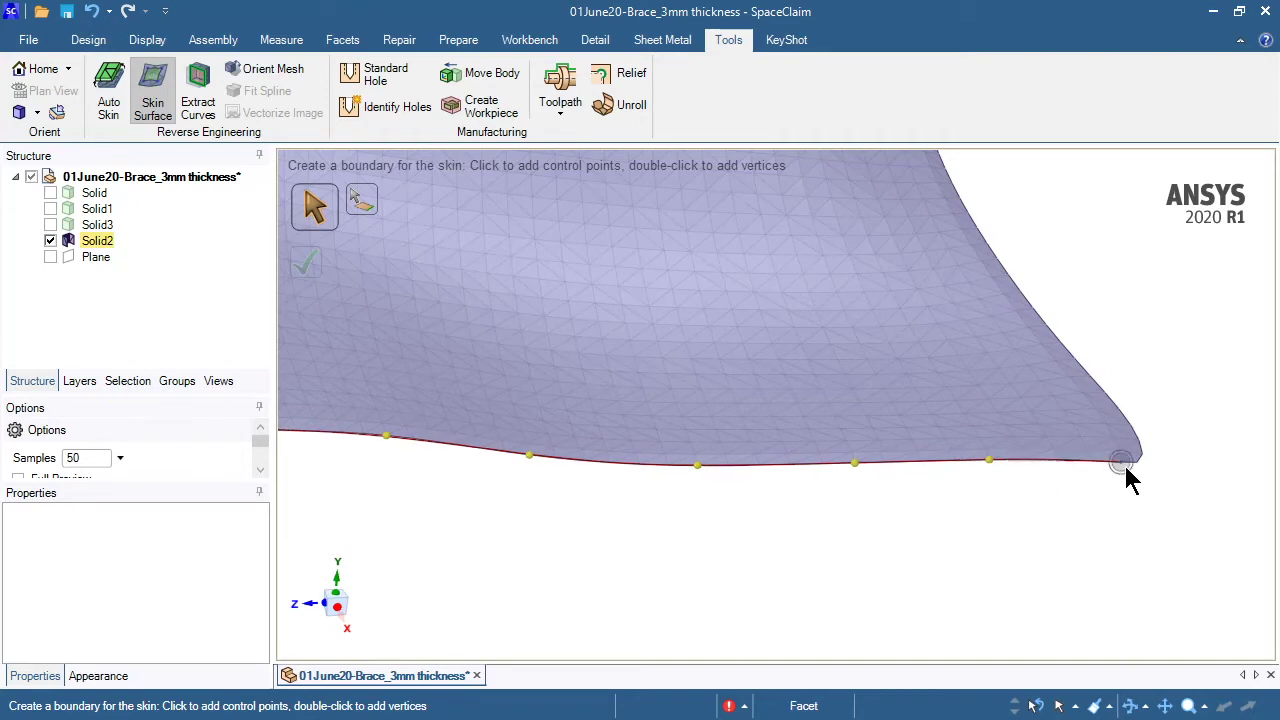
click(1137, 462)
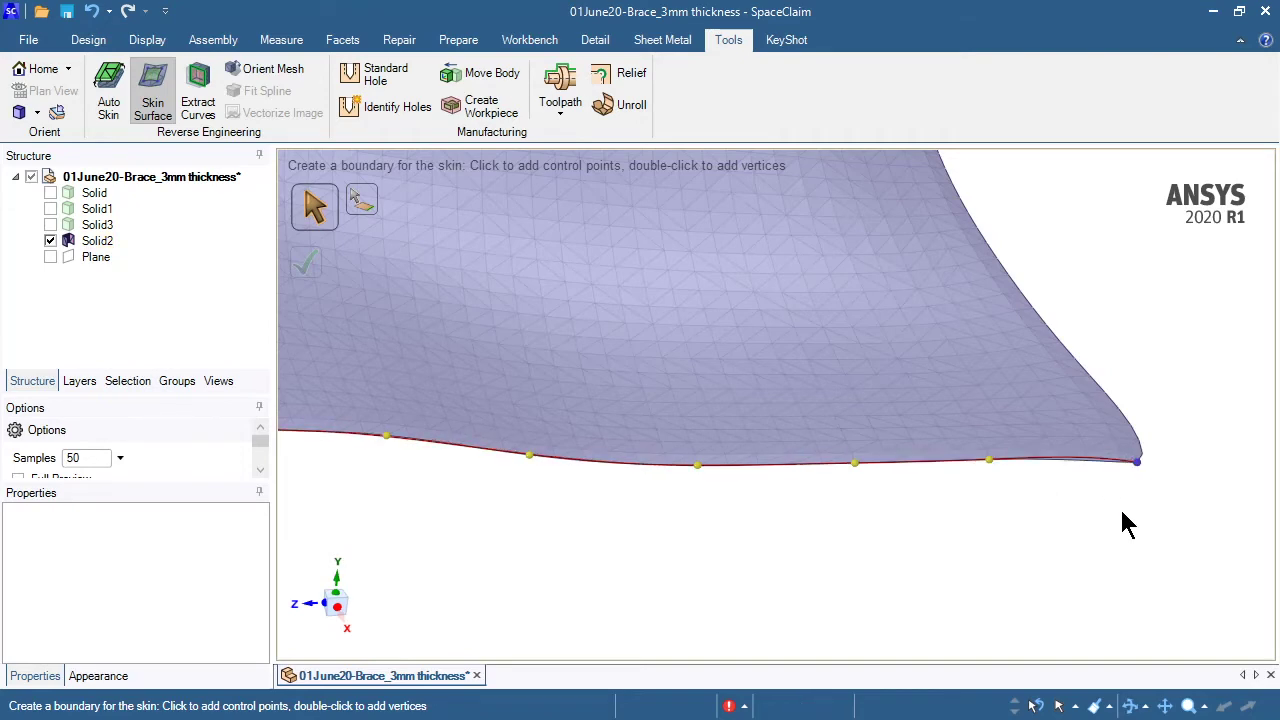
Place control points along the remaining curved short edge, close the boundary at the starting vertex, and create the skin surface.
middle_drag(1122, 513, 1122, 513)
key(Up)
key(Up)
key(Up)
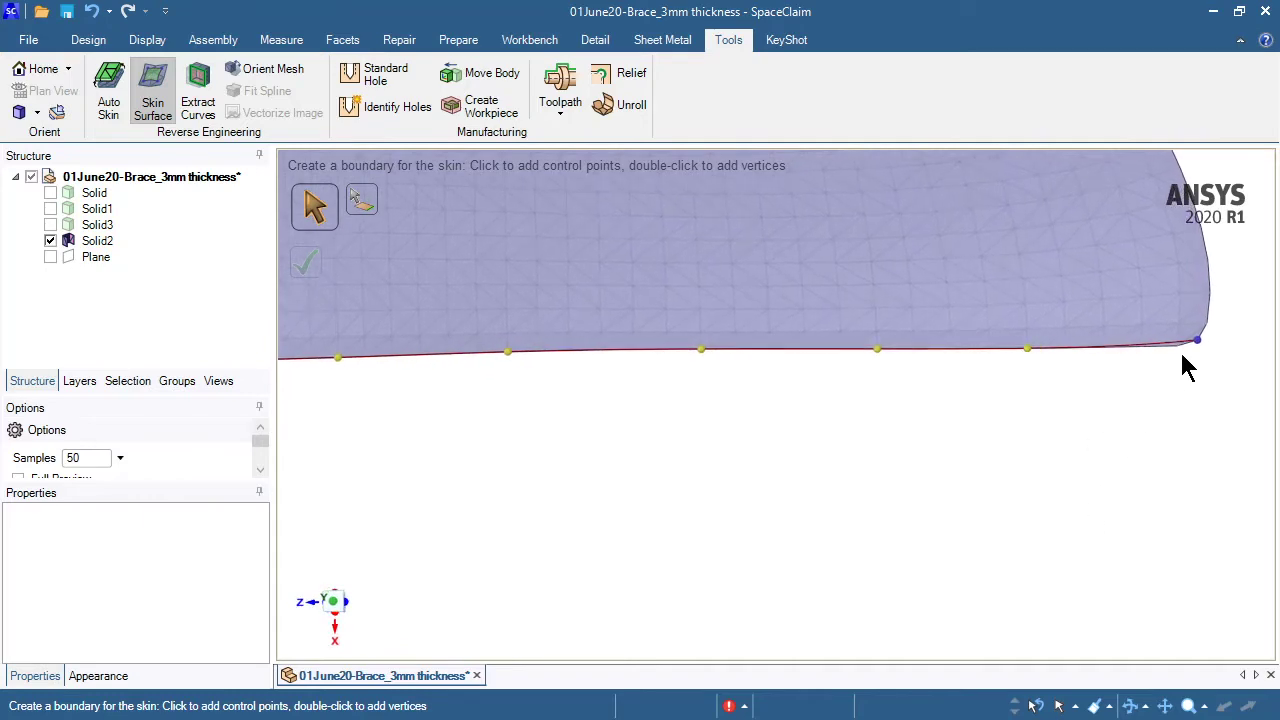
middle_drag(1124, 456, 1075, 509)
key(Left)
key(Left)
key(Left)
key(Left)
key(Left)
key(Left)
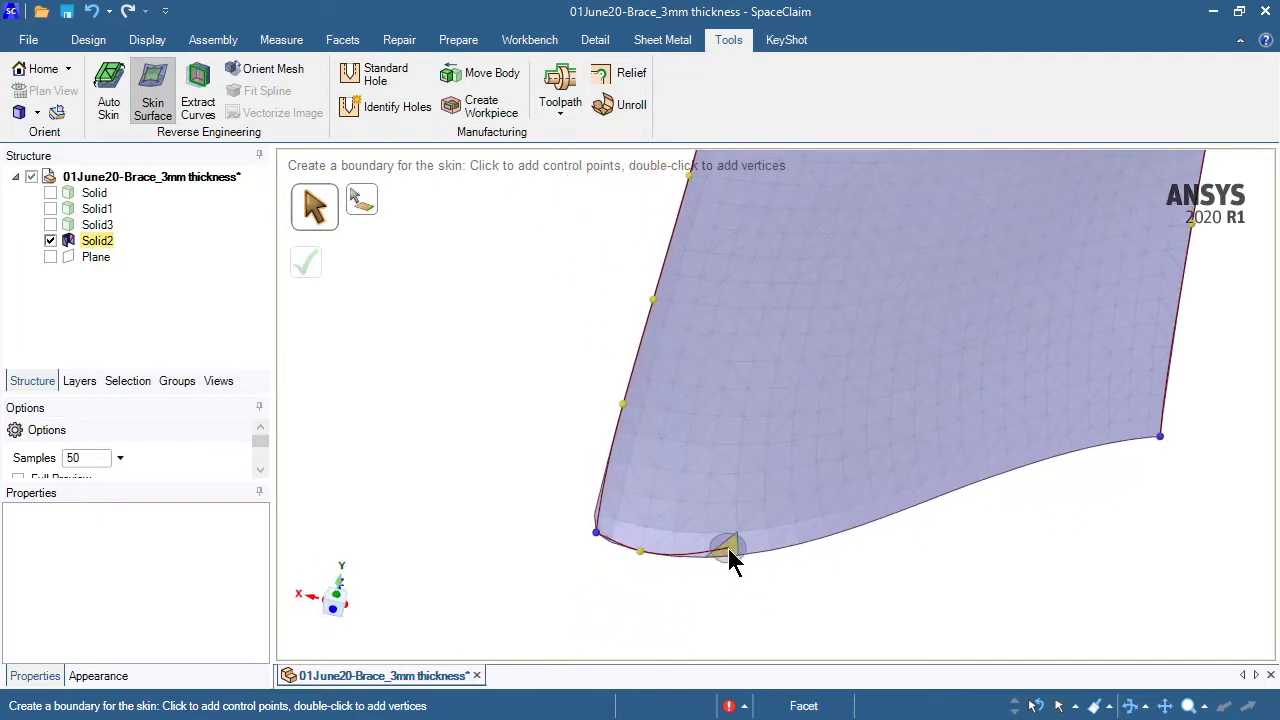
click(737, 554)
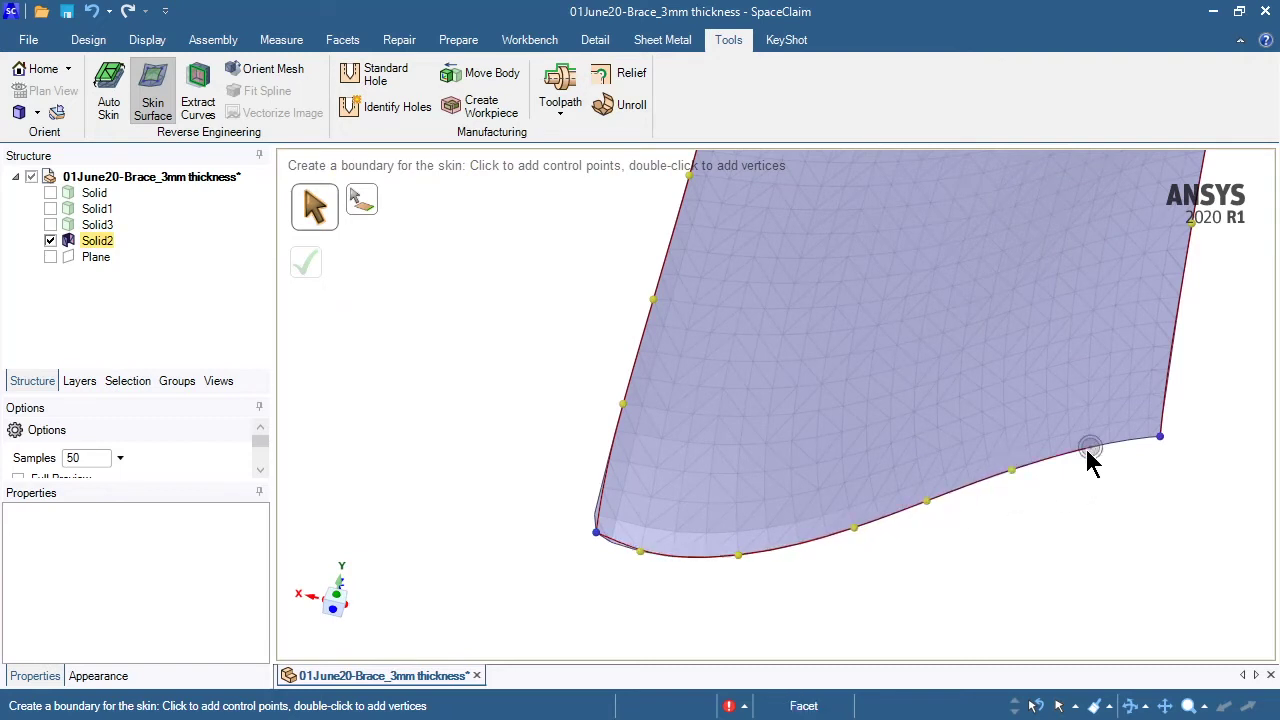
click(1160, 437)
key(v)
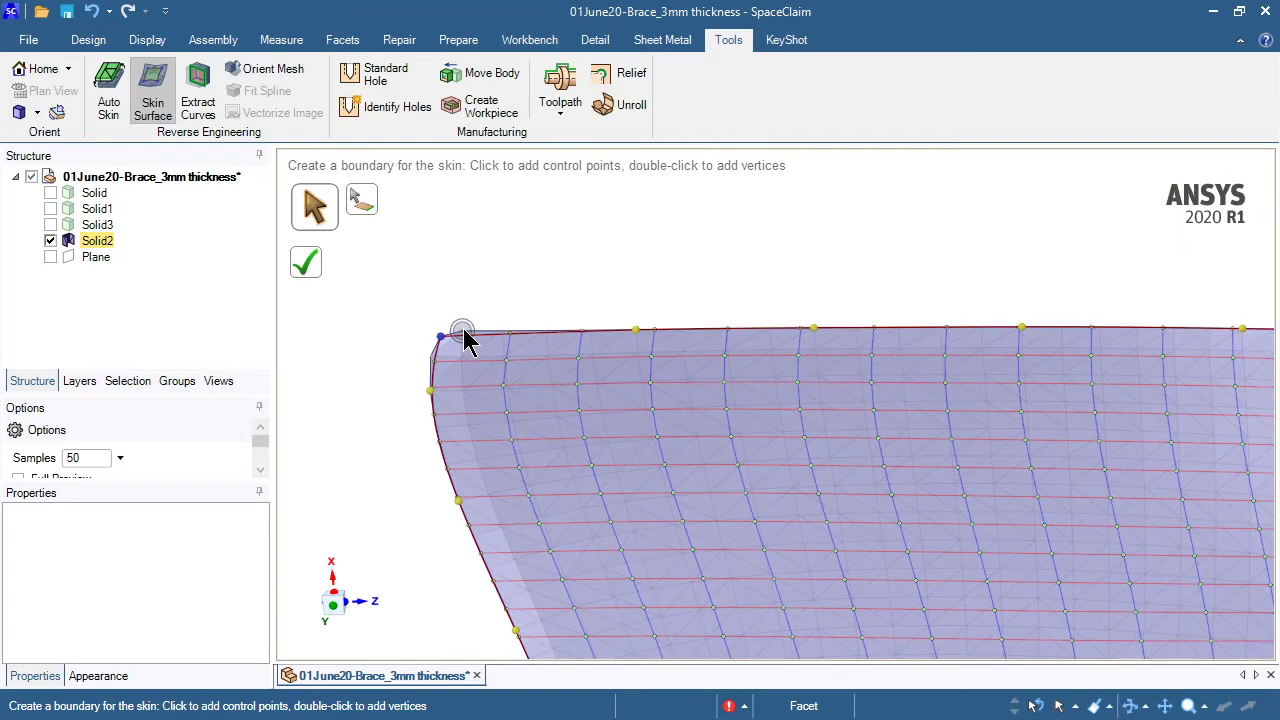
click(309, 268)
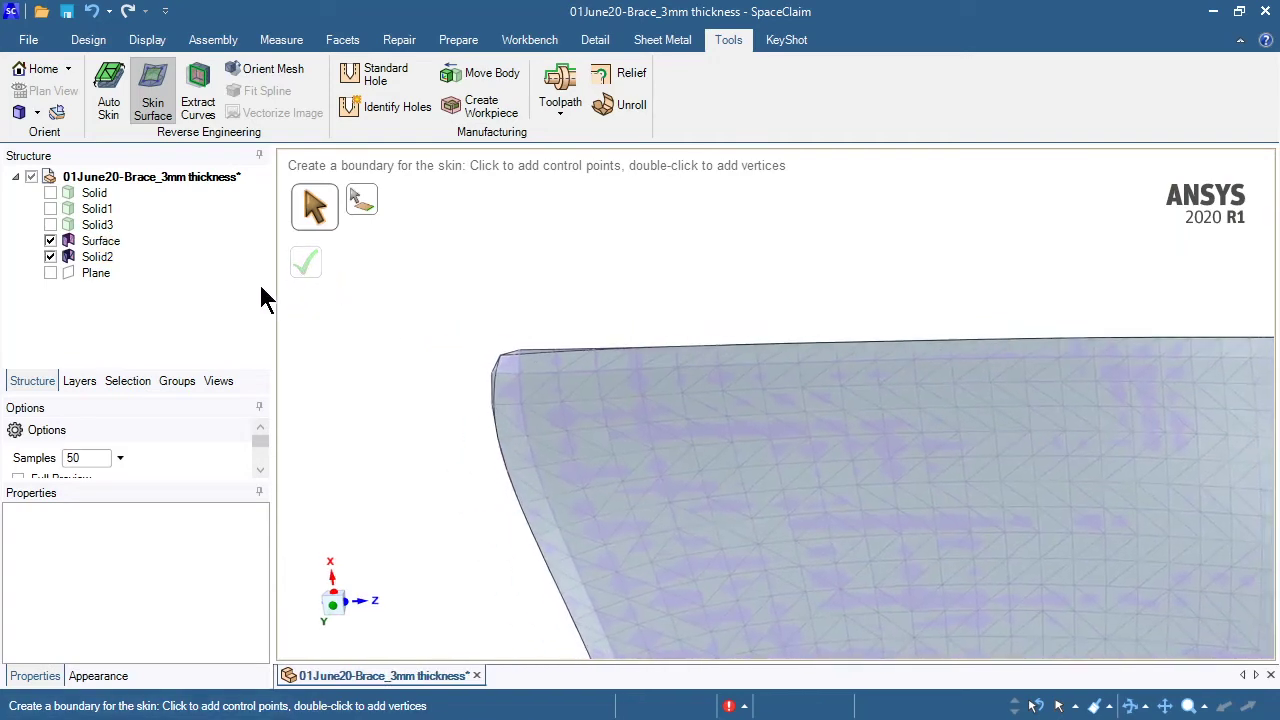
Toggle the visibility of the new surface and the Solid2 facets to compare their fit at the rounded corner.
click(50, 257)
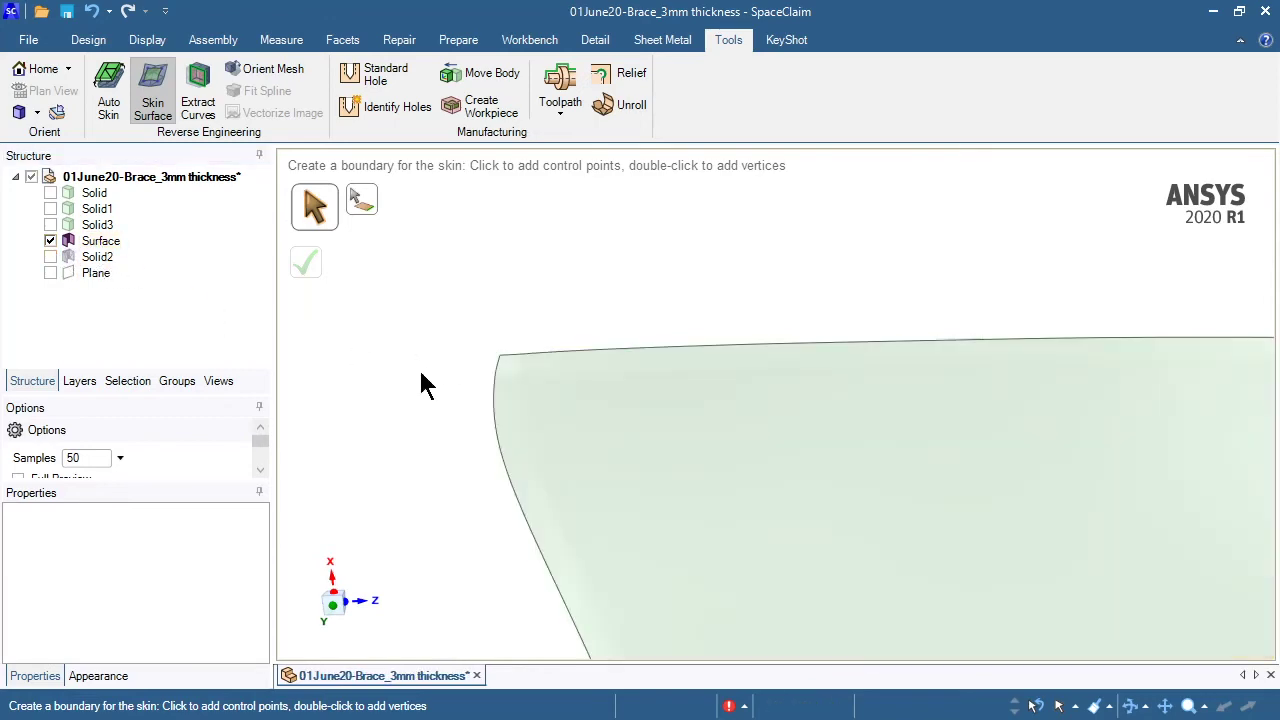
click(51, 242)
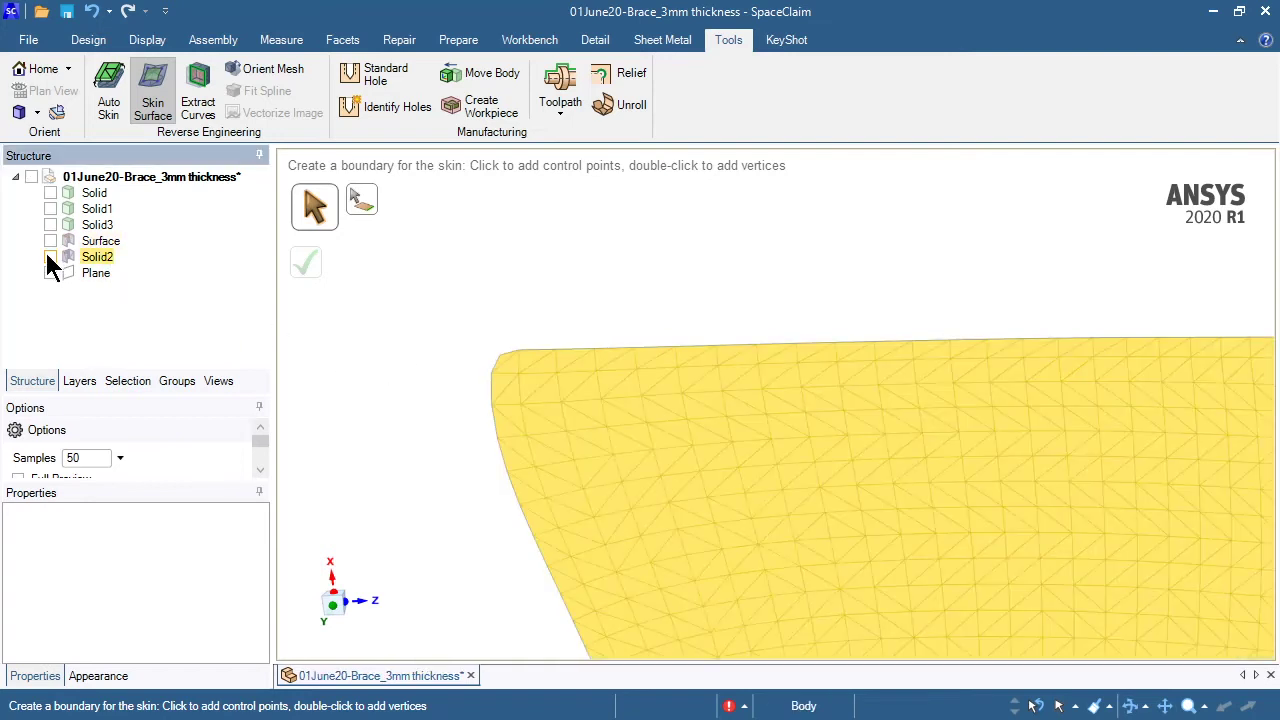
click(50, 257)
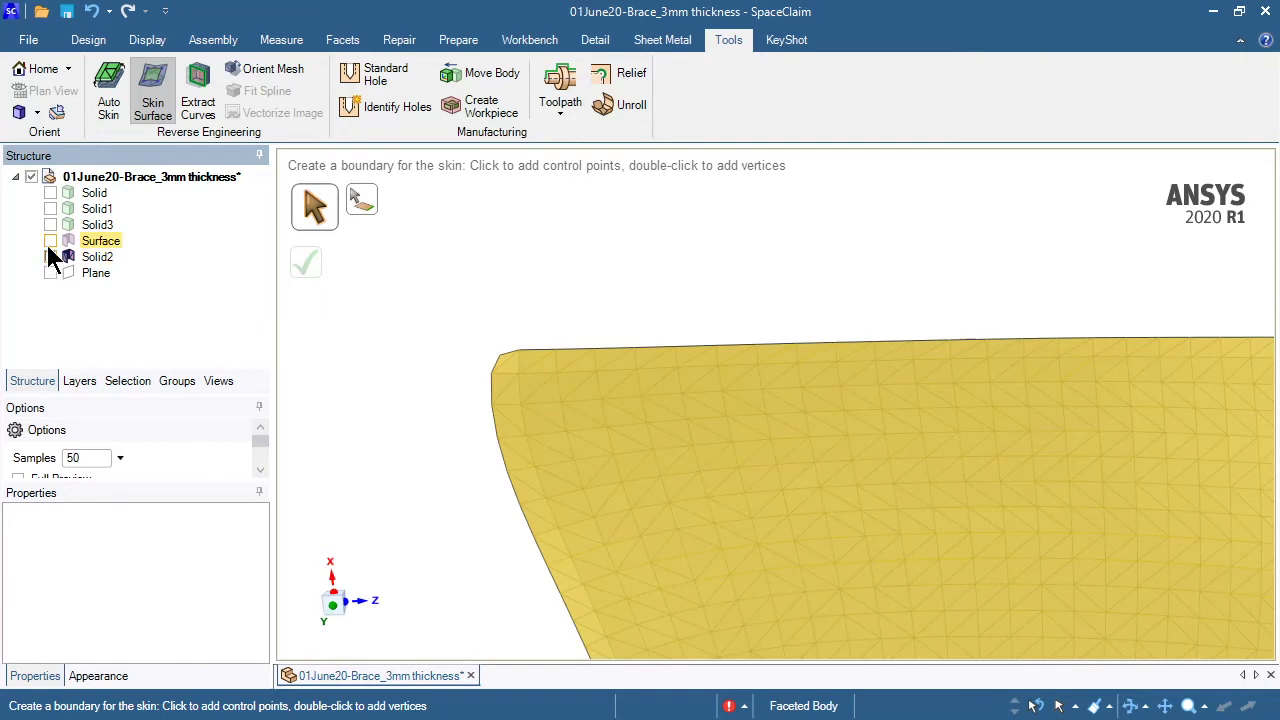
scroll(731, 389, up, 3)
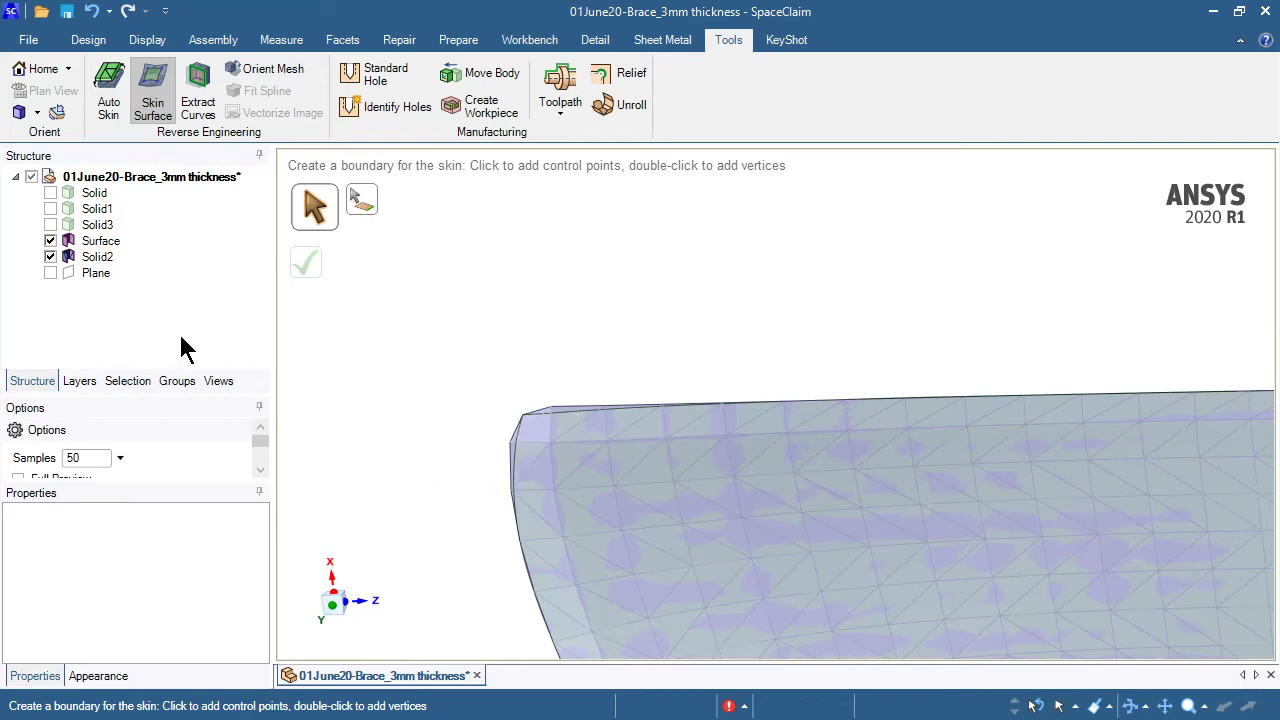
Hide the Solid2 facets and show the Solid3, Solid1 and Solid bodies together with the new skin surface.
click(50, 257)
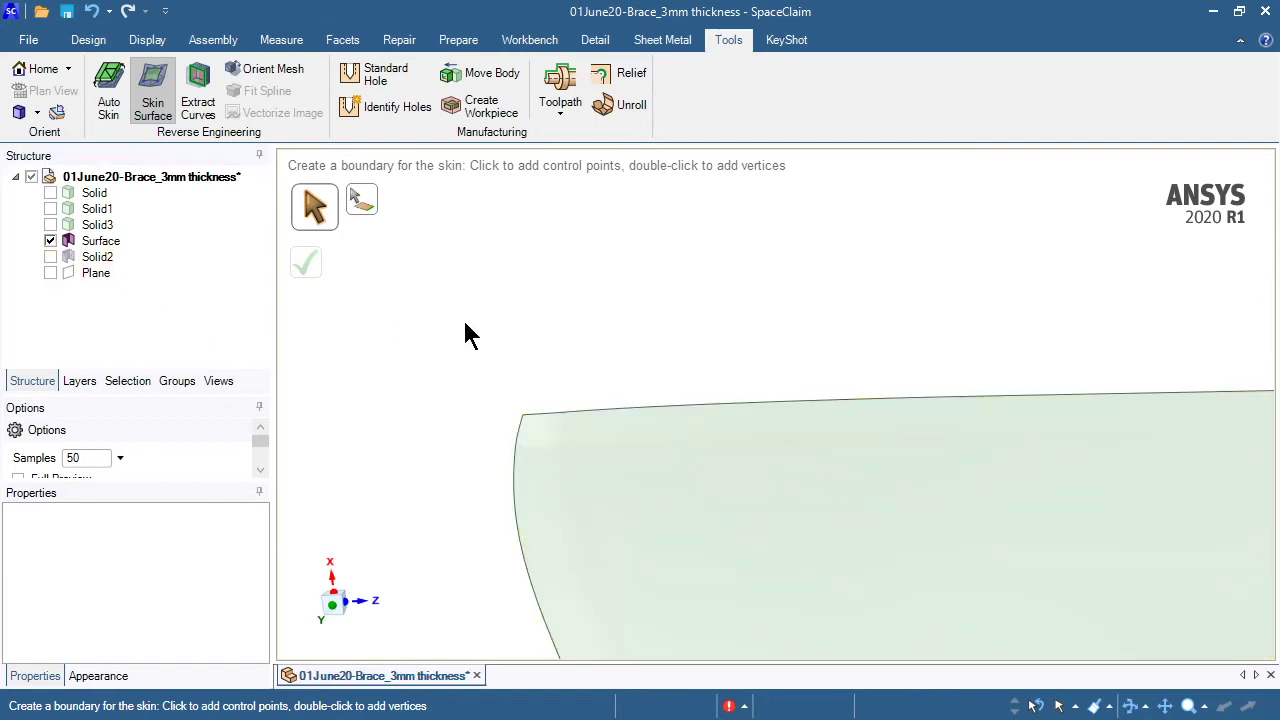
key(h)
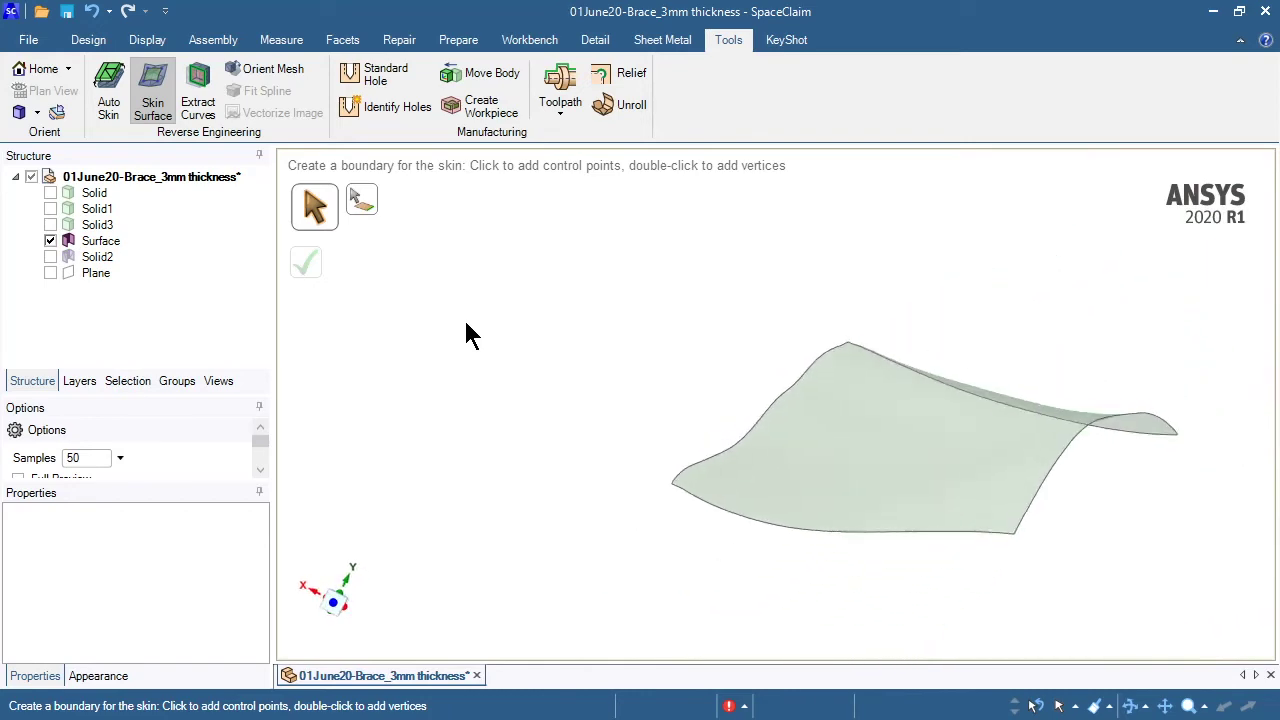
click(62, 241)
click(50, 225)
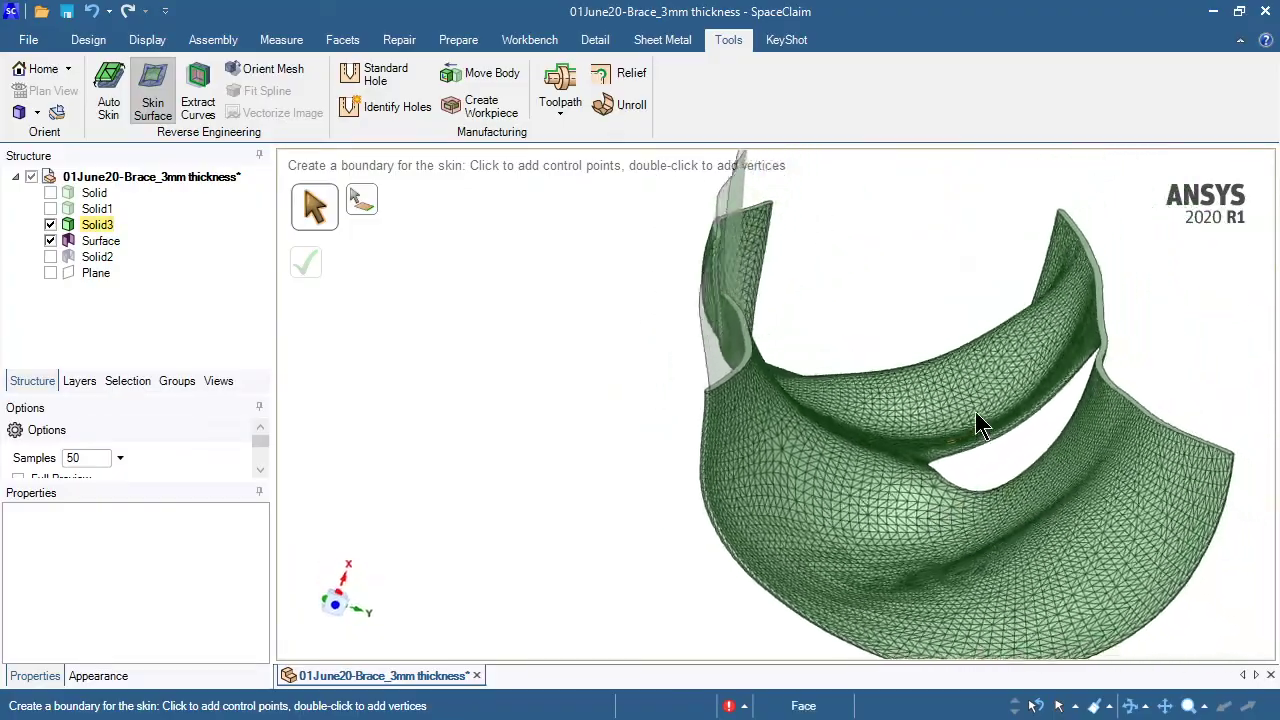
click(50, 209)
click(50, 225)
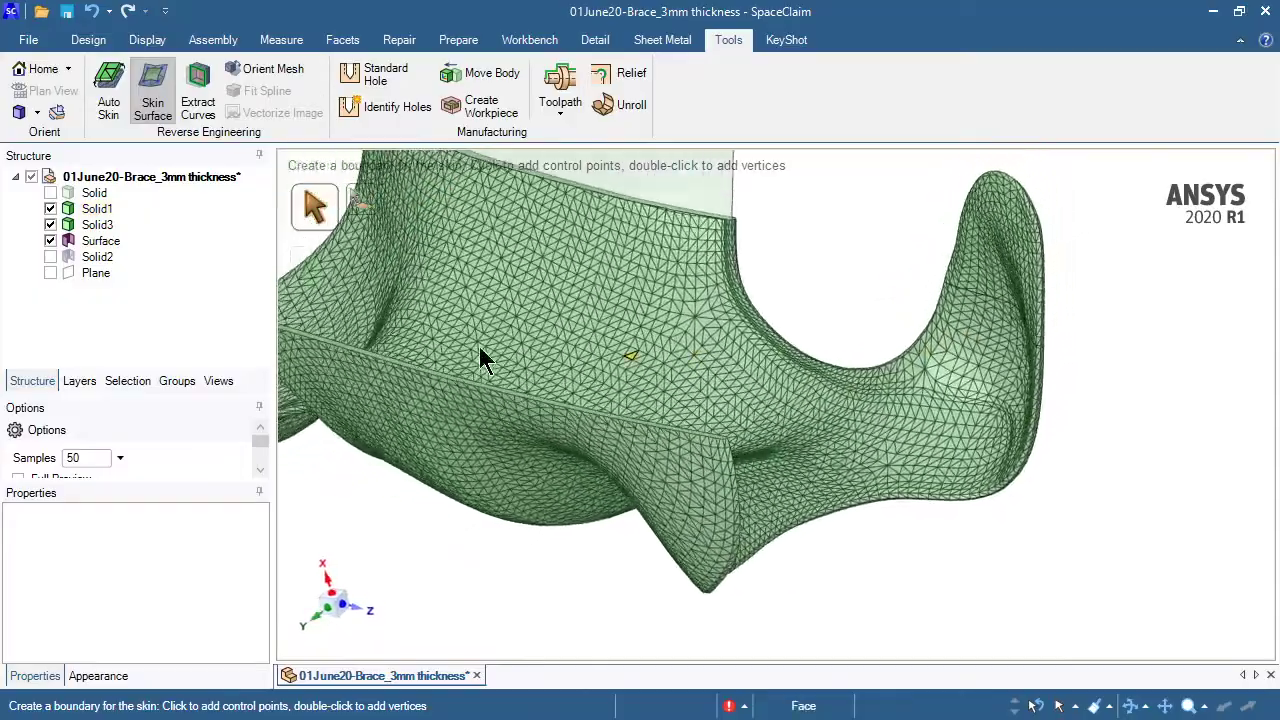
click(57, 226)
click(50, 193)
click(409, 529)
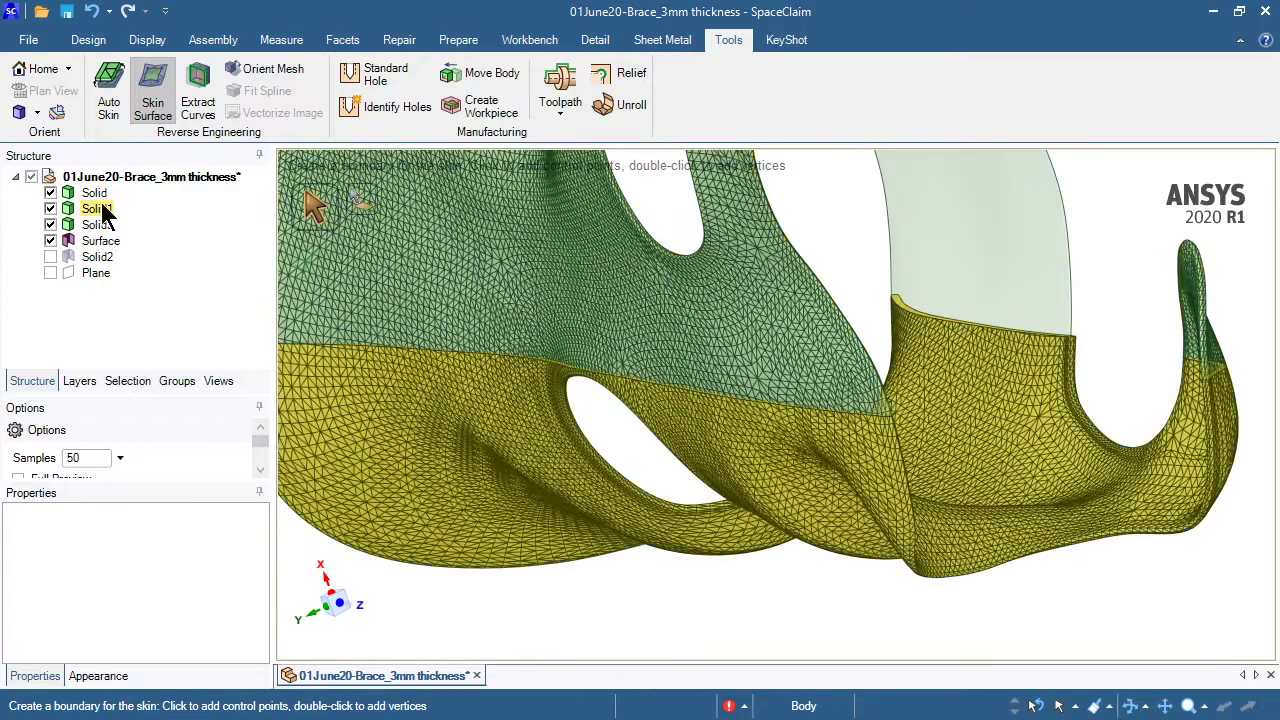
Use Combine to merge the upper faceted brace body with the adjoining lower faceted body.
click(88, 42)
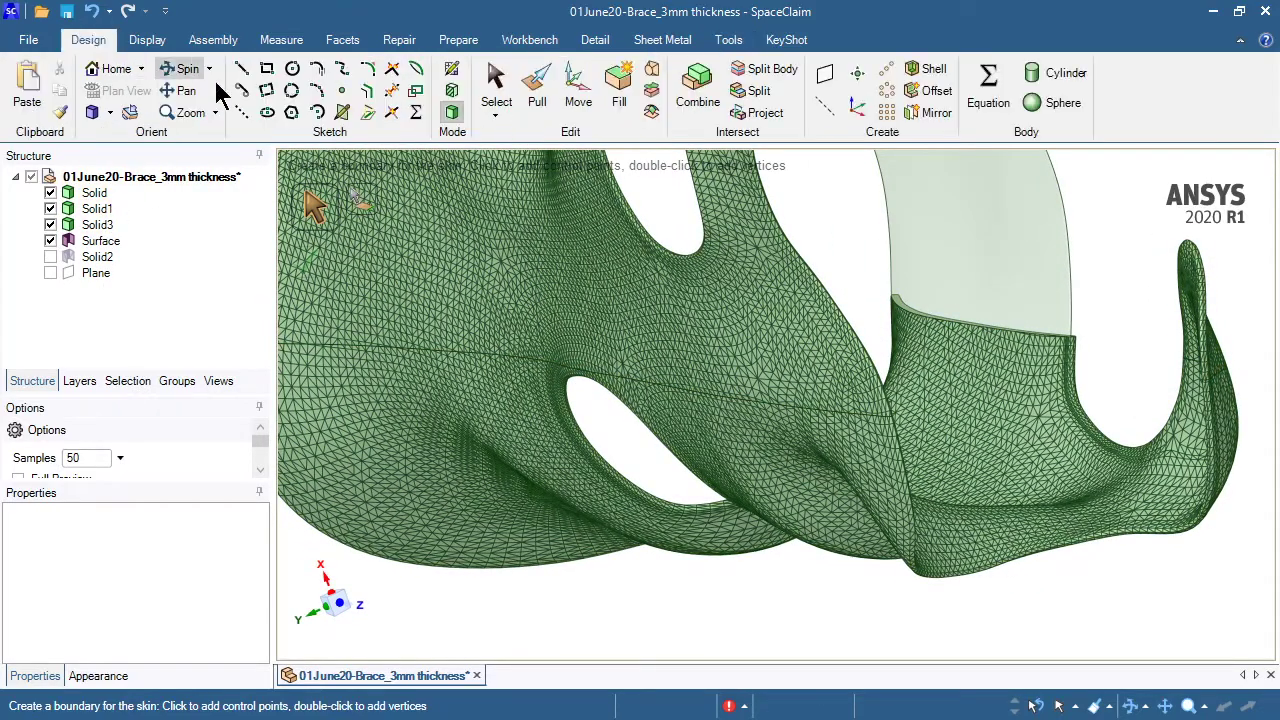
click(697, 85)
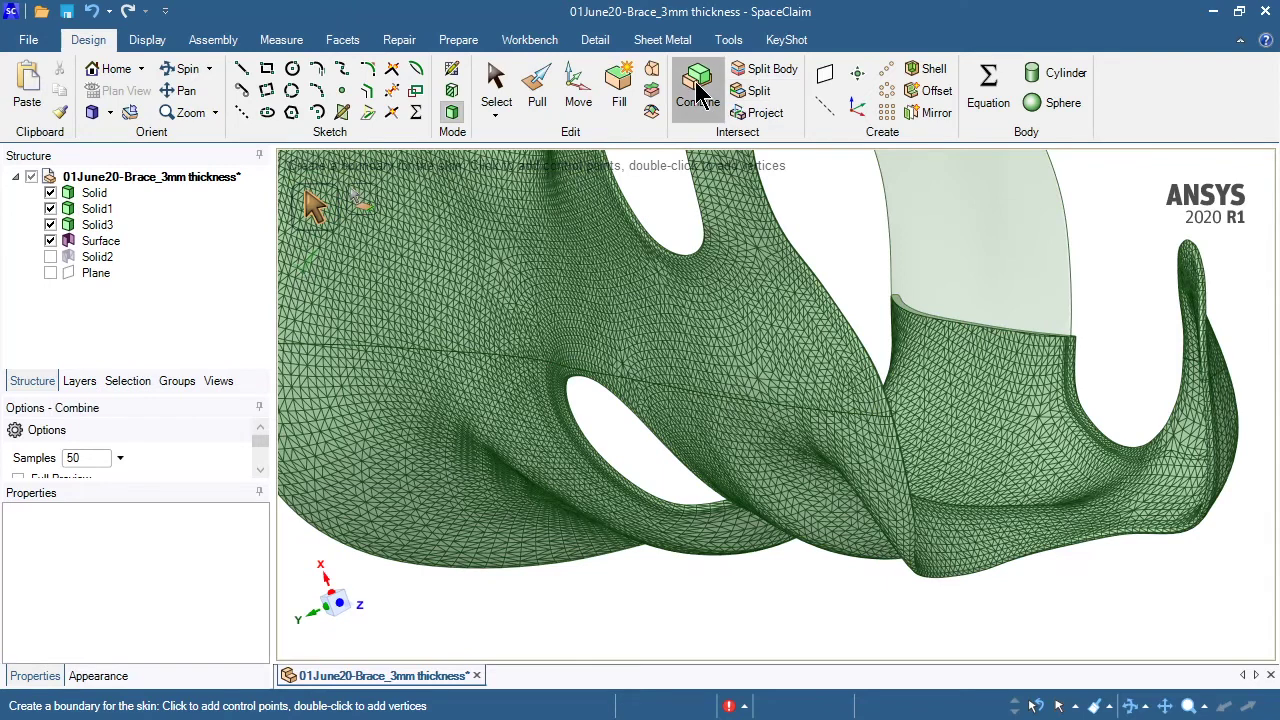
click(509, 227)
click(366, 275)
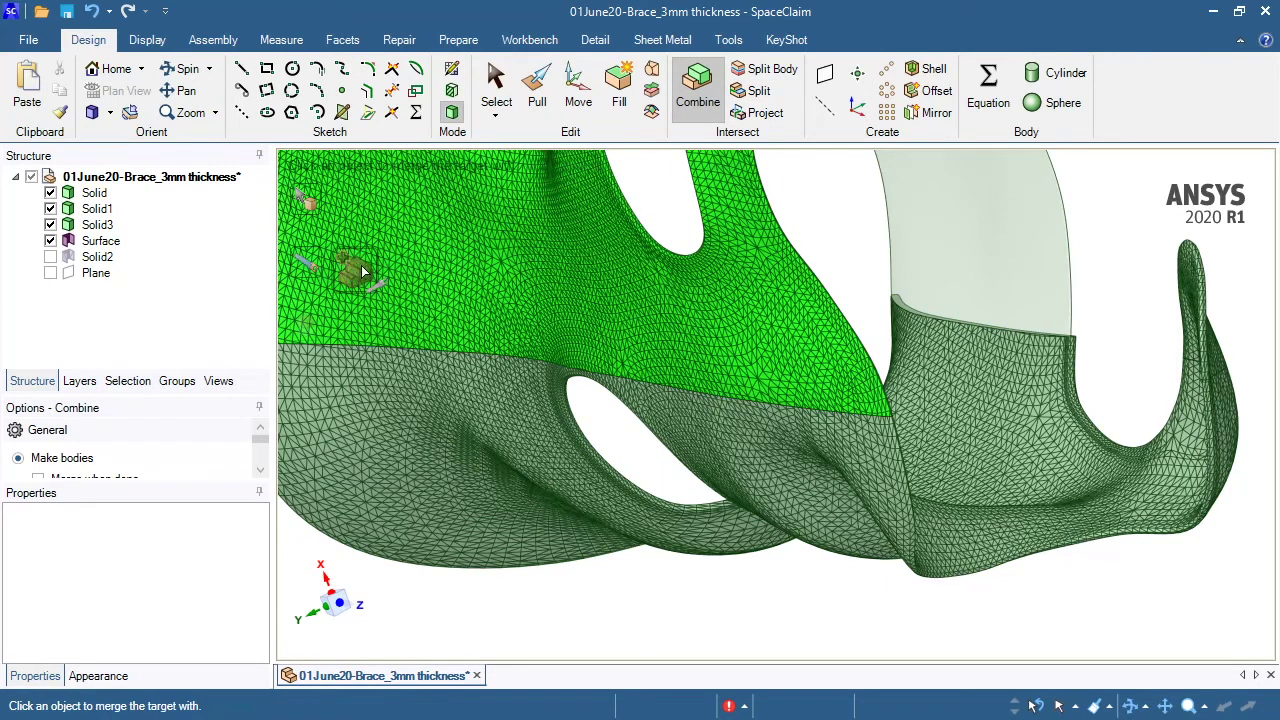
click(385, 412)
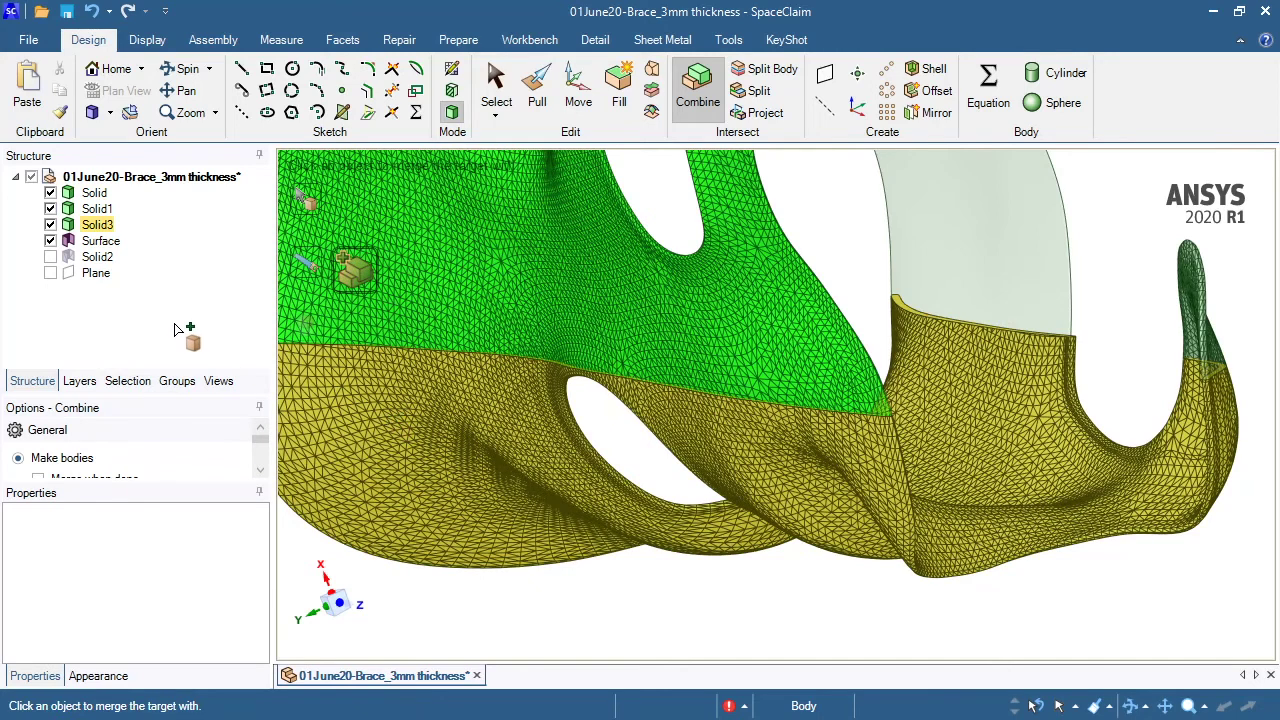